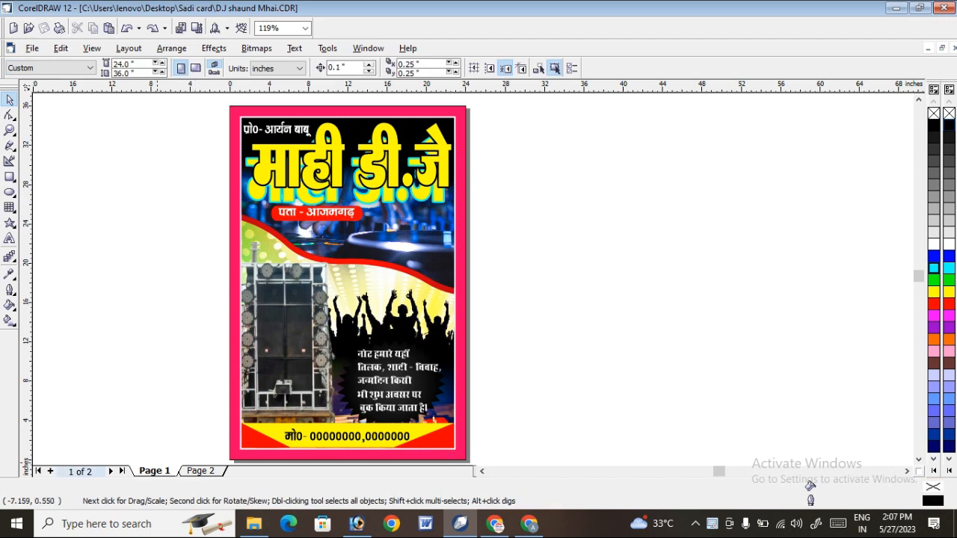
Add a blank page before page 1 and set the units to feet, with a 2.0 by 3.0 ft page
{"action": "left_click", "coordinate": [50, 471]}
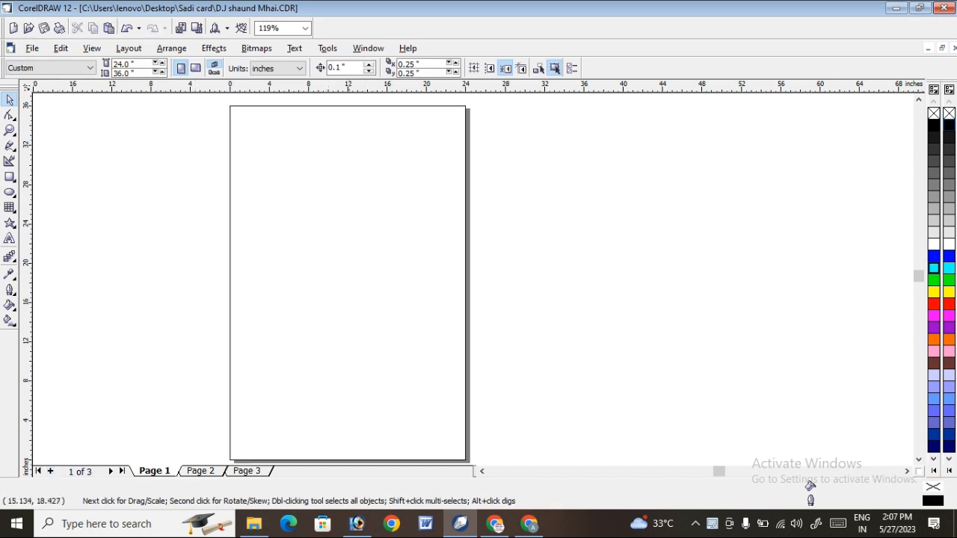
{"action": "left_click", "coordinate": [298, 68]}
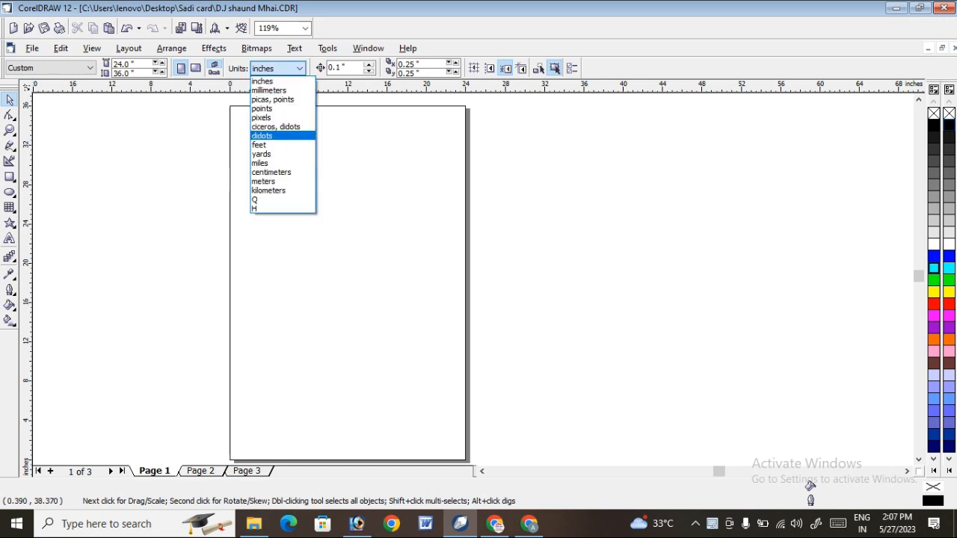
{"action": "left_click", "coordinate": [259, 145]}
{"action": "left_click_drag", "start_coordinate": [135, 65], "coordinate": [90, 69]}
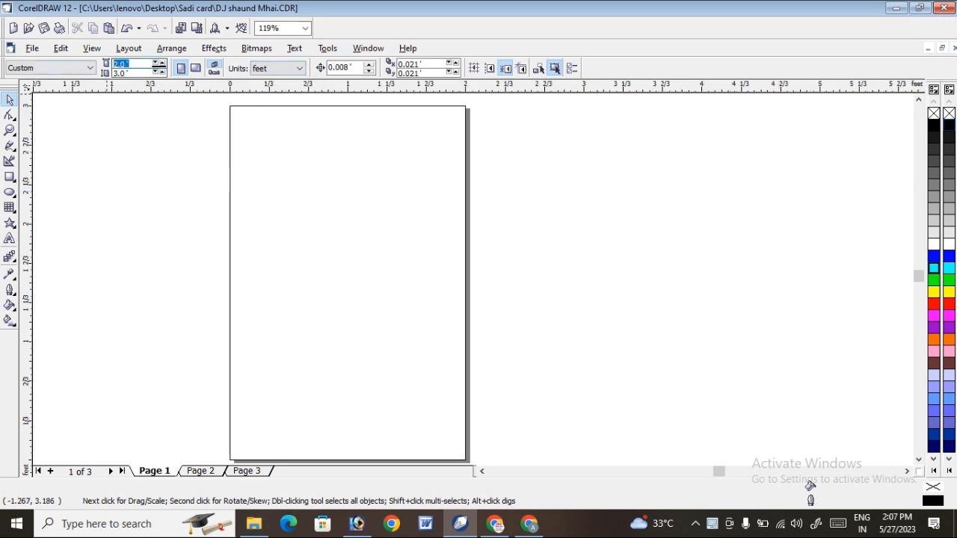
{"action": "key", "text": "Tab"}
{"action": "key", "text": "Return"}
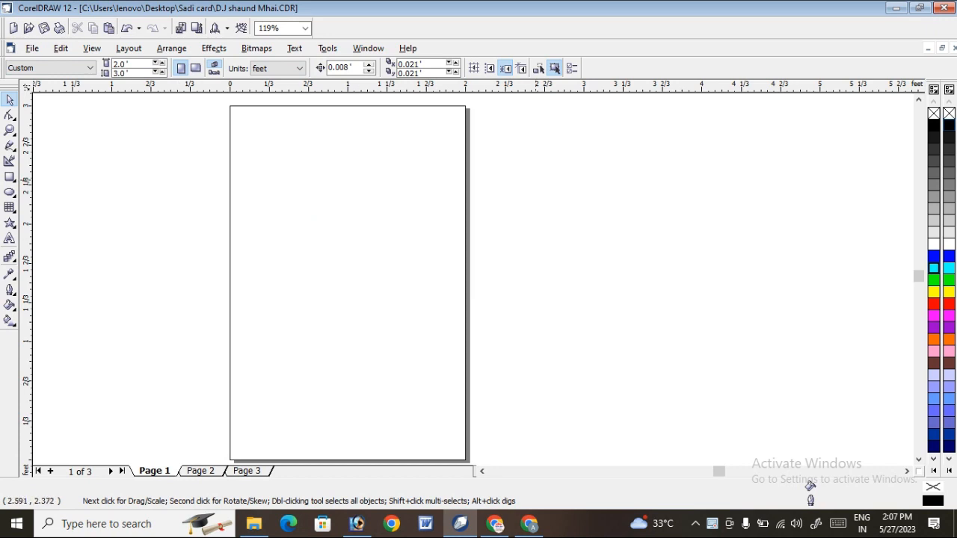
Draw a rectangle, size it to 2.0 by 3.0 ft and centre it on the page
{"action": "scroll", "coordinate": [538, 206], "scroll_direction": "down", "scroll_amount": 2}
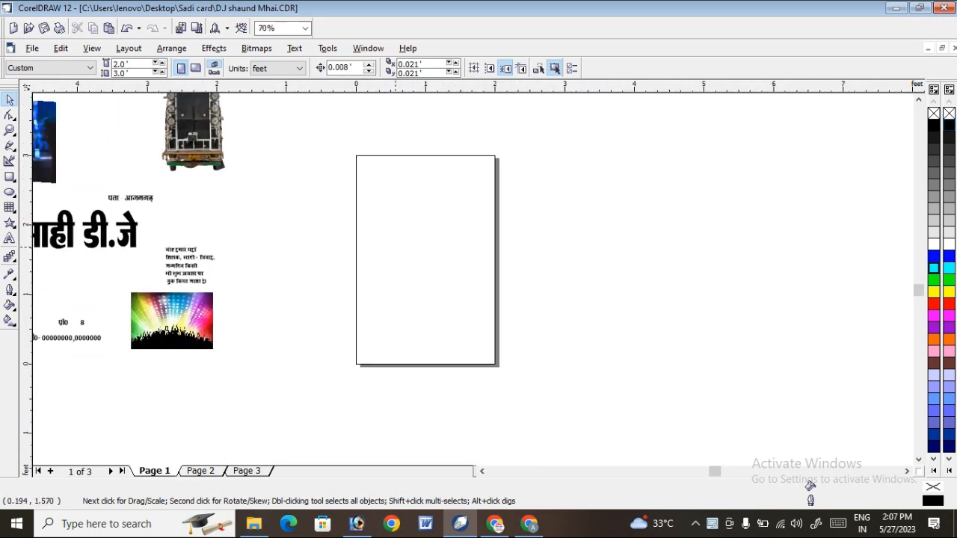
{"action": "scroll", "coordinate": [405, 244], "scroll_direction": "down", "scroll_amount": 2}
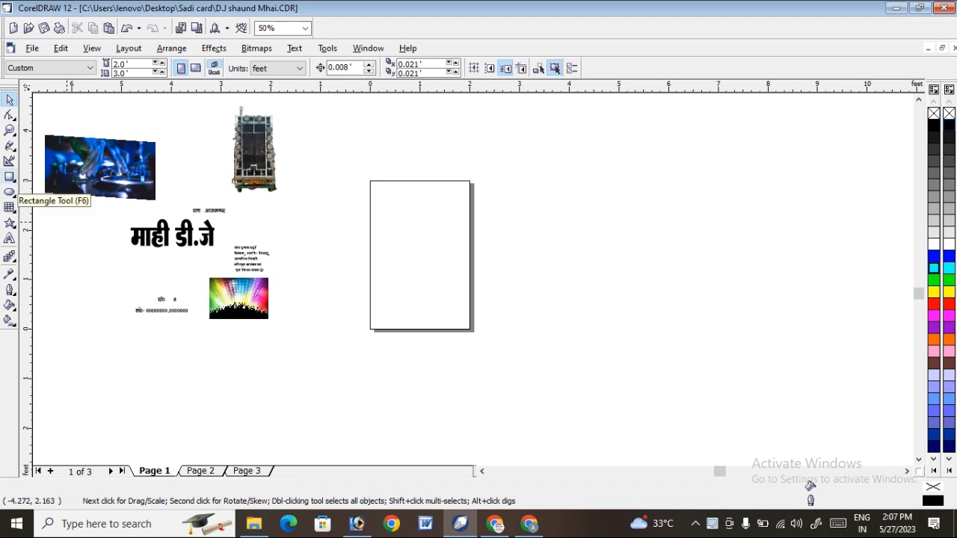
{"action": "left_click", "coordinate": [11, 178]}
{"action": "left_click_drag", "start_coordinate": [346, 180], "coordinate": [451, 297]}
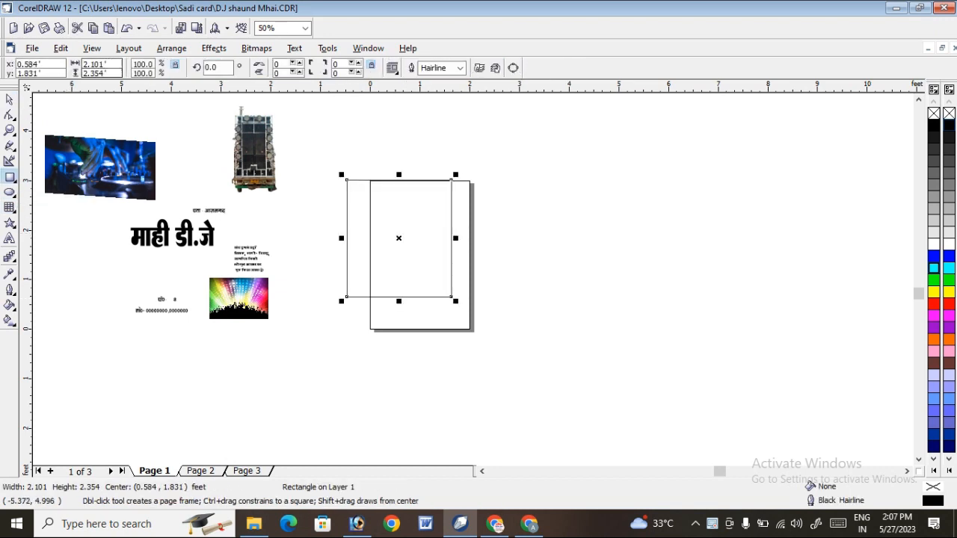
{"action": "double_click", "coordinate": [102, 64]}
{"action": "type", "text": "2.0"}
{"action": "key", "text": "Tab"}
{"action": "type", "text": "3.0"}
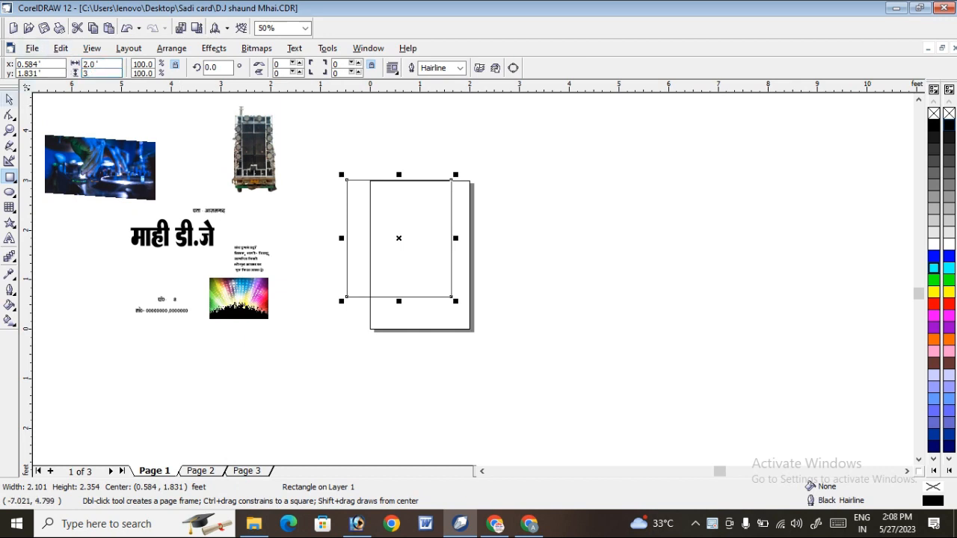
{"action": "key", "text": "Return"}
{"action": "left_click_drag", "start_coordinate": [418, 211], "coordinate": [436, 227]}
{"action": "key", "text": "p"}
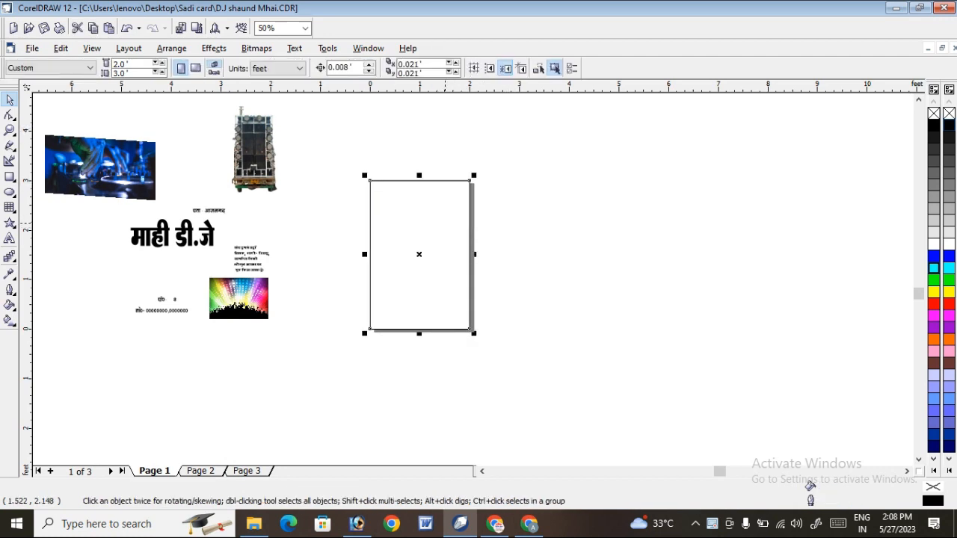
Apply an inward contour of 19 steps with a 0.008 ft offset to the page-sized rectangle
{"action": "left_click", "coordinate": [14, 261]}
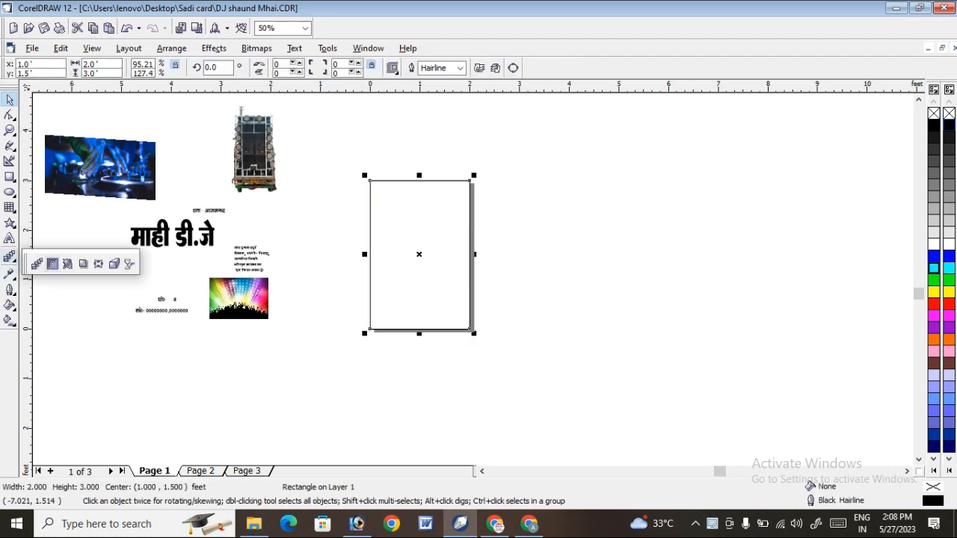
{"action": "left_click", "coordinate": [53, 264]}
{"action": "left_click_drag", "start_coordinate": [431, 181], "coordinate": [431, 191]}
Break the contour group apart and ungroup it into individual rectangles
{"action": "left_click", "coordinate": [14, 135]}
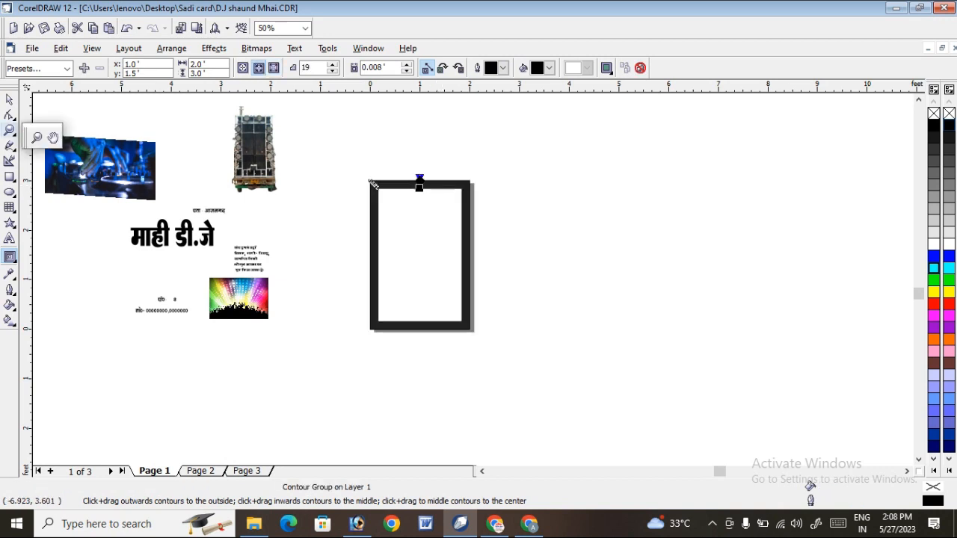
{"action": "left_click", "coordinate": [36, 138]}
{"action": "left_click_drag", "start_coordinate": [357, 152], "coordinate": [478, 225]}
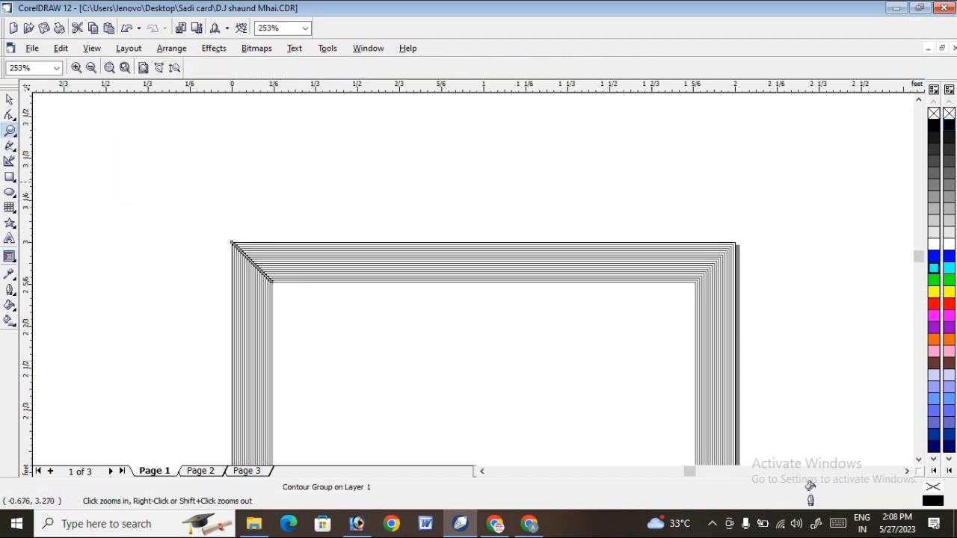
{"action": "key", "text": "space"}
{"action": "right_click", "coordinate": [501, 255]}
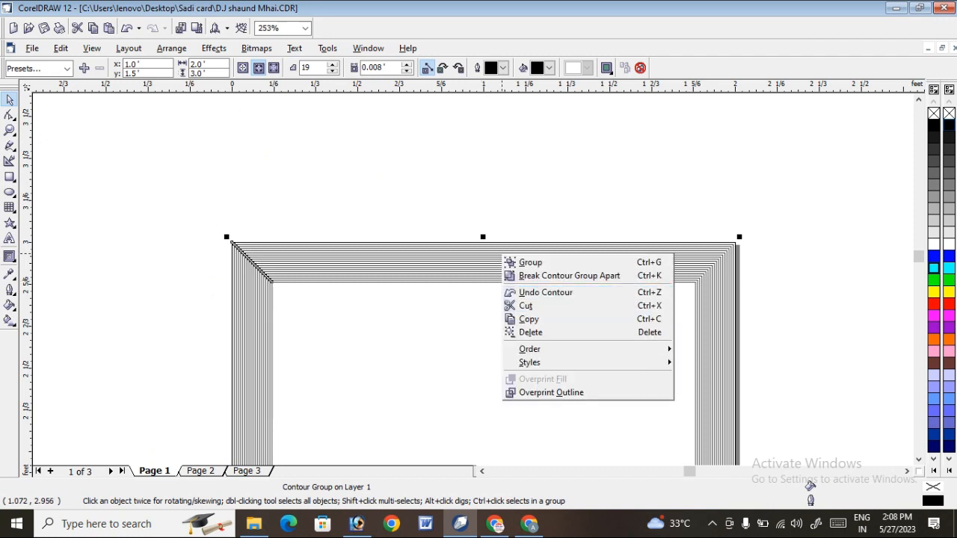
{"action": "left_click", "coordinate": [569, 275]}
{"action": "right_click", "coordinate": [584, 273]}
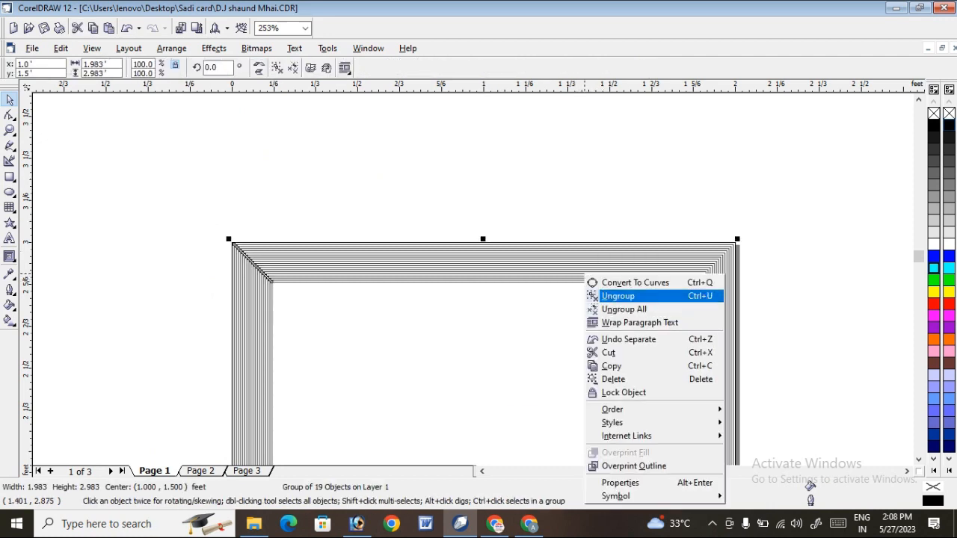
{"action": "left_click", "coordinate": [617, 296]}
Delete the contour rectangles one by one, keeping only the 1.817 by 2.817 ft one inside the outer rectangle
{"action": "left_click", "coordinate": [695, 281]}
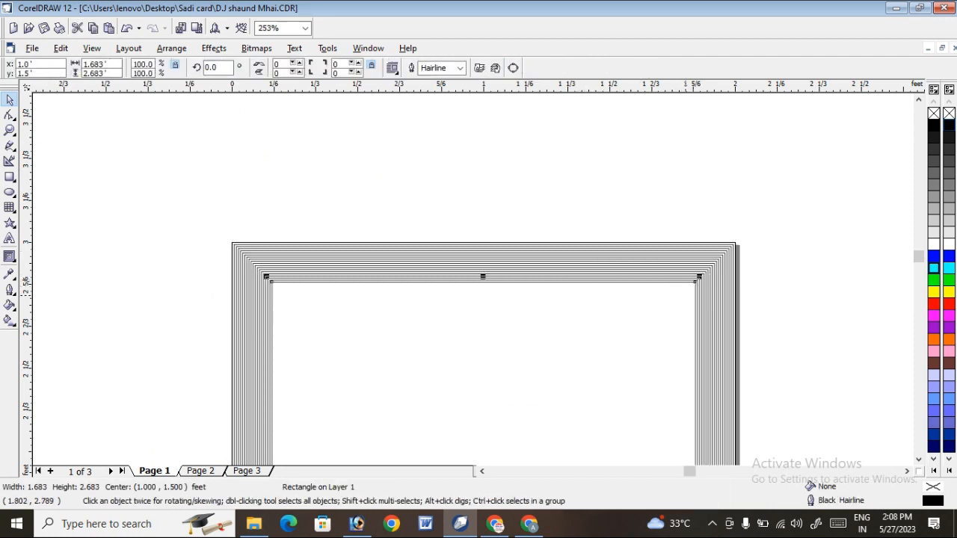
{"action": "key", "text": "Delete"}
{"action": "left_click", "coordinate": [691, 280]}
{"action": "key", "text": "Delete"}
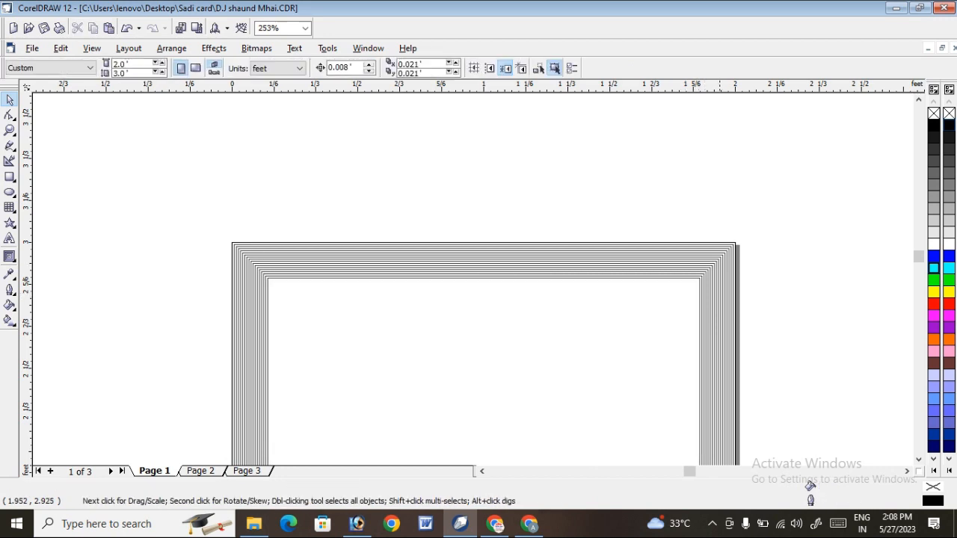
{"action": "left_click", "coordinate": [699, 280]}
{"action": "key", "text": "Delete"}
{"action": "left_click", "coordinate": [725, 255]}
{"action": "key", "text": "Delete"}
{"action": "left_click", "coordinate": [726, 257]}
{"action": "key", "text": "Delete"}
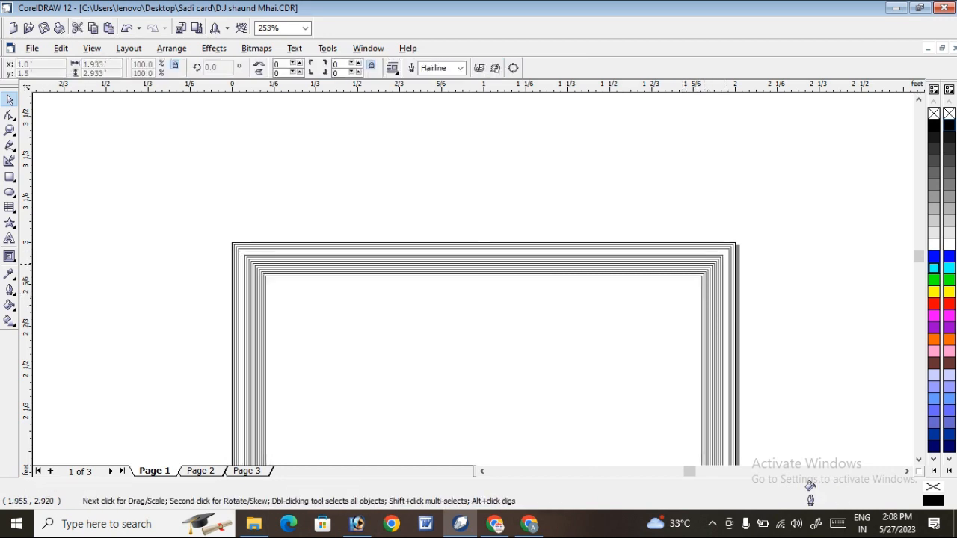
{"action": "left_click", "coordinate": [723, 263]}
{"action": "key", "text": "Delete"}
{"action": "left_click", "coordinate": [723, 264]}
{"action": "key", "text": "Delete"}
{"action": "left_click", "coordinate": [724, 263]}
{"action": "key", "text": "Delete"}
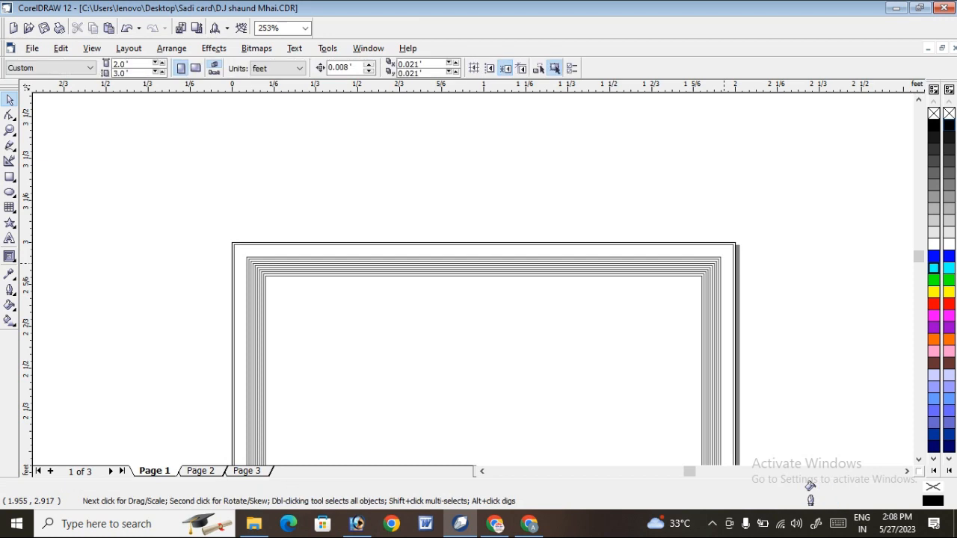
{"action": "left_click", "coordinate": [733, 260]}
{"action": "key", "text": "Delete"}
{"action": "left_click", "coordinate": [705, 274]}
{"action": "key", "text": "Delete"}
{"action": "left_click", "coordinate": [702, 284]}
{"action": "key", "text": "Delete"}
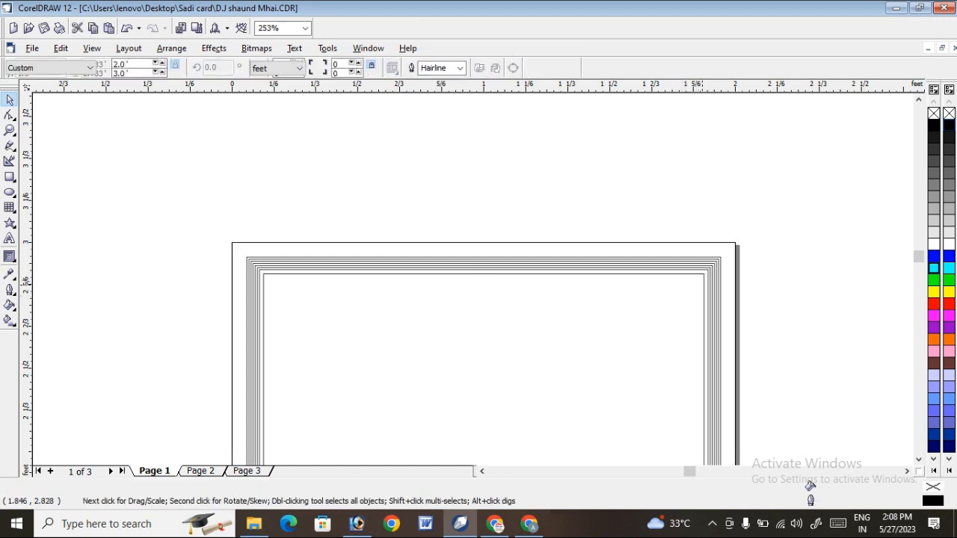
{"action": "left_click", "coordinate": [704, 281]}
{"action": "key", "text": "Delete"}
{"action": "left_click", "coordinate": [715, 284]}
{"action": "key", "text": "Delete"}
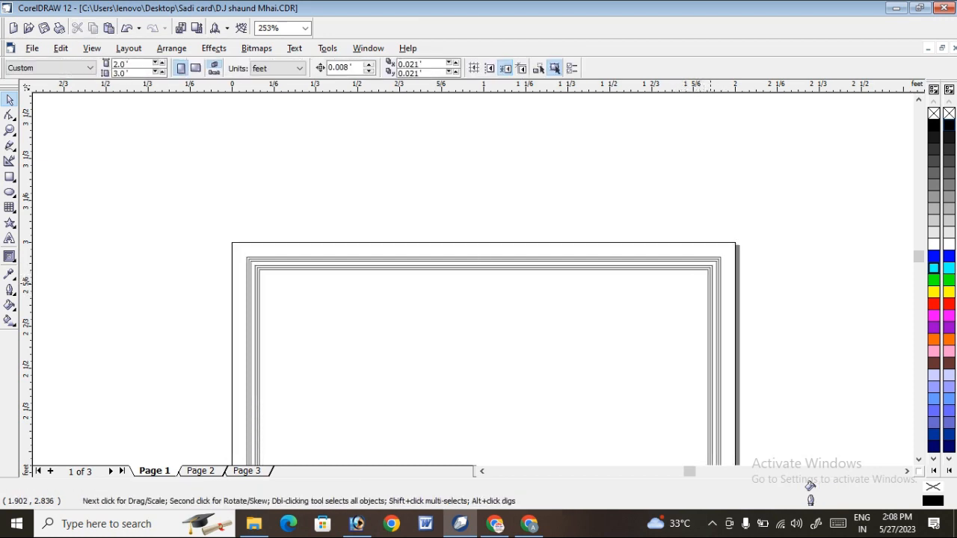
{"action": "left_click", "coordinate": [710, 288]}
{"action": "key", "text": "Delete"}
{"action": "left_click", "coordinate": [708, 293]}
{"action": "key", "text": "Delete"}
{"action": "left_click", "coordinate": [719, 274]}
{"action": "key", "text": "Delete"}
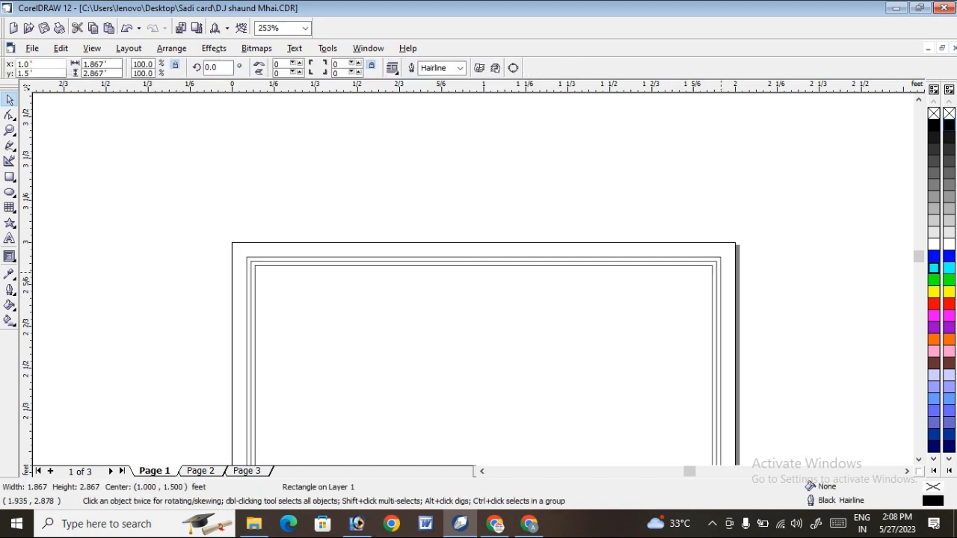
{"action": "left_click", "coordinate": [721, 271]}
{"action": "key", "text": "Delete"}
{"action": "left_click", "coordinate": [717, 277]}
{"action": "key", "text": "Delete"}
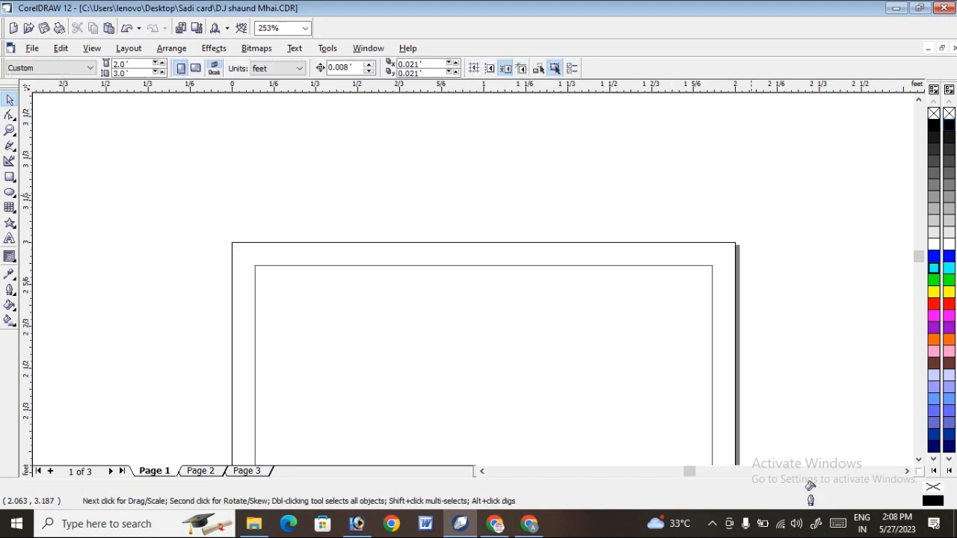
Place the headline "माही डी.जे" near the top of the inner rectangle, resized to fit its width
{"action": "scroll", "coordinate": [619, 177], "scroll_direction": "down", "scroll_amount": 2}
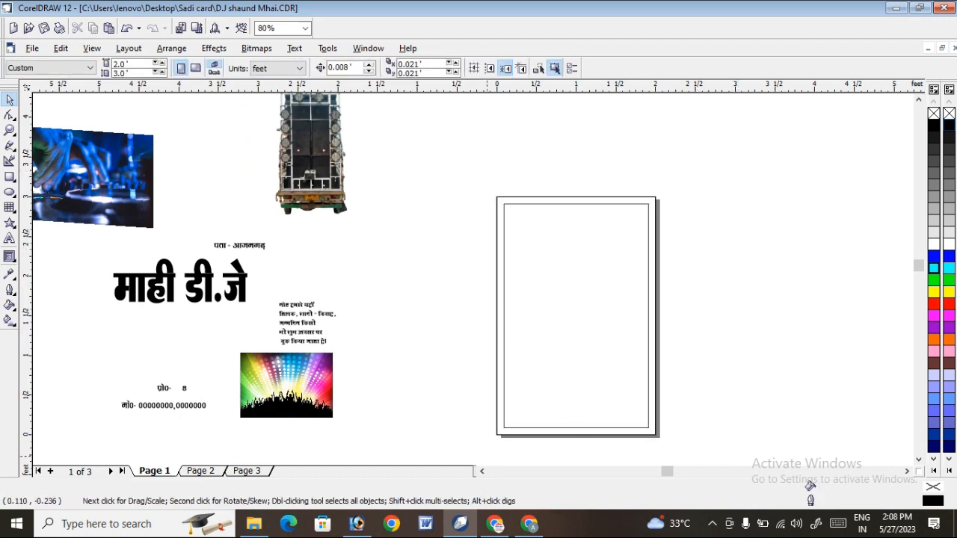
{"action": "left_click", "coordinate": [481, 471]}
{"action": "left_click", "coordinate": [270, 284]}
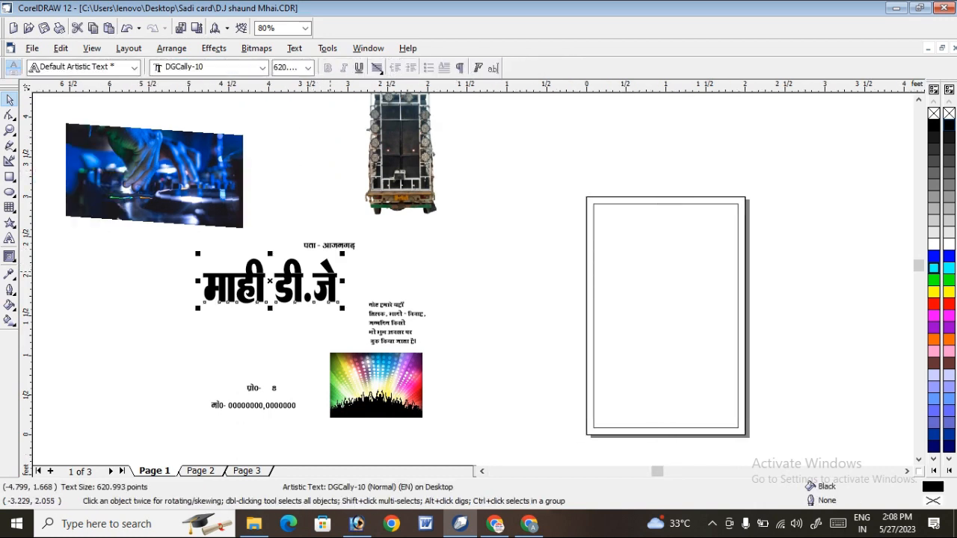
{"action": "left_click_drag", "start_coordinate": [269, 284], "coordinate": [667, 205]}
{"action": "left_click_drag", "start_coordinate": [699, 237], "coordinate": [736, 228]}
{"action": "left_click", "coordinate": [778, 184]}
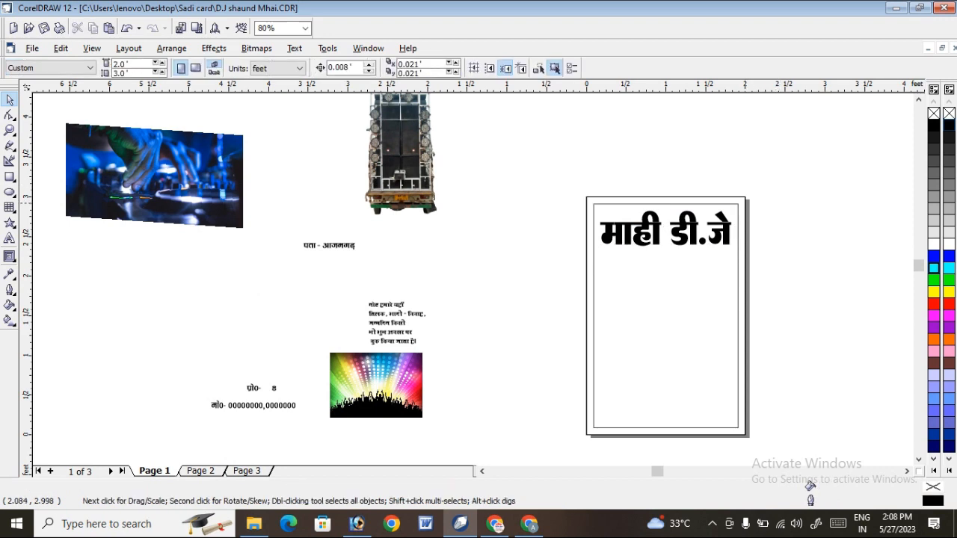
Fill the outer page-sized rectangle with Neon Red
{"action": "left_click", "coordinate": [745, 205]}
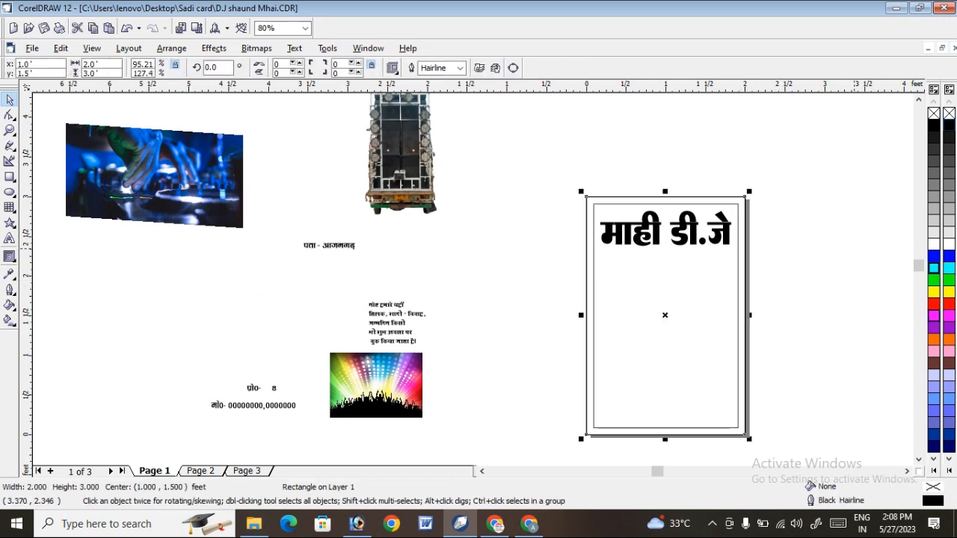
{"action": "left_click", "coordinate": [934, 471]}
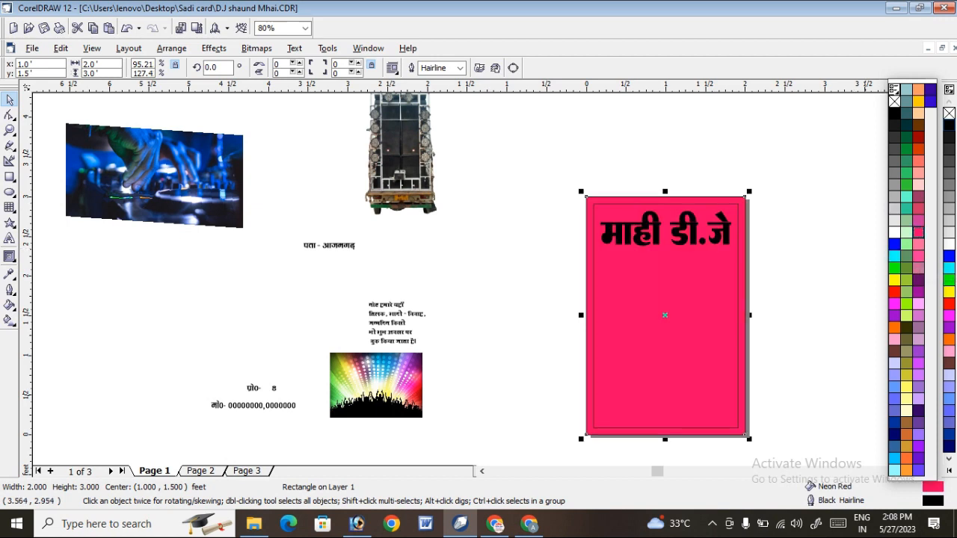
{"action": "left_click", "coordinate": [918, 231]}
{"action": "left_click", "coordinate": [684, 299]}
{"action": "left_click", "coordinate": [780, 195]}
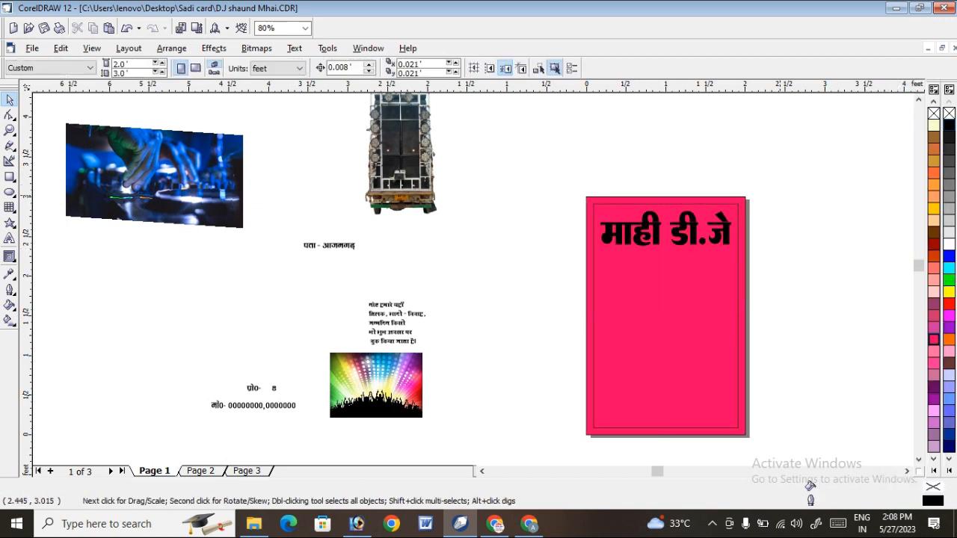
Fill the inner rectangle with White to leave a coloured border around it
{"action": "left_click", "coordinate": [739, 213]}
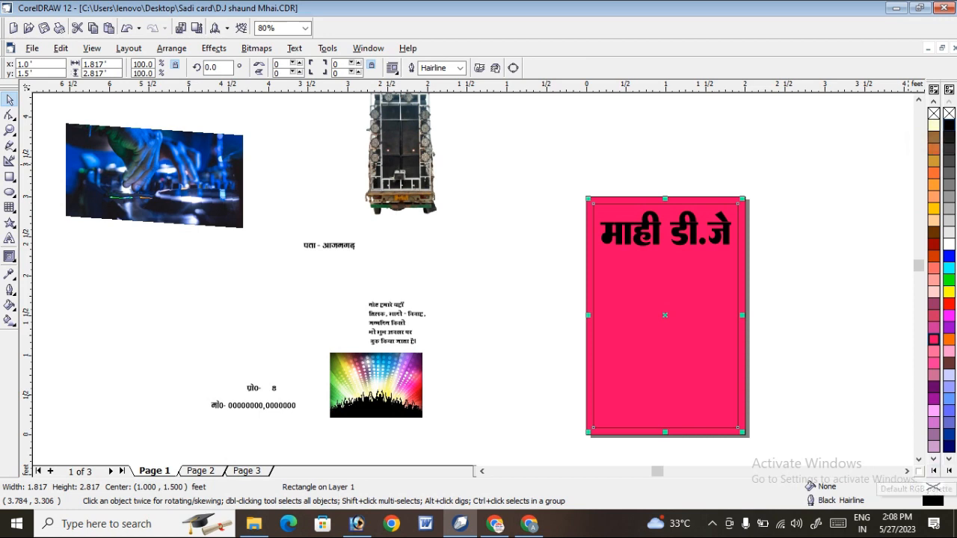
{"action": "left_click", "coordinate": [934, 470]}
{"action": "left_click", "coordinate": [895, 233]}
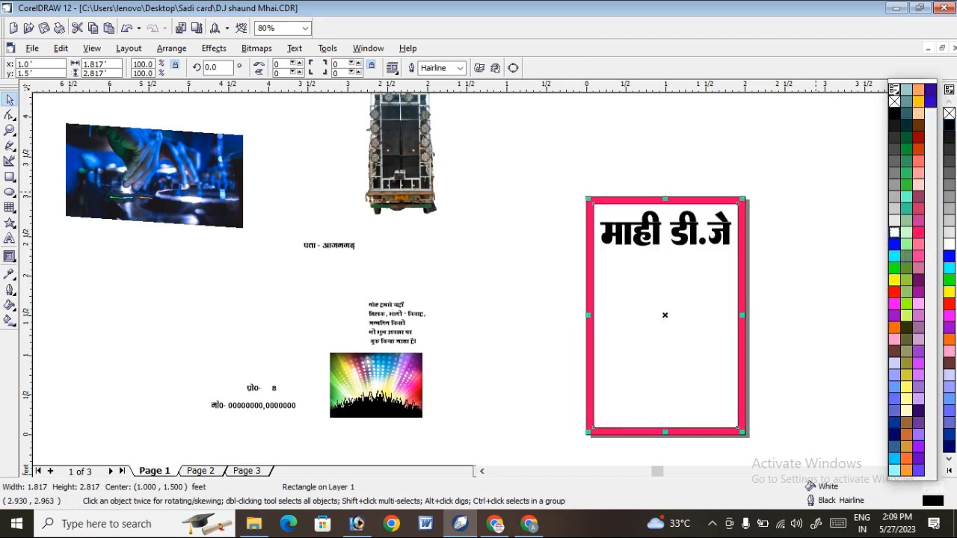
{"action": "left_click", "coordinate": [819, 215]}
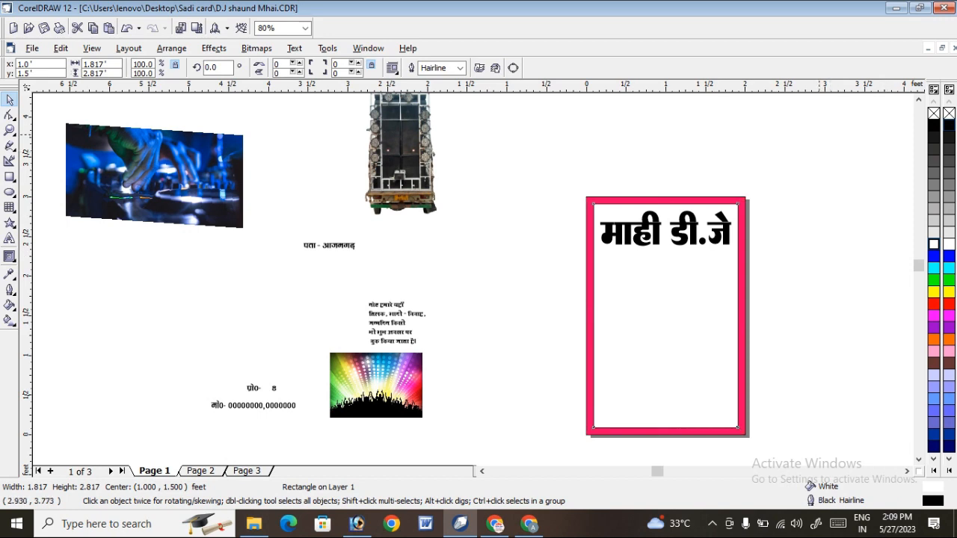
{"action": "left_click", "coordinate": [734, 284]}
{"action": "left_click", "coordinate": [841, 256]}
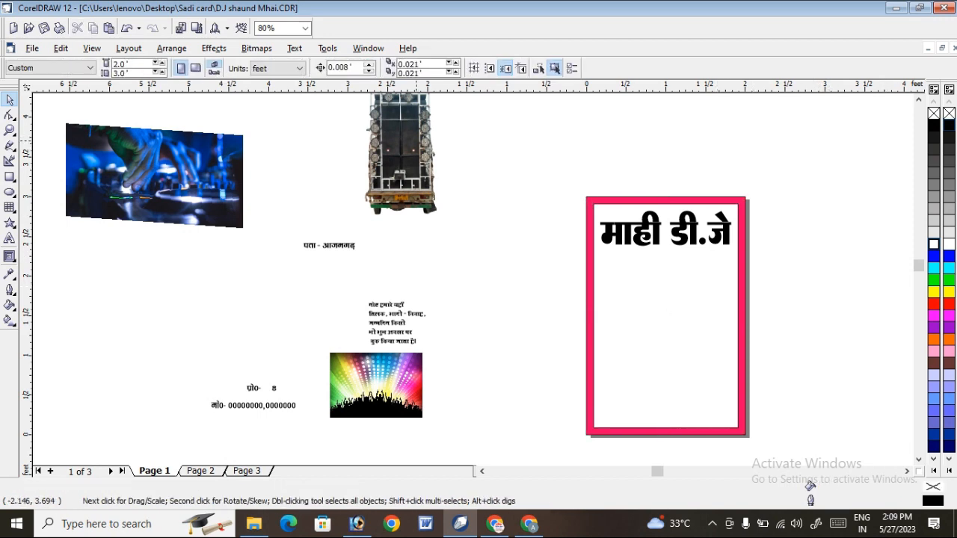
Move the DJ speaker truck picture beside the page and scale it down slightly
{"action": "left_click_drag", "start_coordinate": [400, 153], "coordinate": [504, 281]}
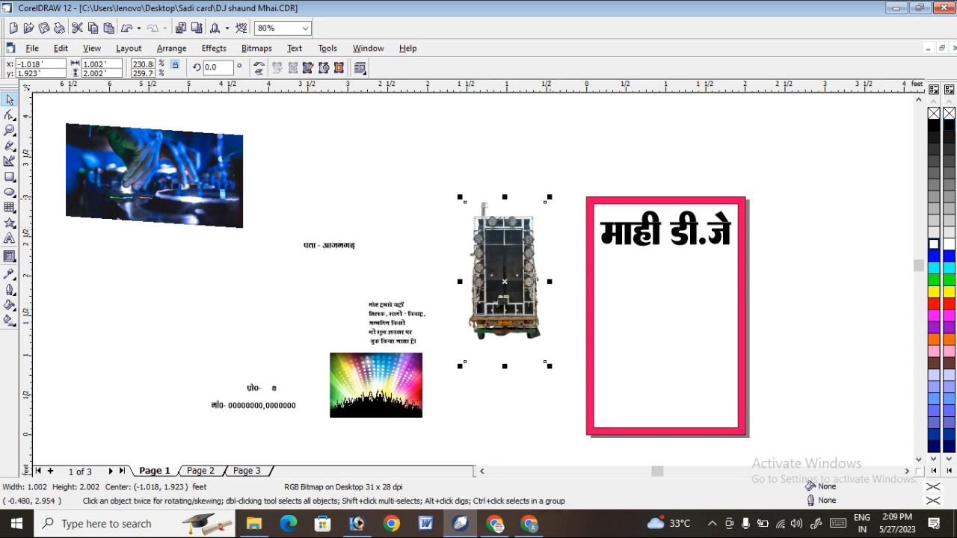
{"action": "left_click_drag", "start_coordinate": [549, 198], "coordinate": [537, 223]}
{"action": "left_click_drag", "start_coordinate": [511, 308], "coordinate": [508, 326]}
{"action": "left_click", "coordinate": [434, 265]}
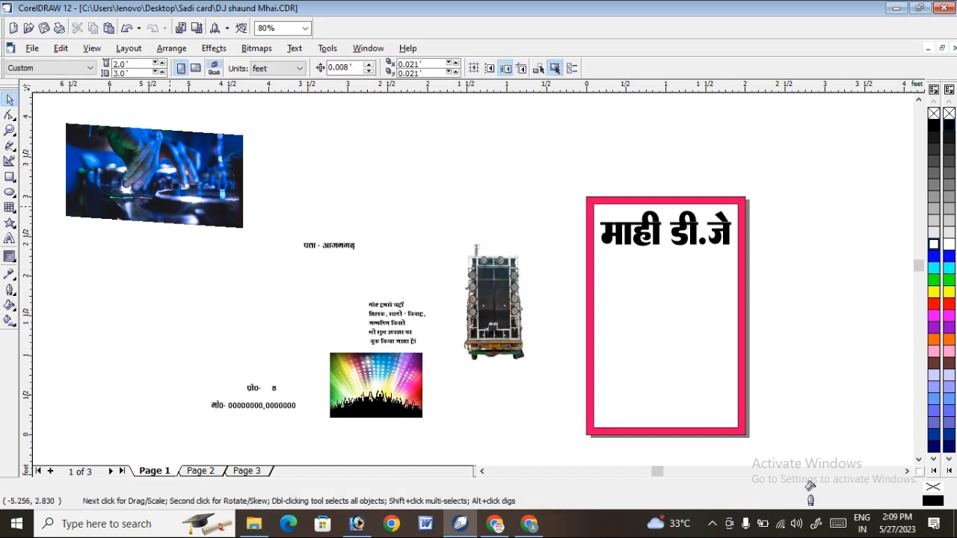
PowerClip the blue DJ hands picture inside the white inner rectangle
{"action": "left_click_drag", "start_coordinate": [149, 172], "coordinate": [317, 174]}
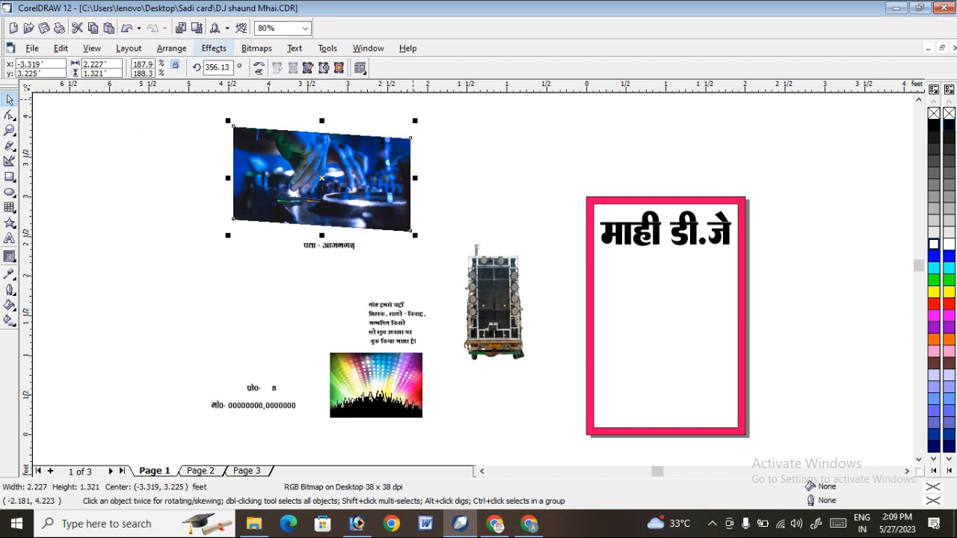
{"action": "left_click", "coordinate": [214, 48]}
{"action": "left_click", "coordinate": [340, 205]}
{"action": "left_click", "coordinate": [666, 404]}
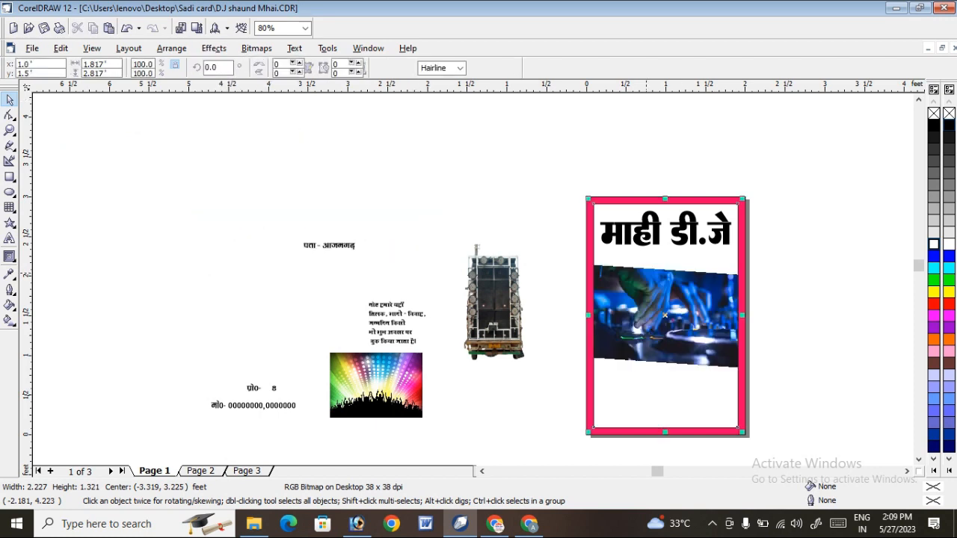
Open the inner rectangle's PowerClip contents for editing and move the DJ hands picture off the page, beside its left edge
{"action": "right_click", "coordinate": [646, 223]}
{"action": "left_click", "coordinate": [673, 244]}
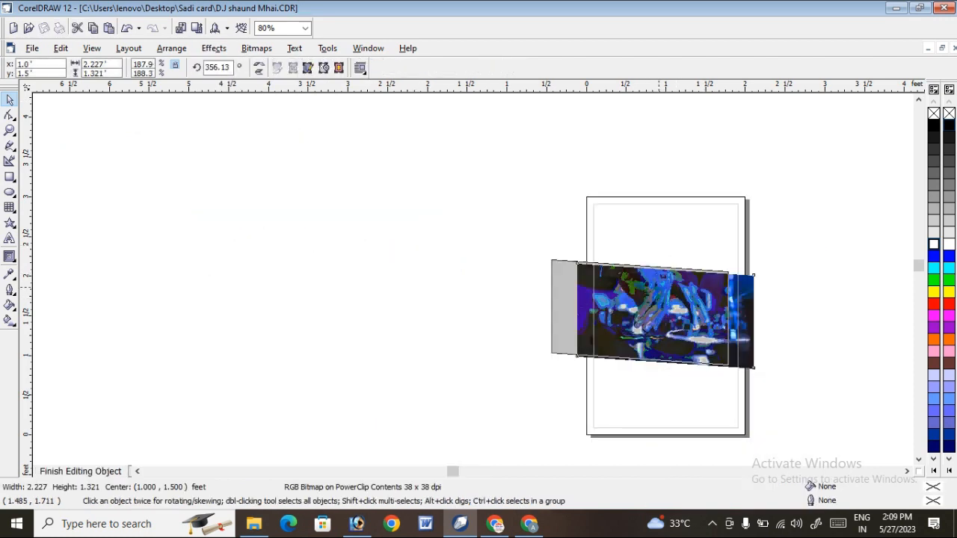
{"action": "left_click_drag", "start_coordinate": [659, 287], "coordinate": [440, 206]}
{"action": "left_click", "coordinate": [537, 245]}
{"action": "left_click", "coordinate": [449, 240]}
{"action": "left_click", "coordinate": [704, 153]}
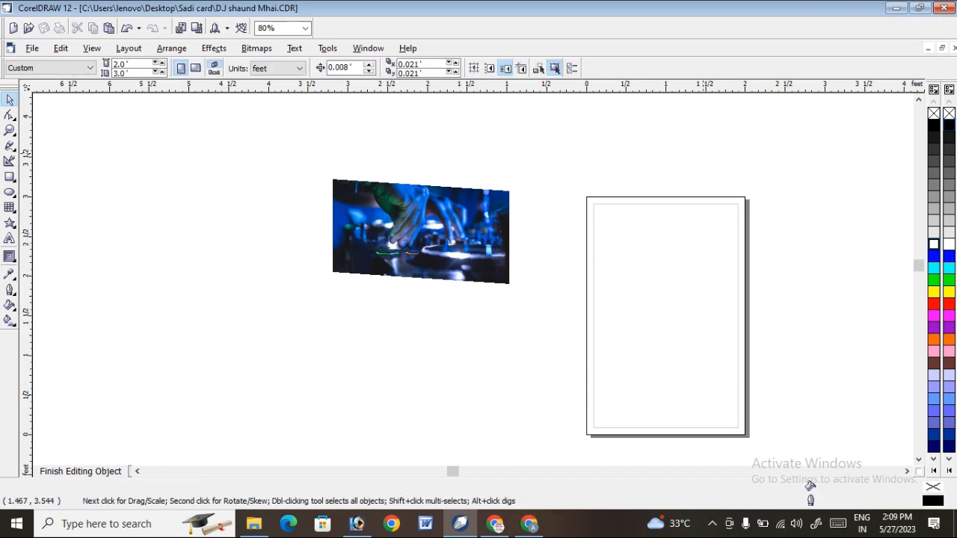
Draw a rectangle about 2.3 by 1.57 ft across the upper half of the page, extending past its left side
{"action": "left_click", "coordinate": [10, 177]}
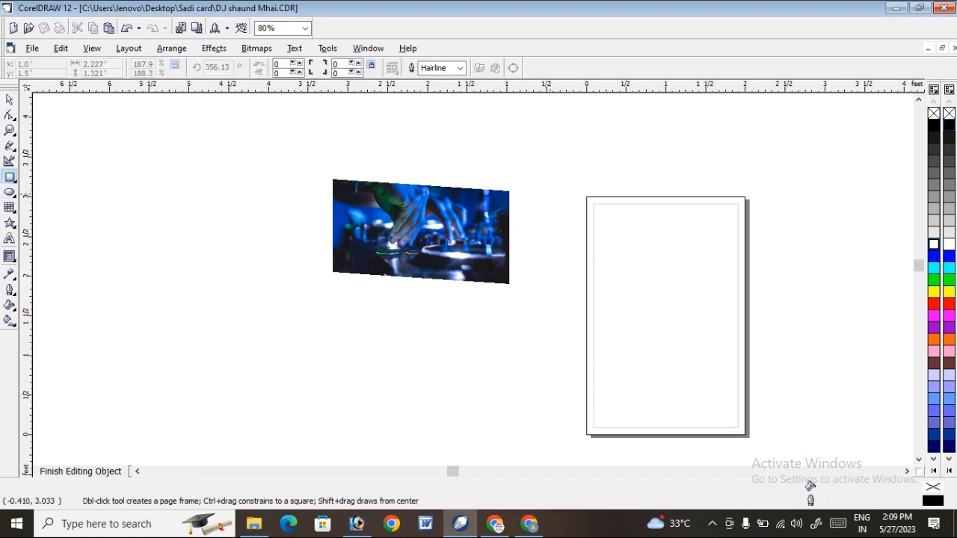
{"action": "left_click_drag", "start_coordinate": [546, 193], "coordinate": [747, 317]}
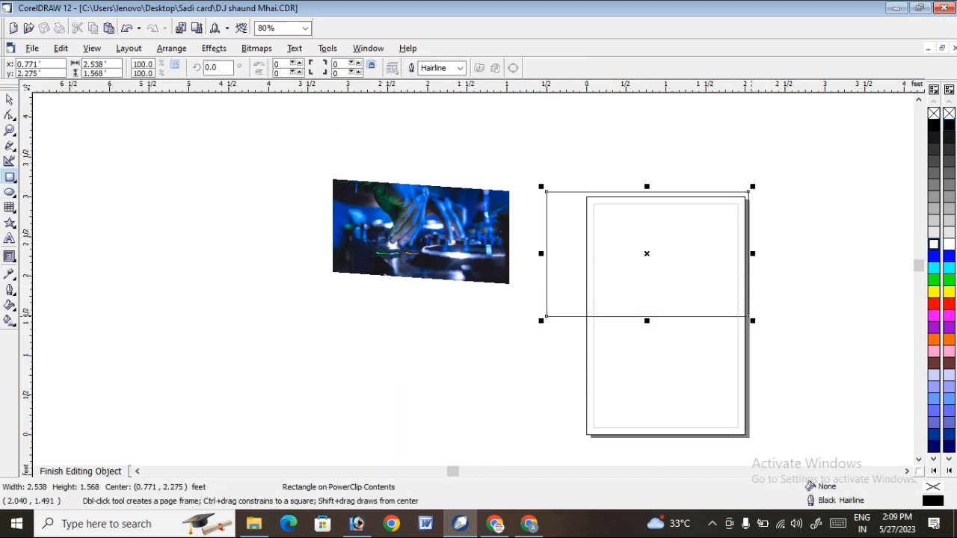
{"action": "left_click_drag", "start_coordinate": [542, 253], "coordinate": [559, 254]}
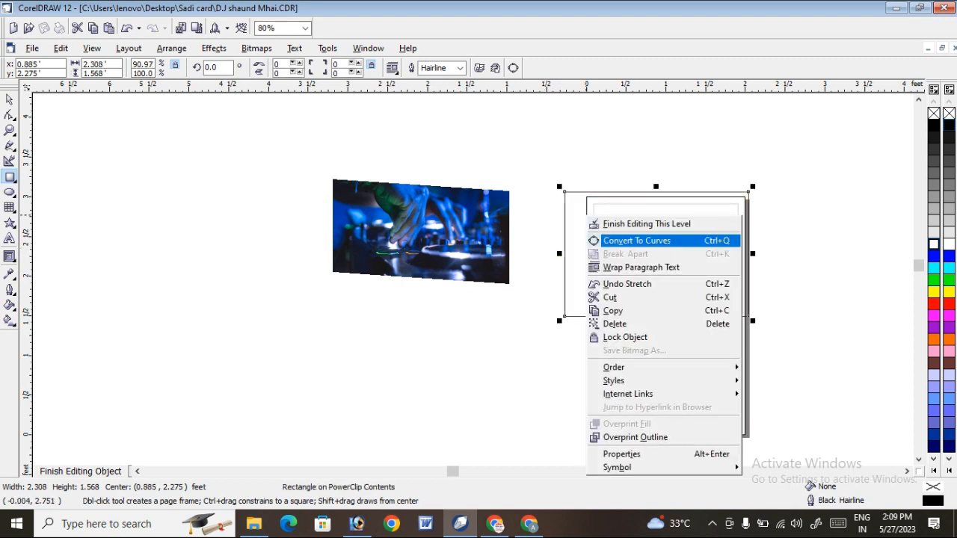
Convert the new rectangle to curves and turn its lower edge from a line into a curve
{"action": "left_click", "coordinate": [635, 240]}
{"action": "left_click", "coordinate": [10, 115]}
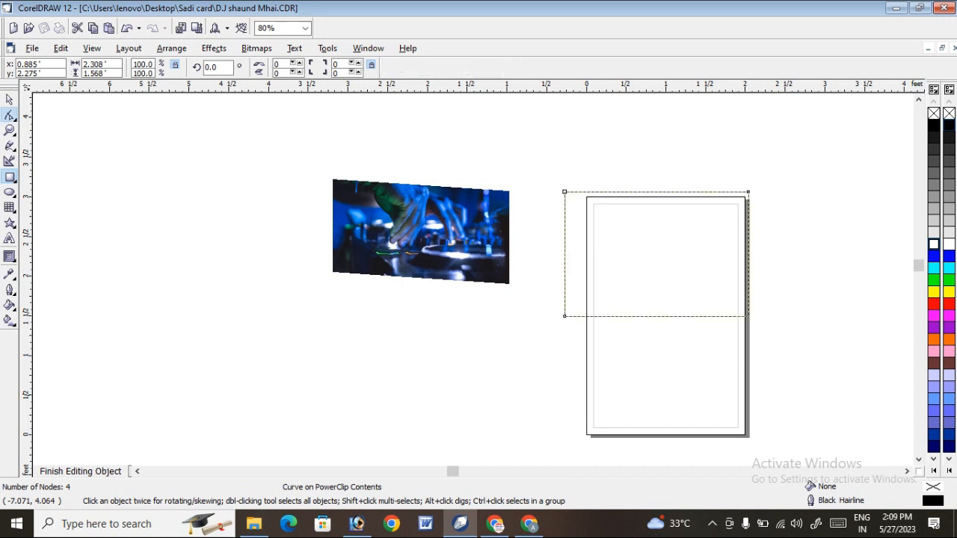
{"action": "left_click_drag", "start_coordinate": [691, 355], "coordinate": [798, 329]}
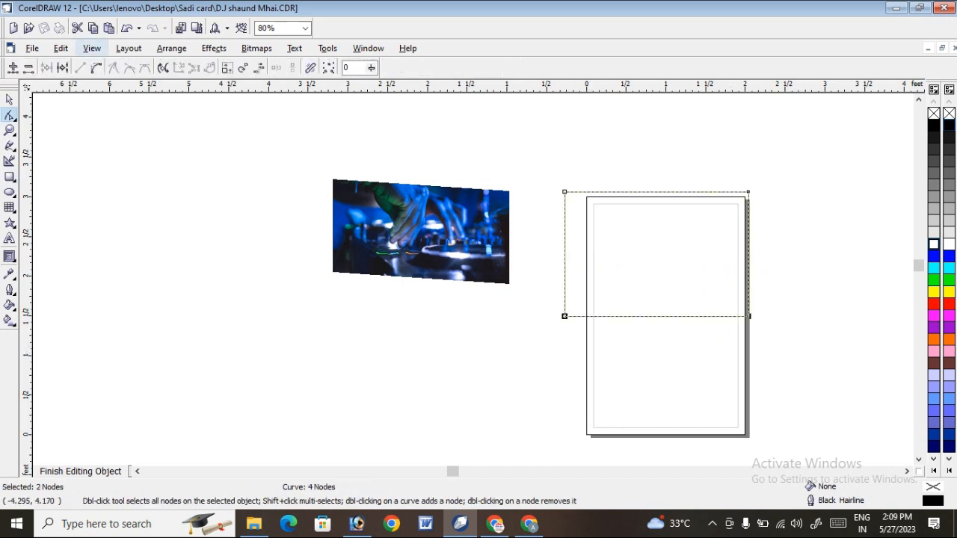
{"action": "left_click", "coordinate": [96, 67]}
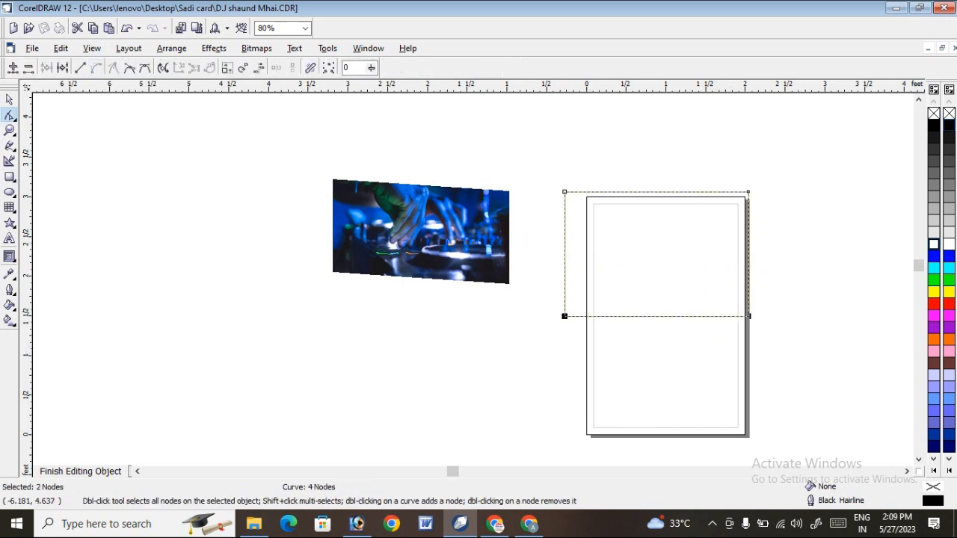
{"action": "left_click", "coordinate": [565, 316]}
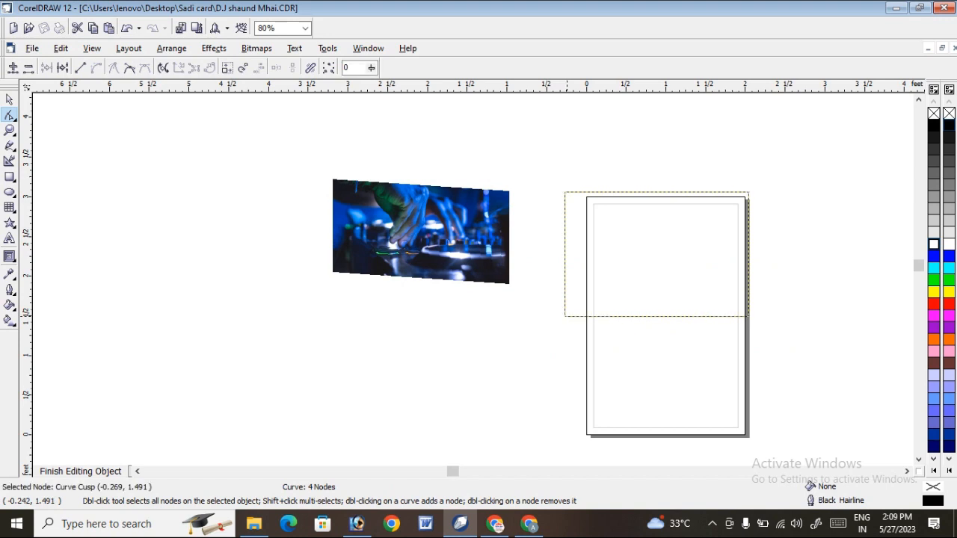
{"action": "key", "text": "Delete"}
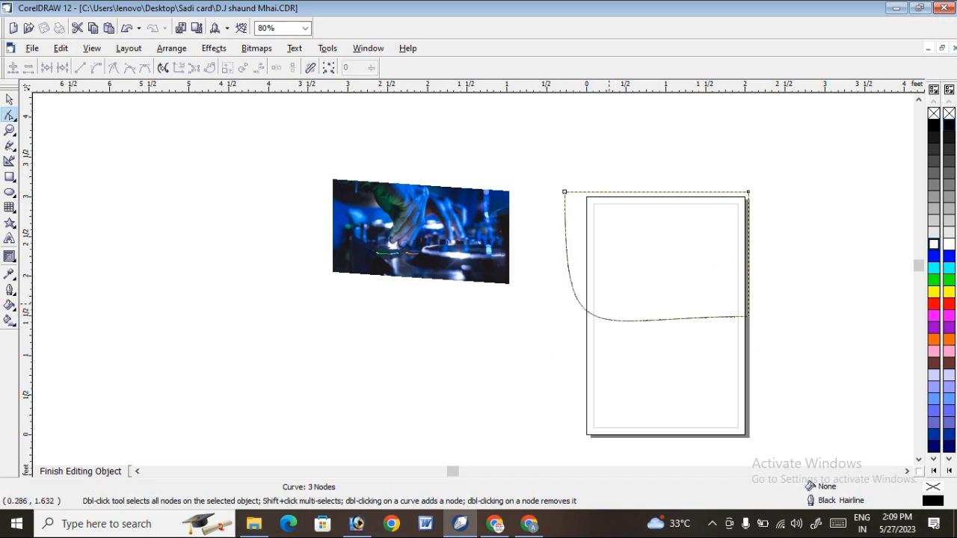
{"action": "key", "text": "ctrl+z"}
Reshape the rectangle's lower edge into a flowing wave descending to the right, raising its left corner and adding smooth nodes along the curve
{"action": "left_click_drag", "start_coordinate": [565, 316], "coordinate": [557, 278]}
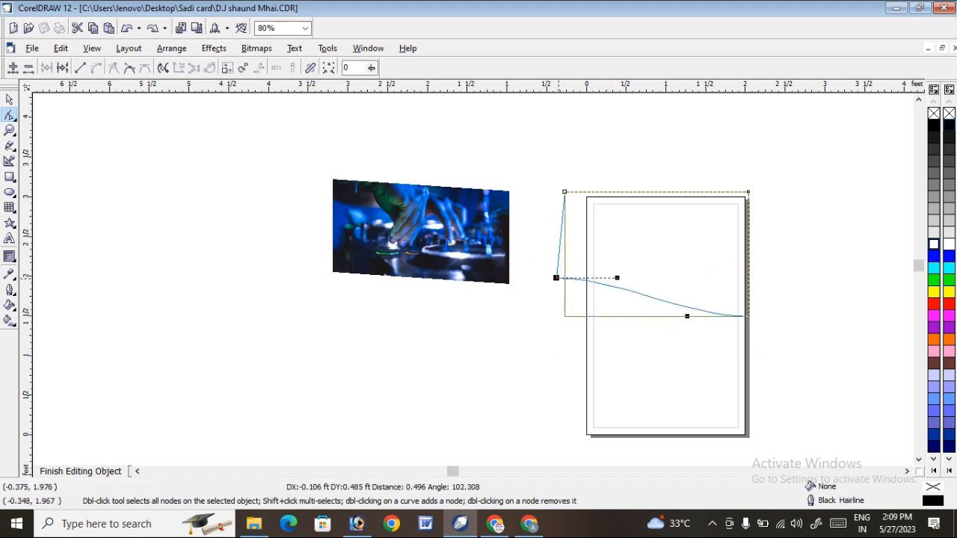
{"action": "left_click_drag", "start_coordinate": [617, 277], "coordinate": [588, 262]}
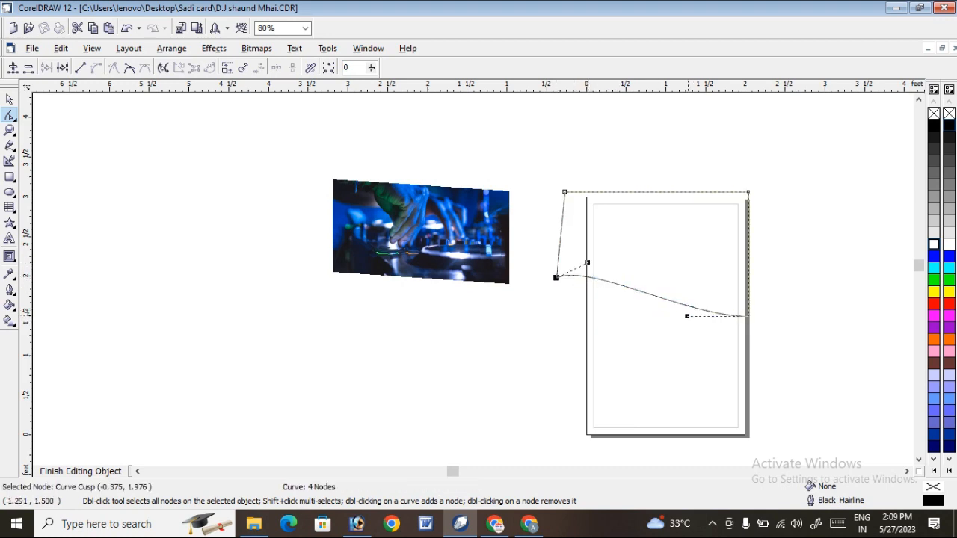
{"action": "double_click", "coordinate": [637, 290]}
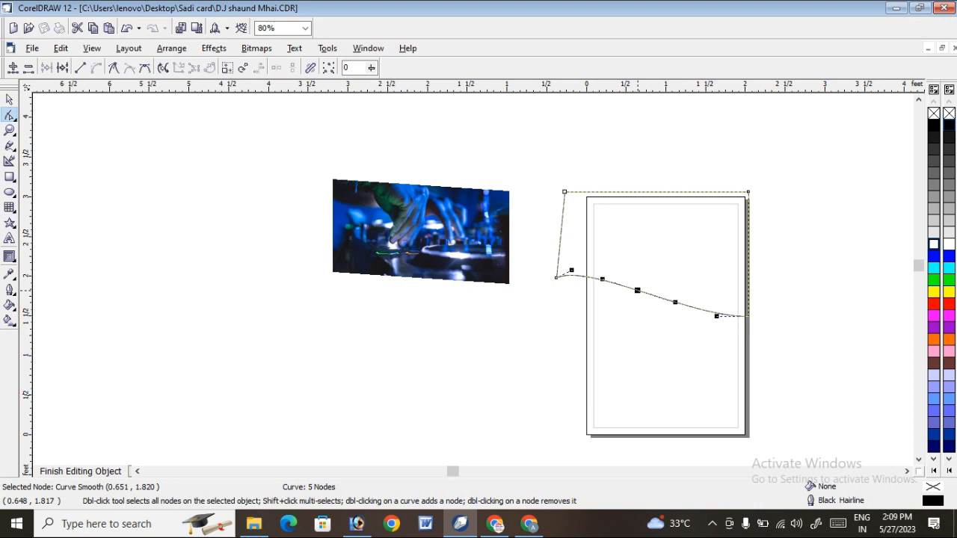
{"action": "left_click_drag", "start_coordinate": [637, 291], "coordinate": [599, 275]}
{"action": "mouse_move", "coordinate": [648, 314]}
{"action": "left_mouse_down"}
{"action": "mouse_move", "coordinate": [661, 301]}
{"action": "mouse_move", "coordinate": [649, 299]}
{"action": "mouse_move", "coordinate": [704, 313]}
{"action": "mouse_move", "coordinate": [690, 304]}
{"action": "left_mouse_up"}
{"action": "left_click", "coordinate": [622, 293]}
{"action": "double_click", "coordinate": [661, 311]}
{"action": "double_click", "coordinate": [704, 303]}
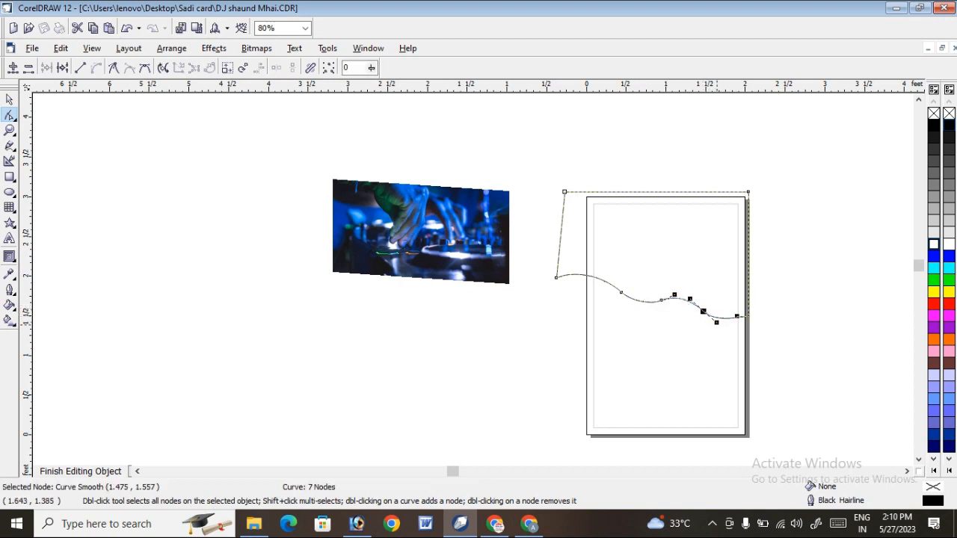
{"action": "left_click_drag", "start_coordinate": [749, 316], "coordinate": [748, 325]}
{"action": "key", "text": "space"}
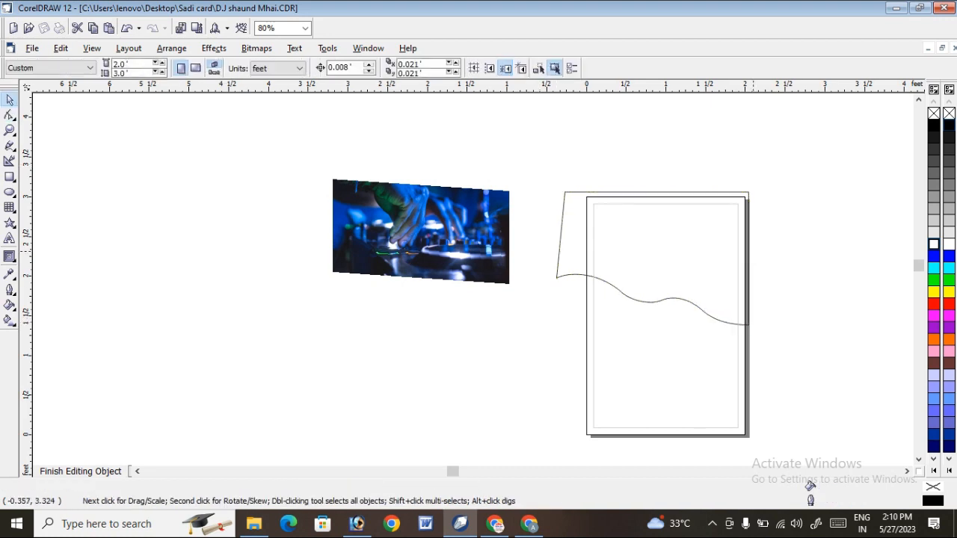
Nudge the wavy shape into position over the upper half of the page
{"action": "left_click_drag", "start_coordinate": [661, 273], "coordinate": [661, 268]}
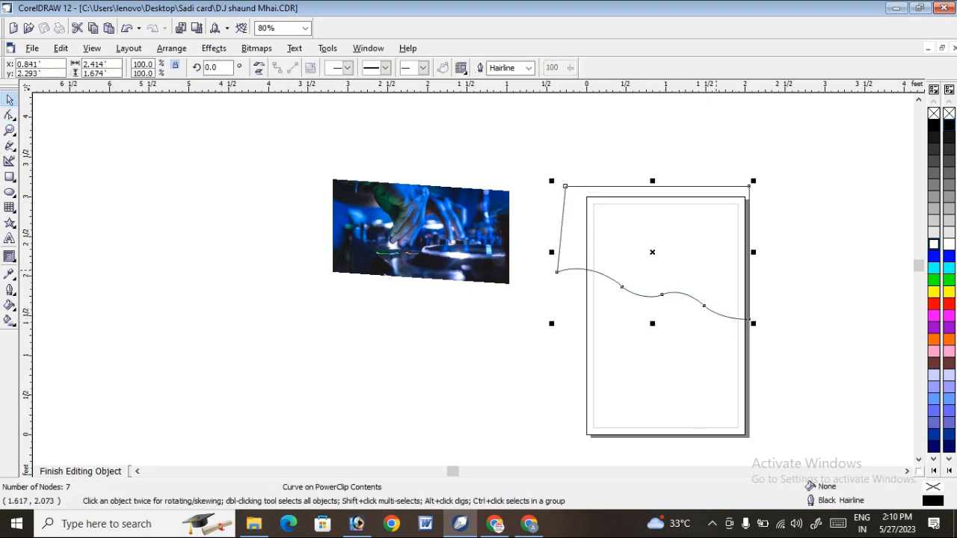
{"action": "left_click_drag", "start_coordinate": [721, 270], "coordinate": [721, 274]}
{"action": "left_click", "coordinate": [720, 275]}
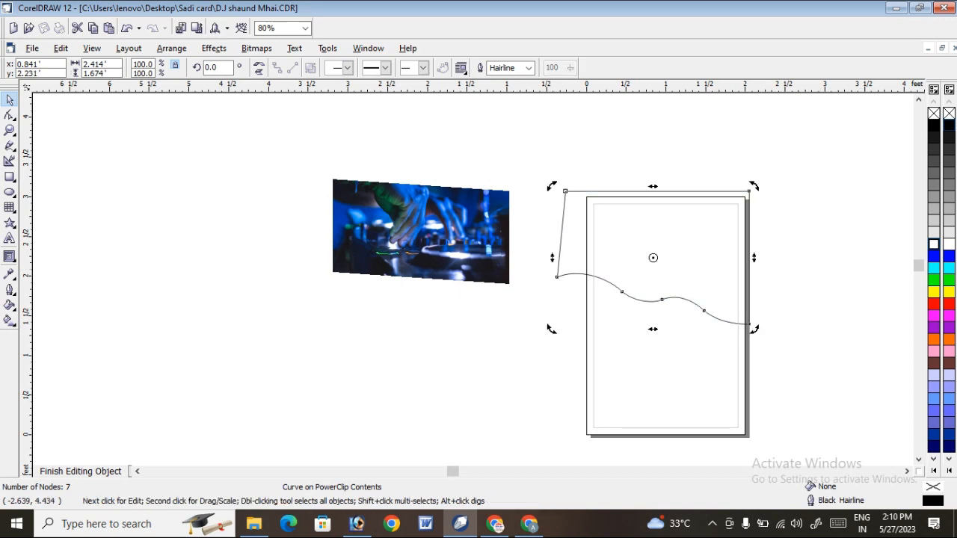
Try mirroring the wavy shape horizontally and vertically to compare its orientations
{"action": "left_click", "coordinate": [258, 64]}
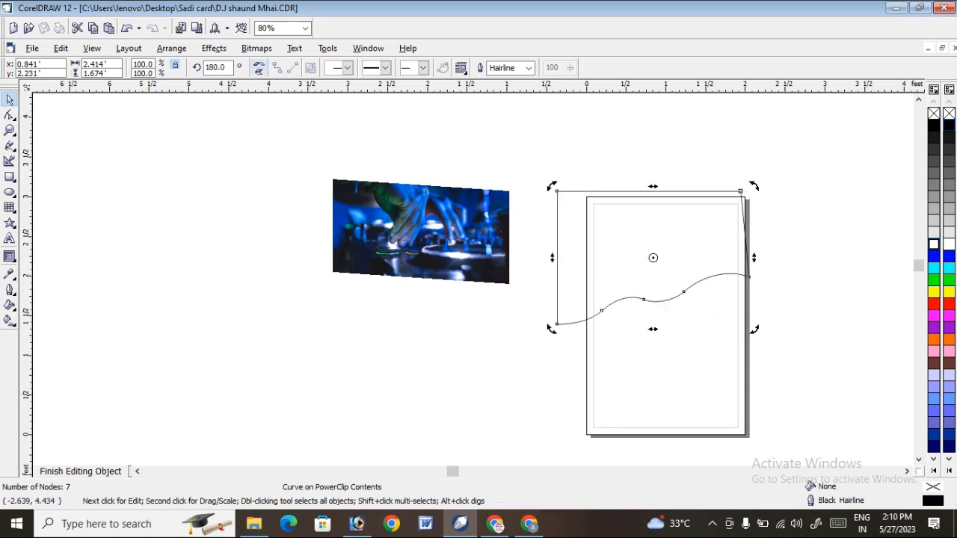
{"action": "left_click", "coordinate": [259, 72]}
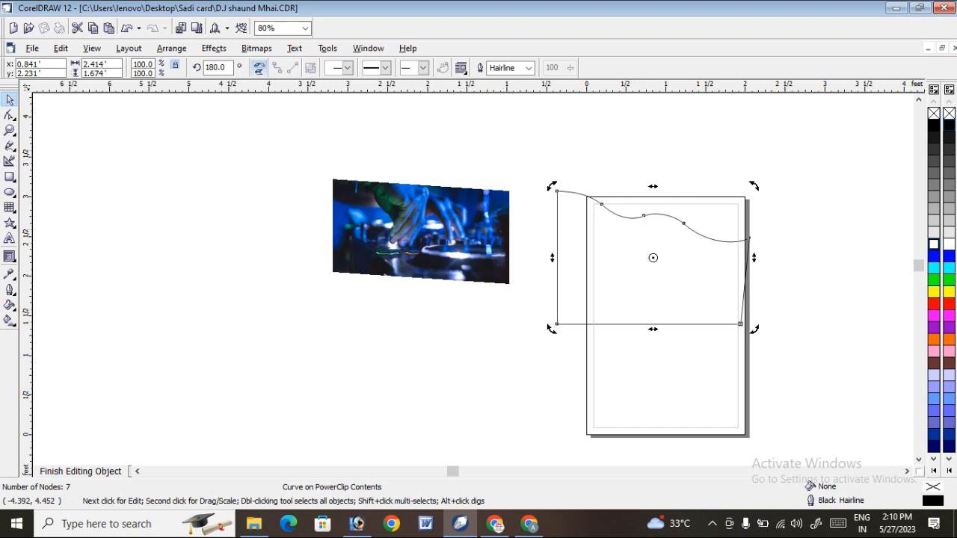
{"action": "left_click", "coordinate": [258, 64]}
{"action": "left_click", "coordinate": [259, 73]}
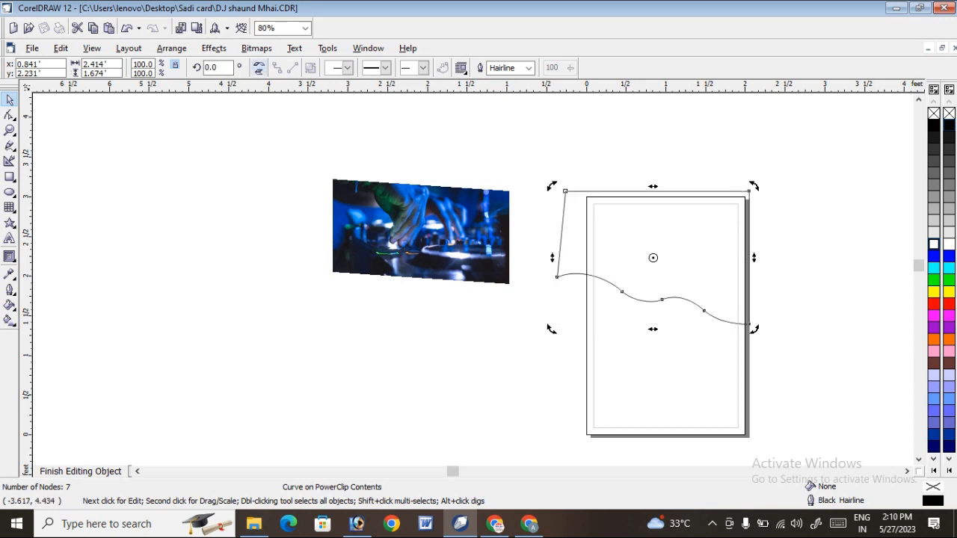
{"action": "left_click", "coordinate": [258, 64]}
{"action": "left_click", "coordinate": [259, 64]}
{"action": "left_click", "coordinate": [259, 73]}
{"action": "left_click", "coordinate": [258, 64]}
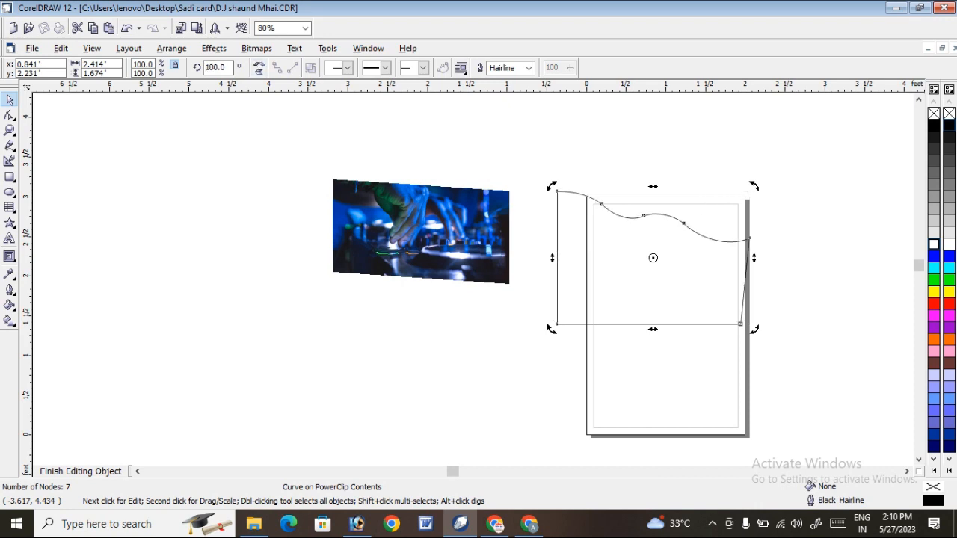
{"action": "left_click", "coordinate": [259, 65]}
{"action": "left_click", "coordinate": [259, 72]}
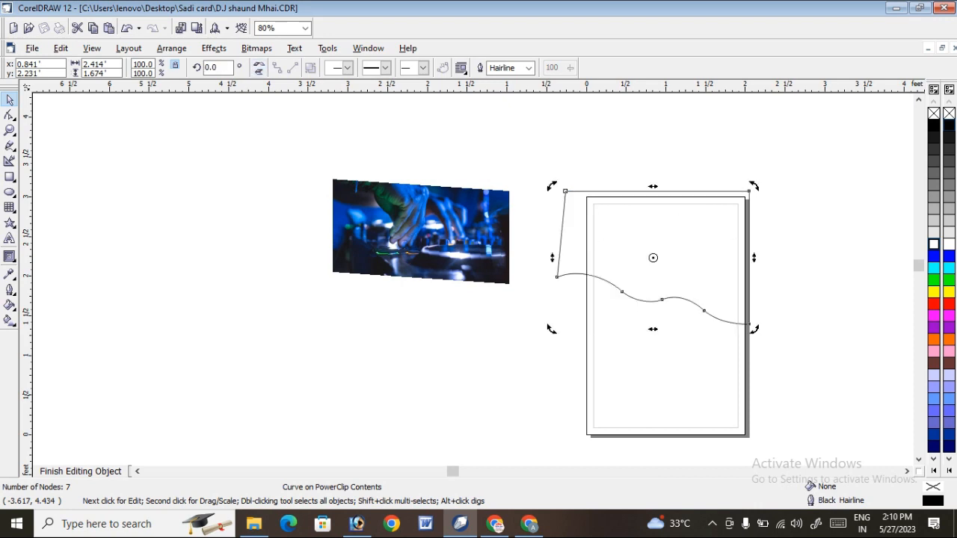
Mirror the wavy shape horizontally so its wave rises to the right, and finish editing the PowerClip contents
{"action": "left_click", "coordinate": [259, 64]}
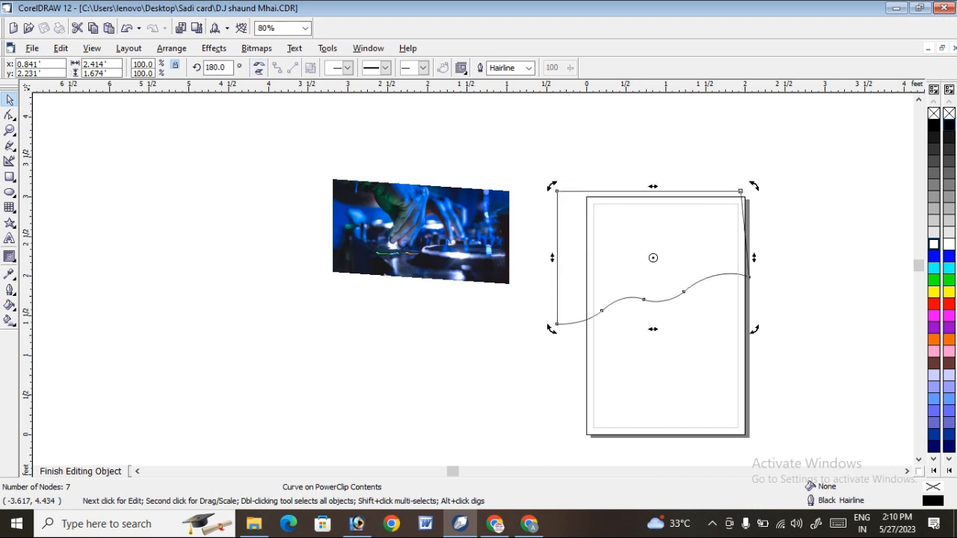
{"action": "left_click", "coordinate": [714, 241]}
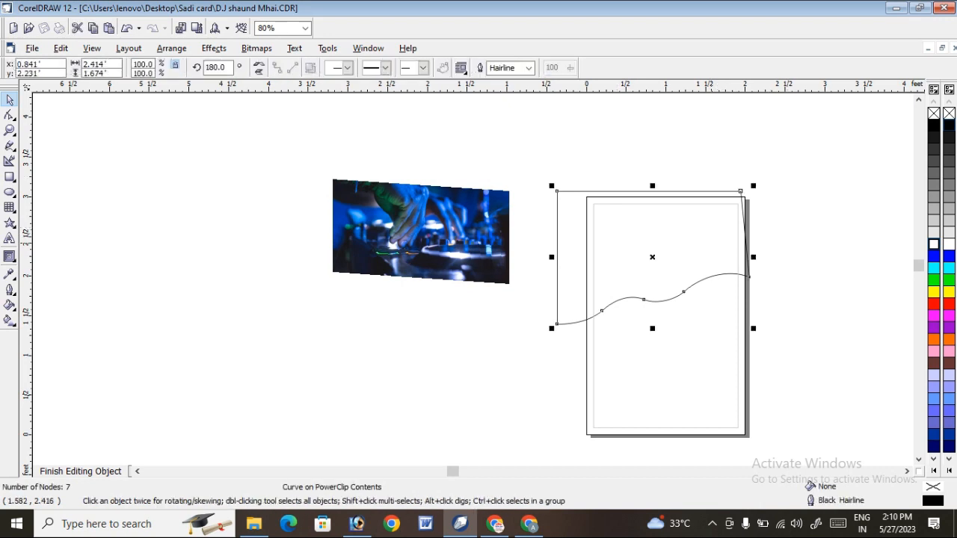
{"action": "left_click", "coordinate": [258, 66]}
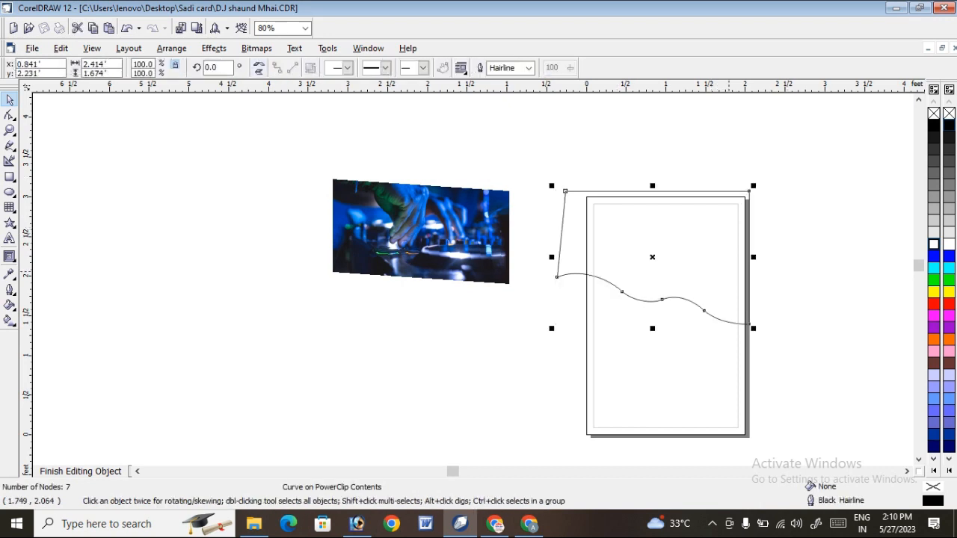
{"action": "left_click", "coordinate": [716, 273]}
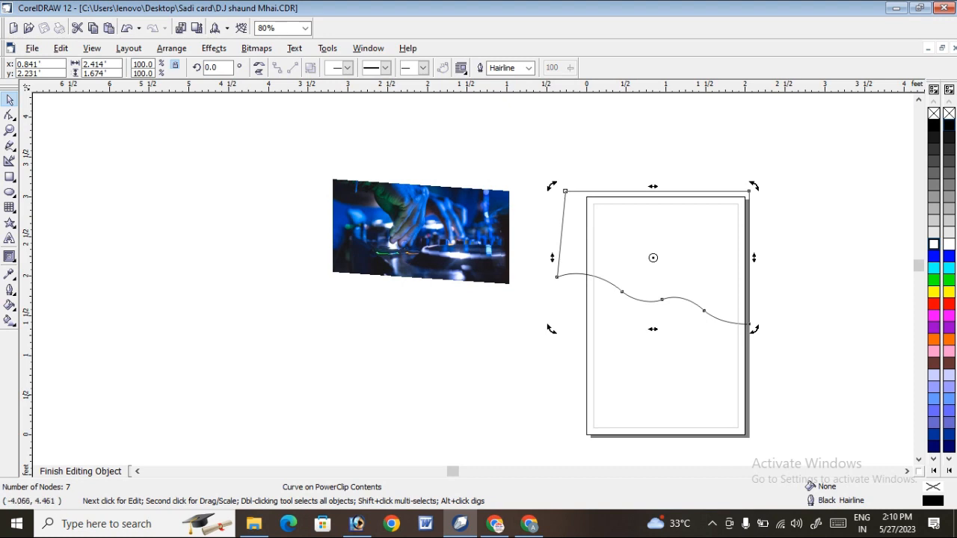
{"action": "left_click", "coordinate": [259, 66]}
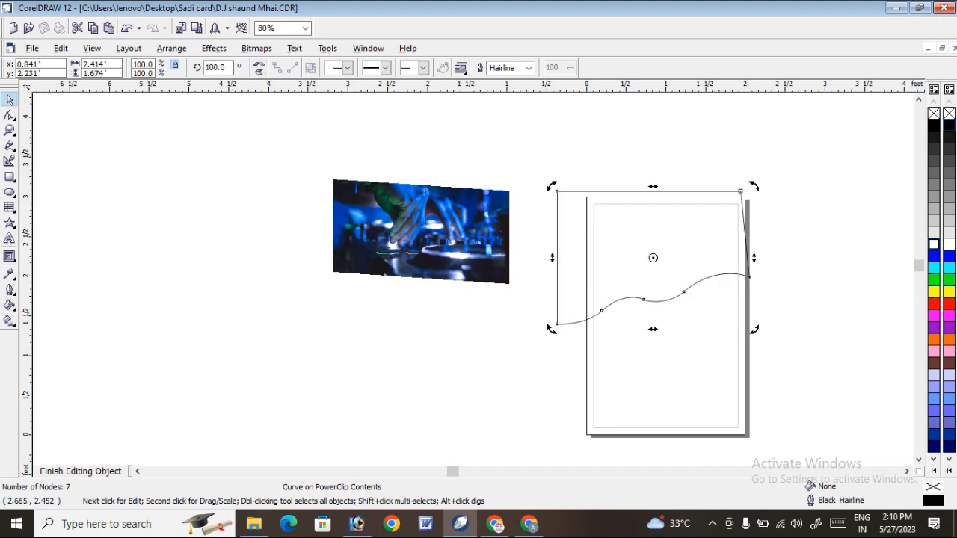
{"action": "left_click", "coordinate": [830, 213]}
{"action": "left_click", "coordinate": [80, 471]}
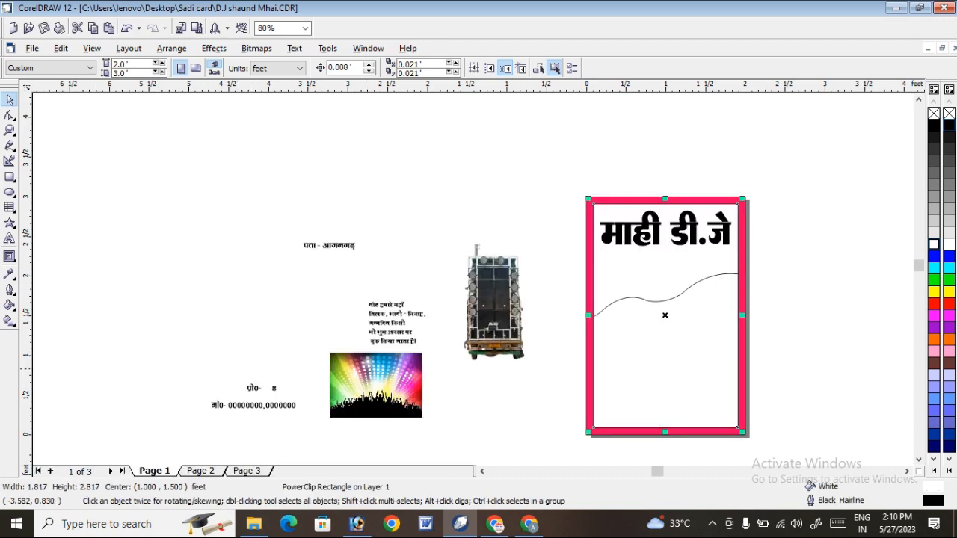
{"action": "left_click", "coordinate": [82, 367]}
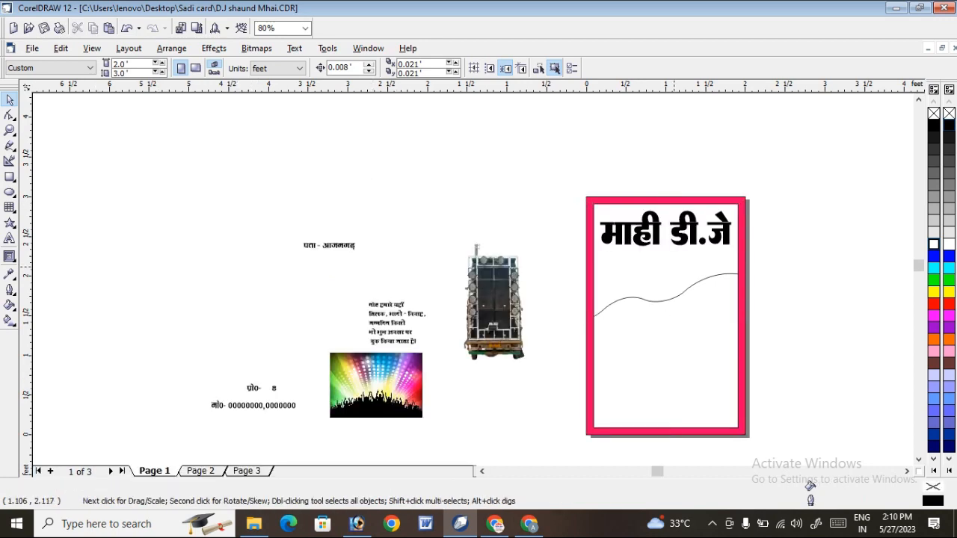
Reopen the PowerClip contents and mirror the wavy shape horizontally so its wave descends to the right again
{"action": "right_click", "coordinate": [675, 219]}
{"action": "left_click", "coordinate": [714, 242]}
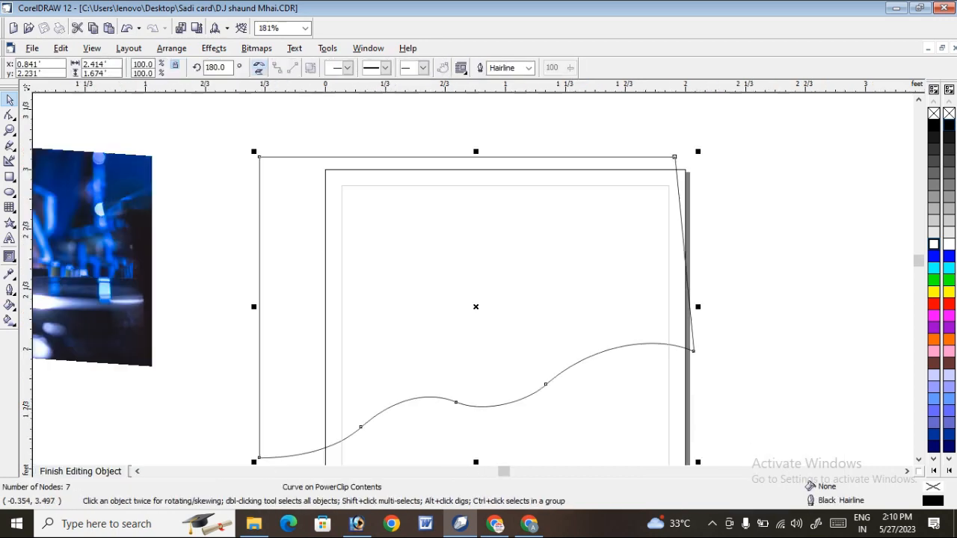
{"action": "left_click", "coordinate": [258, 64]}
{"action": "left_click", "coordinate": [259, 66]}
{"action": "left_click", "coordinate": [647, 199]}
{"action": "scroll", "coordinate": [646, 200], "scroll_direction": "down", "scroll_amount": 1}
{"action": "left_click", "coordinate": [604, 275]}
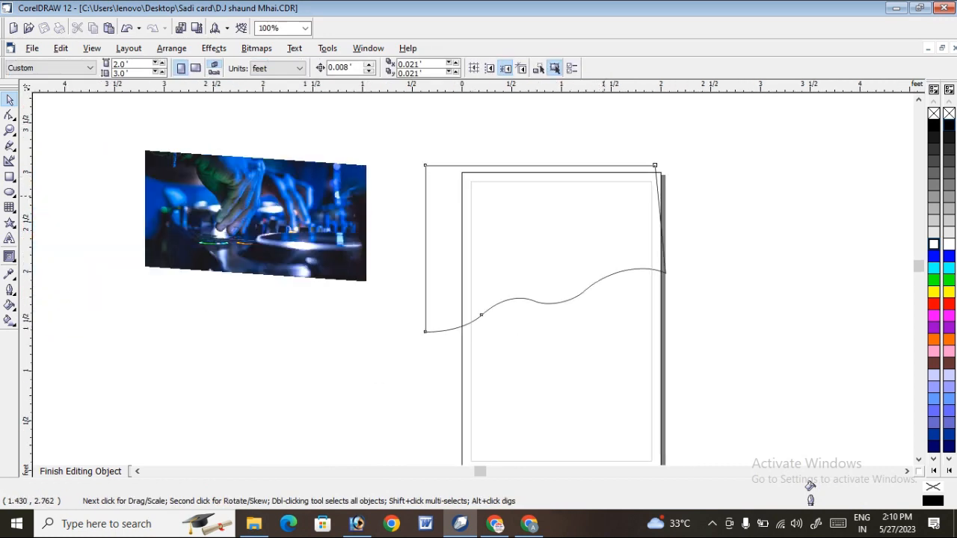
{"action": "left_click", "coordinate": [258, 67]}
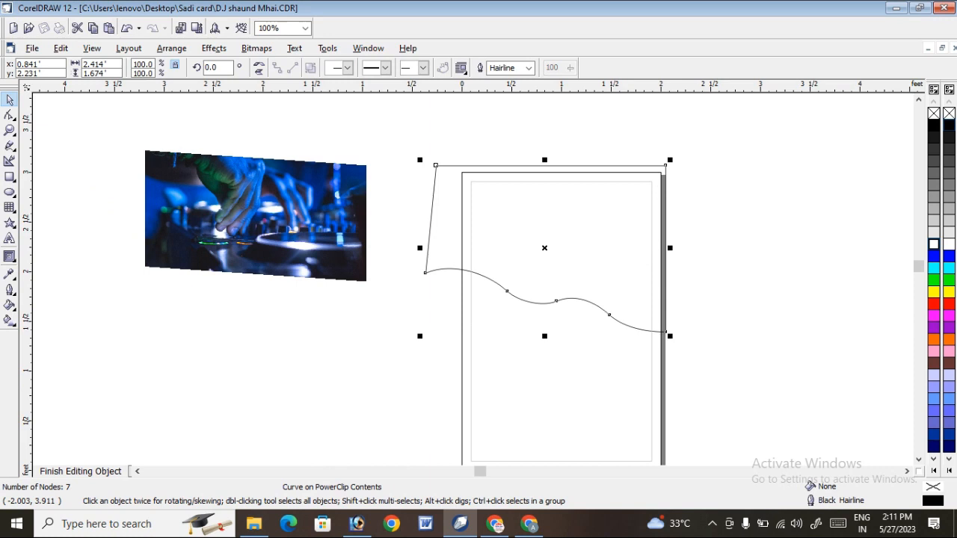
{"action": "left_click", "coordinate": [668, 263]}
{"action": "left_click", "coordinate": [634, 267]}
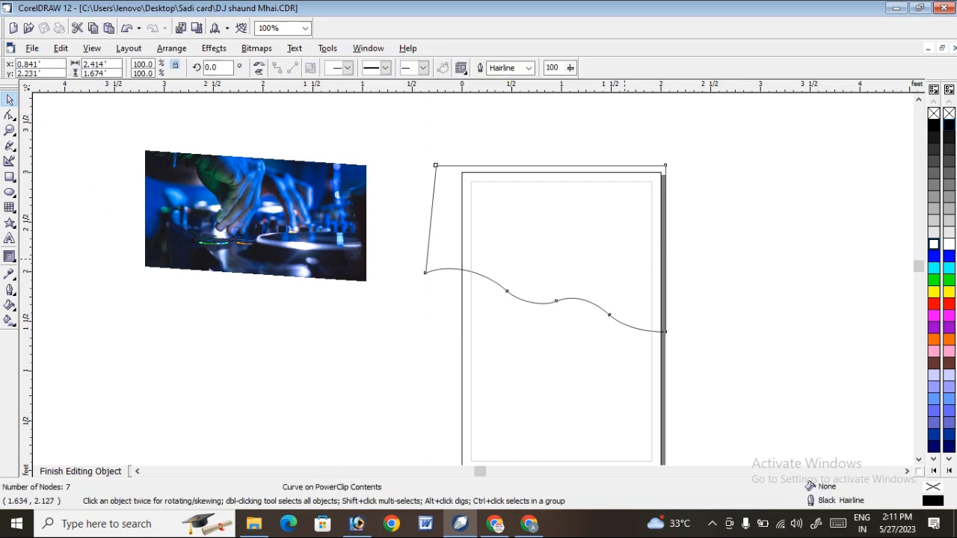
Align the wavy shape's straight side with the page edge and place a duplicate of it slightly lower
{"action": "left_click", "coordinate": [626, 261]}
{"action": "left_click", "coordinate": [308, 196]}
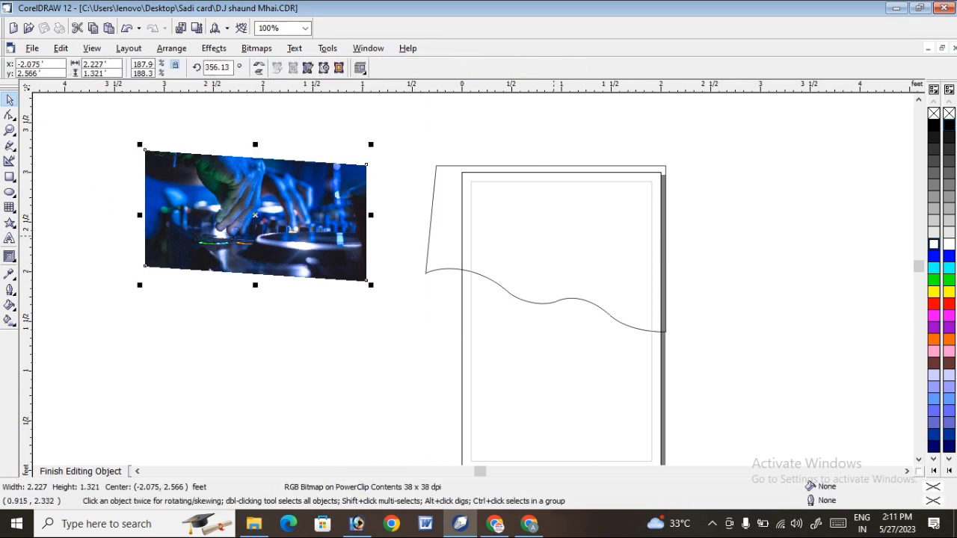
{"action": "left_click_drag", "start_coordinate": [600, 228], "coordinate": [619, 233]}
{"action": "left_click_drag", "start_coordinate": [613, 245], "coordinate": [615, 238]}
{"action": "left_click_drag", "start_coordinate": [614, 245], "coordinate": [613, 245]}
{"action": "left_click", "coordinate": [700, 212]}
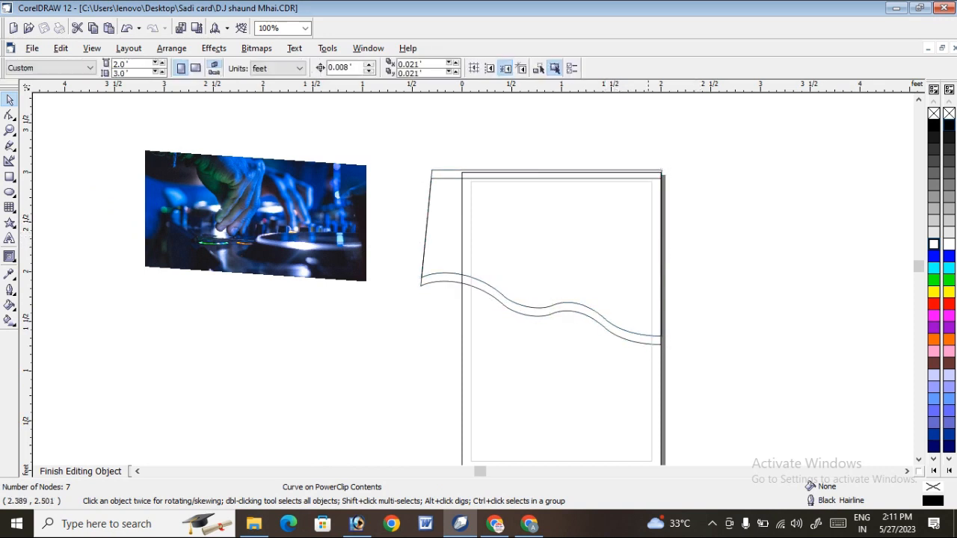
Fill the upper of the two overlapping wavy shapes with black
{"action": "left_click", "coordinate": [611, 223]}
{"action": "left_click", "coordinate": [726, 236]}
{"action": "left_click", "coordinate": [623, 270]}
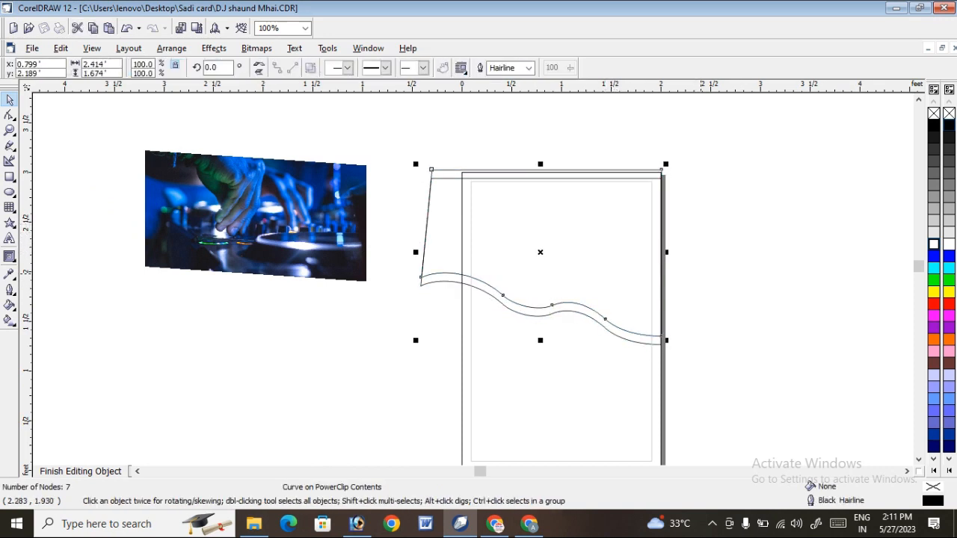
{"action": "left_click", "coordinate": [206, 220]}
{"action": "left_click", "coordinate": [622, 209]}
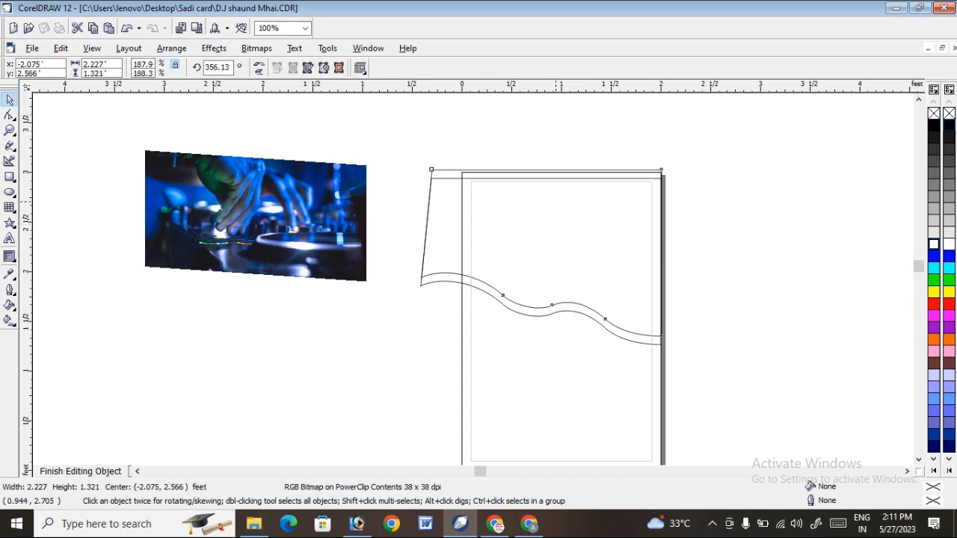
{"action": "left_click", "coordinate": [934, 125]}
{"action": "left_click", "coordinate": [718, 228]}
Fill the lower wavy shape with red to form a band along the wave
{"action": "left_click", "coordinate": [588, 261]}
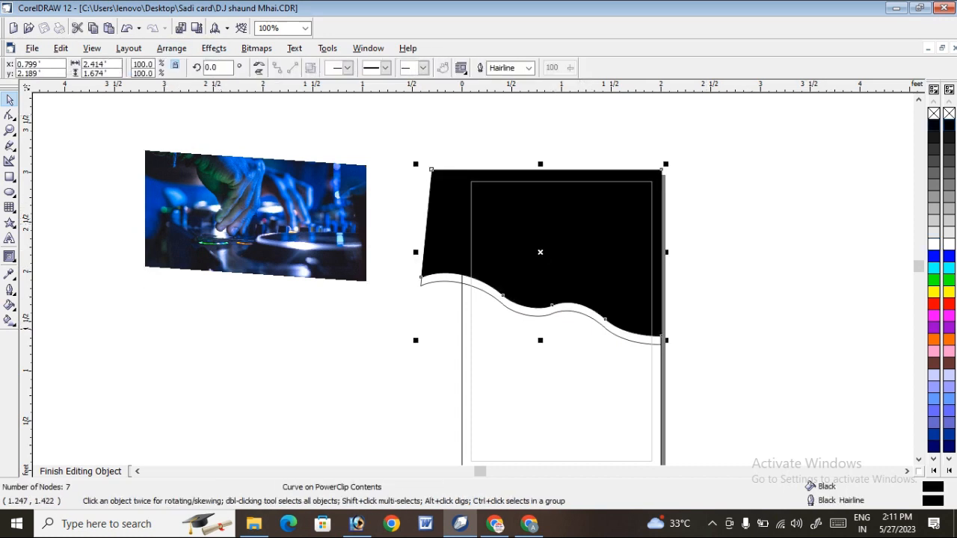
{"action": "left_click", "coordinate": [616, 334]}
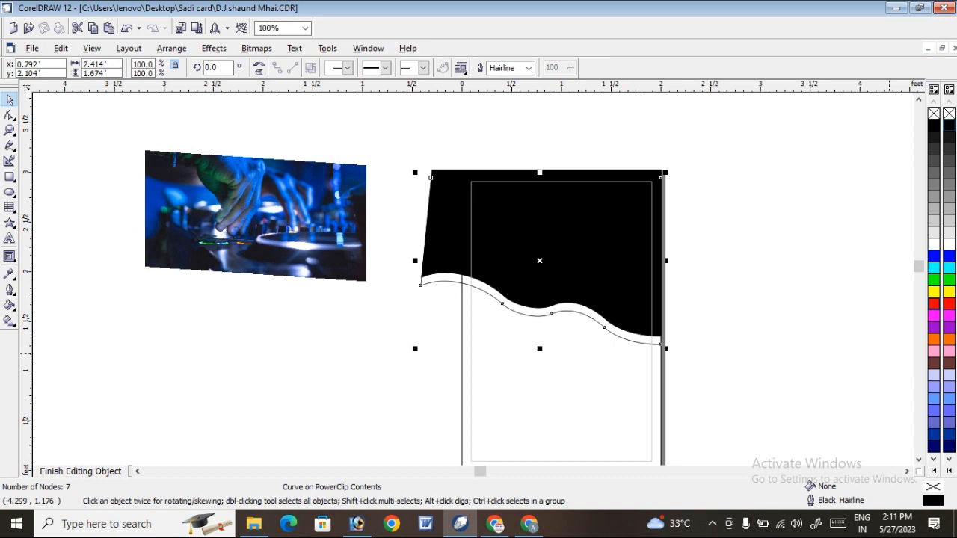
{"action": "left_click", "coordinate": [934, 303]}
{"action": "left_click", "coordinate": [770, 285]}
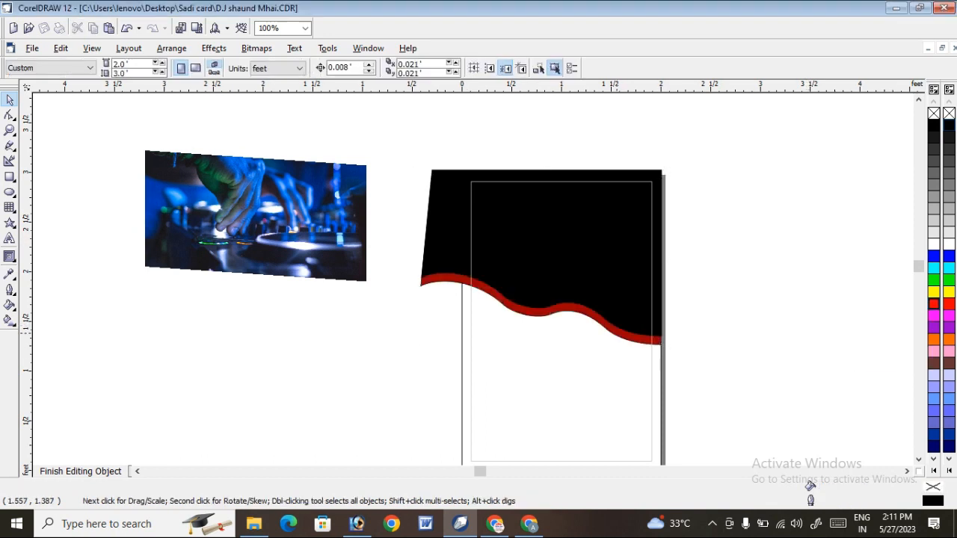
Remove the outlines from both the red and the black wavy shapes
{"action": "left_click", "coordinate": [617, 332]}
{"action": "right_click", "coordinate": [933, 113]}
{"action": "left_click", "coordinate": [626, 288]}
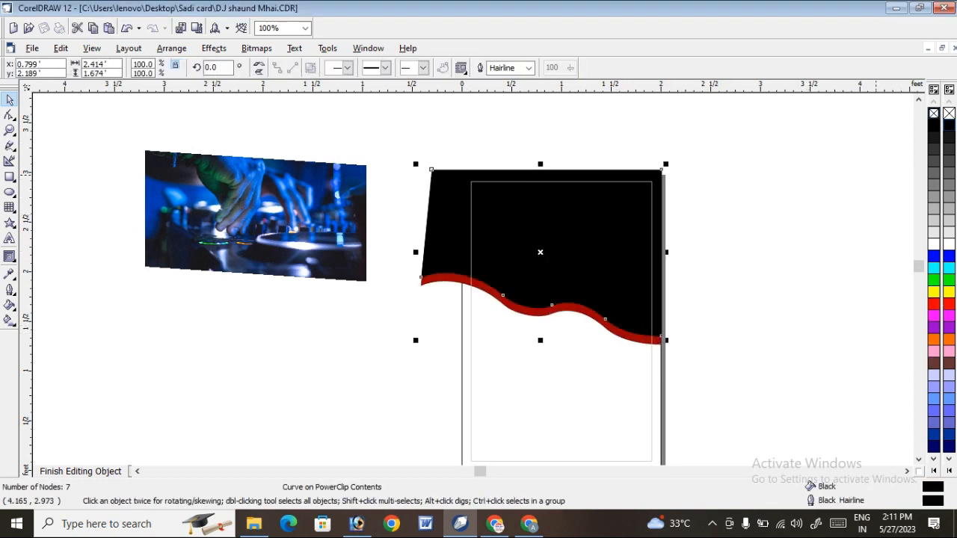
{"action": "right_click", "coordinate": [934, 114]}
{"action": "left_click", "coordinate": [798, 239]}
{"action": "left_click", "coordinate": [591, 240]}
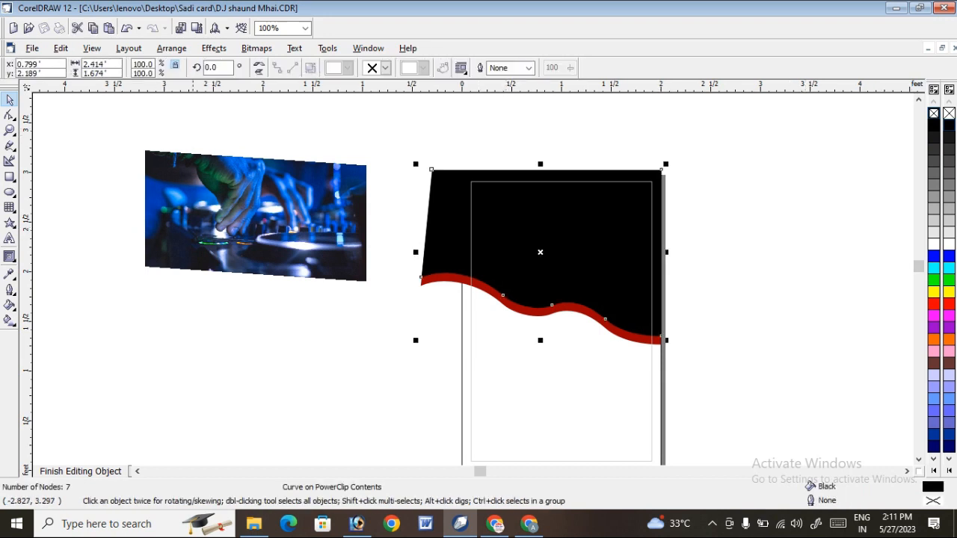
PowerClip the blue DJ mixer picture inside the black wavy shape
{"action": "left_click", "coordinate": [250, 221]}
{"action": "left_click", "coordinate": [214, 48]}
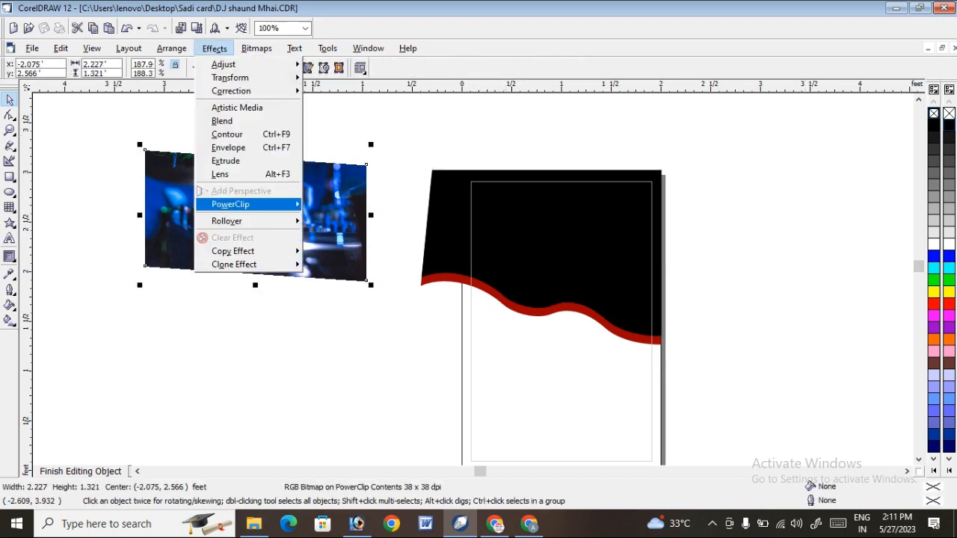
{"action": "mouse_move", "coordinate": [247, 204]}
{"action": "left_click", "coordinate": [358, 207]}
{"action": "left_click", "coordinate": [506, 211]}
Edit the black shape's PowerClip contents, enlarging the DJ picture to about 2.35 by 1.39 ft and aligning it with the page over the wave
{"action": "right_click", "coordinate": [506, 212]}
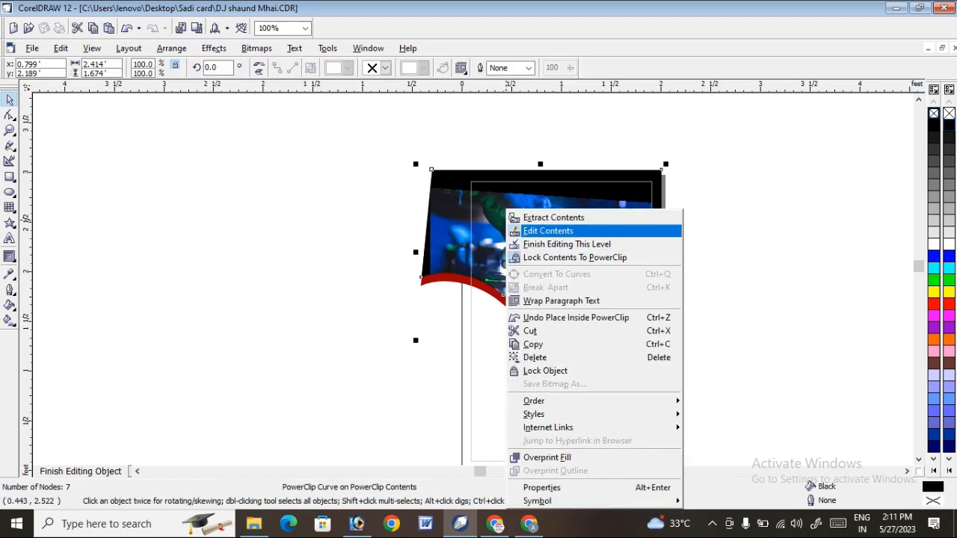
{"action": "left_click", "coordinate": [548, 230]}
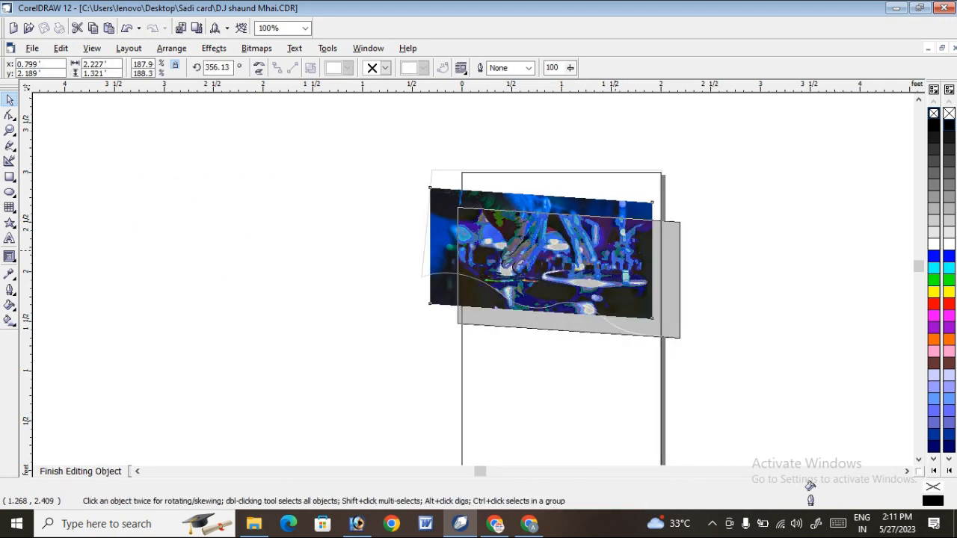
{"action": "left_click_drag", "start_coordinate": [457, 203], "coordinate": [444, 196]}
{"action": "mouse_move", "coordinate": [549, 258]}
{"action": "left_mouse_down"}
{"action": "mouse_move", "coordinate": [541, 253]}
{"action": "mouse_move", "coordinate": [566, 254]}
{"action": "left_mouse_up"}
{"action": "left_click_drag", "start_coordinate": [618, 270], "coordinate": [565, 293]}
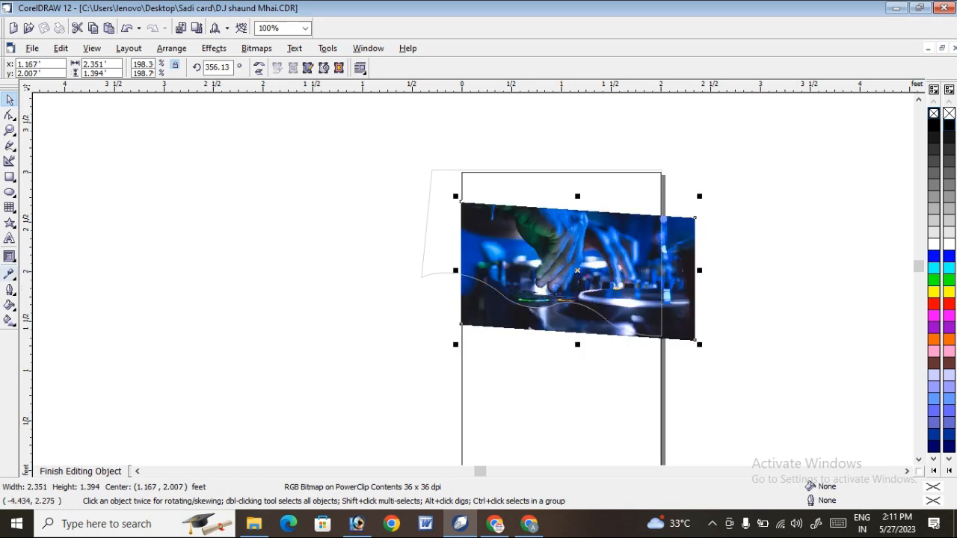
Apply a linear transparency to the DJ picture so its upper part fades out
{"action": "left_click", "coordinate": [10, 255]}
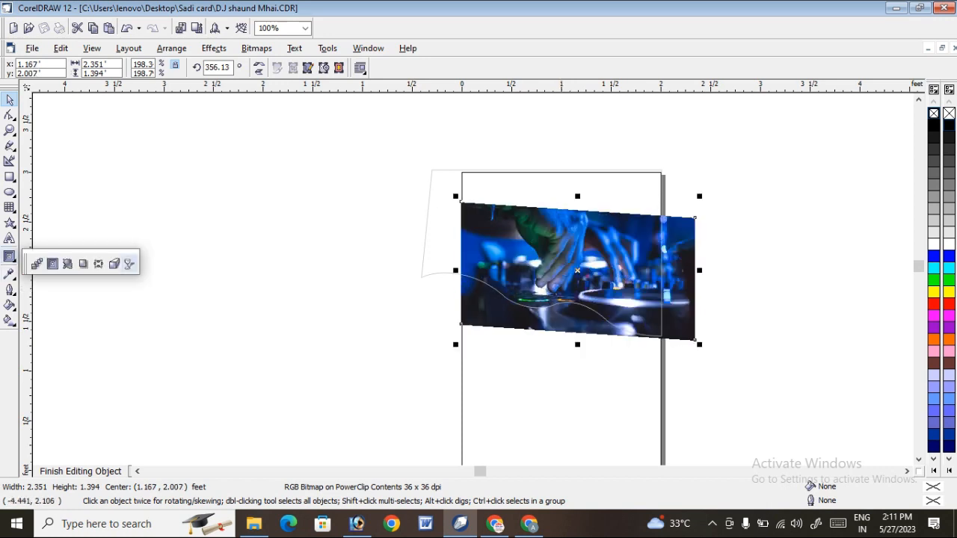
{"action": "left_click", "coordinate": [129, 263]}
{"action": "left_click_drag", "start_coordinate": [600, 254], "coordinate": [599, 219]}
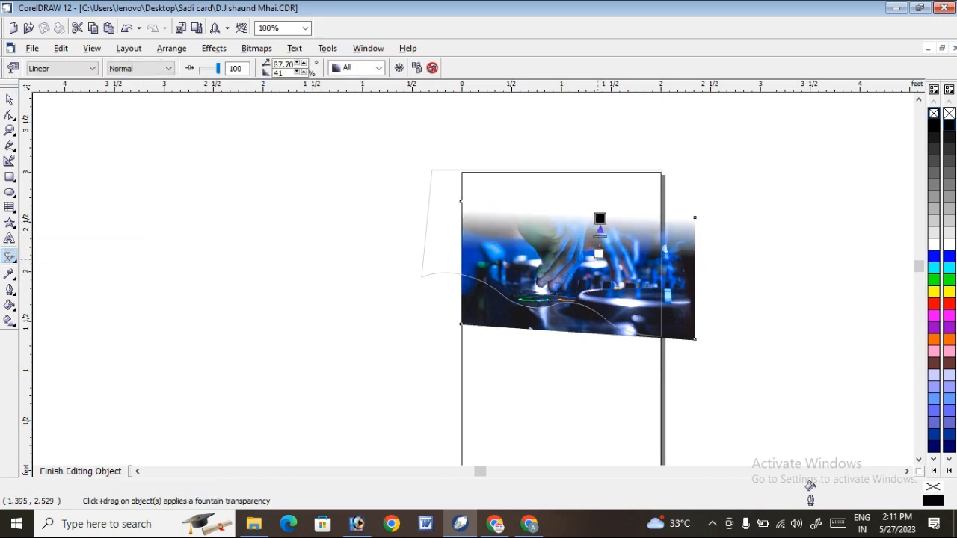
{"action": "left_click_drag", "start_coordinate": [598, 254], "coordinate": [596, 262]}
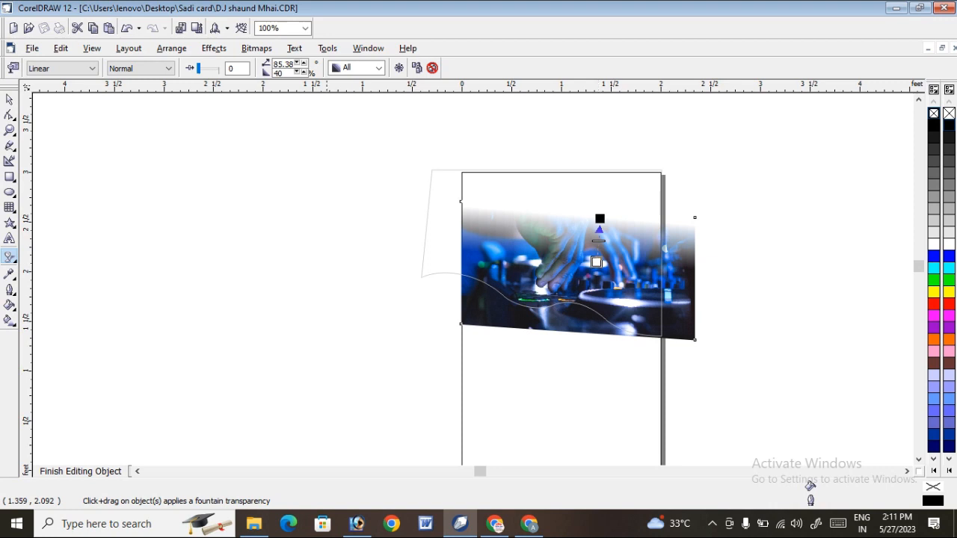
Finish editing both PowerClip levels to return to the full poster on Page 1
{"action": "left_click", "coordinate": [80, 471]}
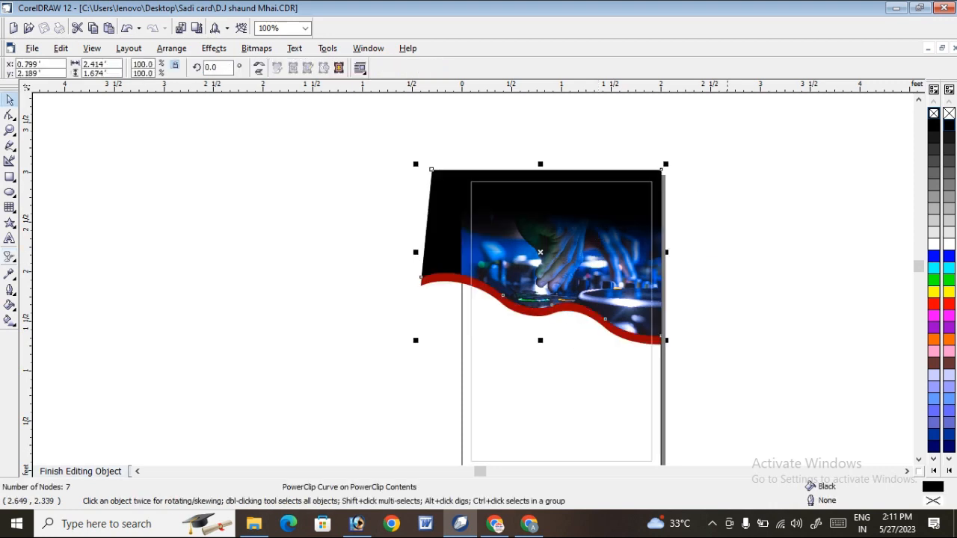
{"action": "left_click", "coordinate": [723, 254]}
{"action": "left_click", "coordinate": [81, 471]}
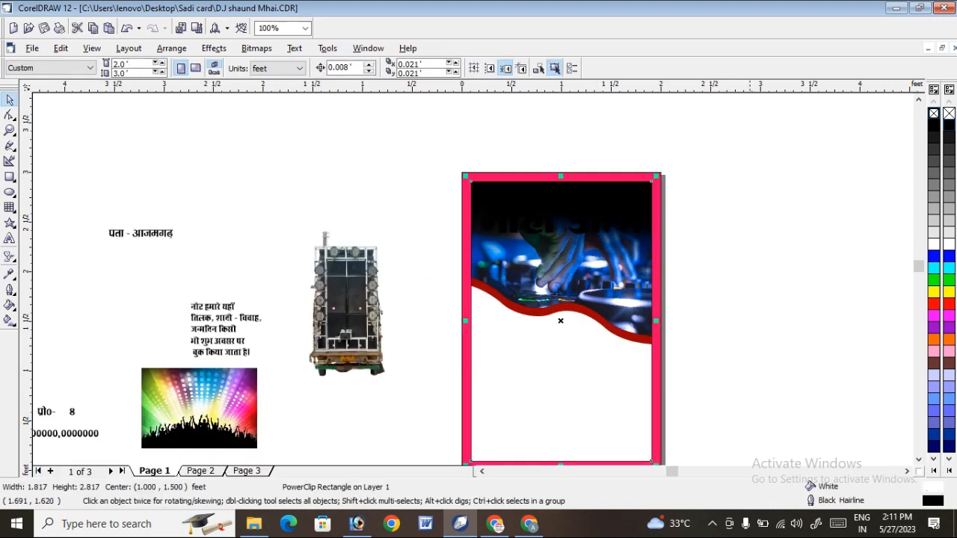
{"action": "left_click", "coordinate": [756, 187]}
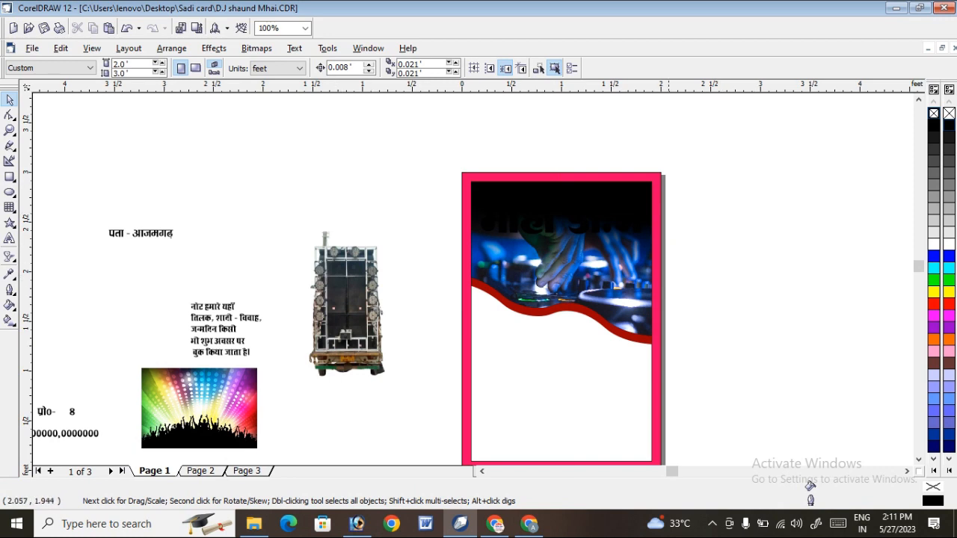
Fill the headline "माही डी.जे" with white
{"action": "scroll", "coordinate": [708, 280], "scroll_direction": "down", "scroll_amount": 1}
{"action": "scroll", "coordinate": [478, 281], "scroll_direction": "left", "scroll_amount": 2}
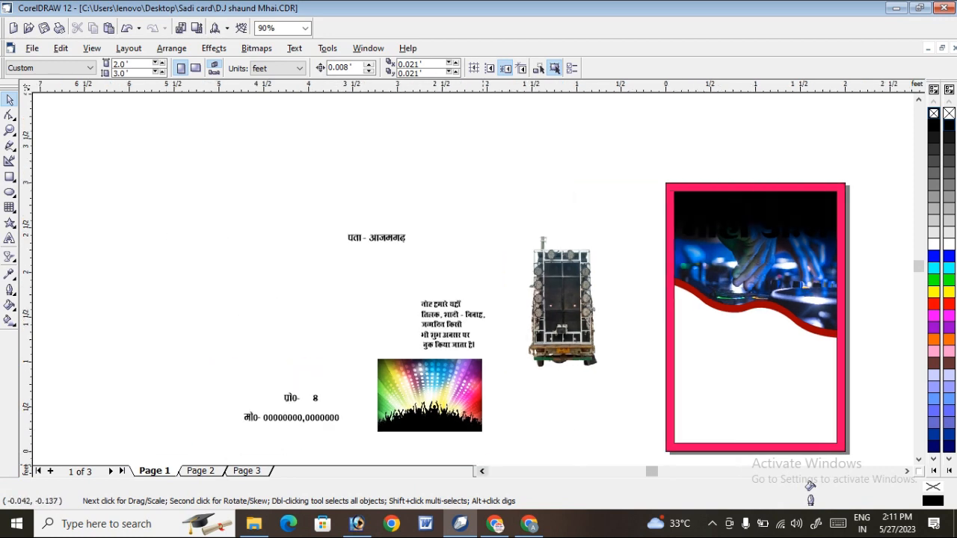
{"action": "scroll", "coordinate": [411, 258], "scroll_direction": "down", "scroll_amount": 2}
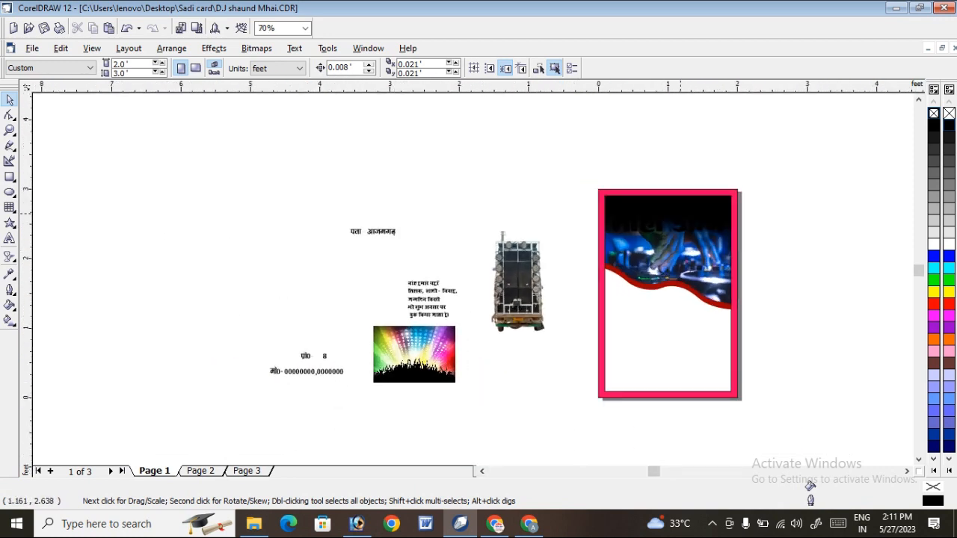
{"action": "left_click", "coordinate": [678, 213]}
{"action": "left_click", "coordinate": [934, 244]}
{"action": "left_click", "coordinate": [321, 135]}
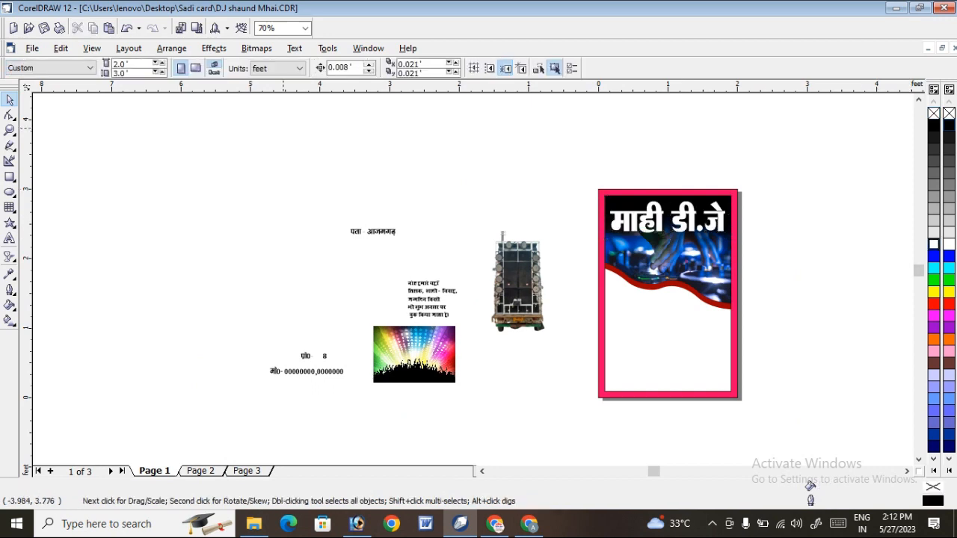
Set the inner PowerClip rectangle's outline to 0.333 in wide, placed behind the fill and scaling with the image
{"action": "left_click", "coordinate": [10, 130]}
{"action": "left_click_drag", "start_coordinate": [532, 169], "coordinate": [803, 337]}
{"action": "scroll", "coordinate": [449, 245], "scroll_direction": "down", "scroll_amount": 1}
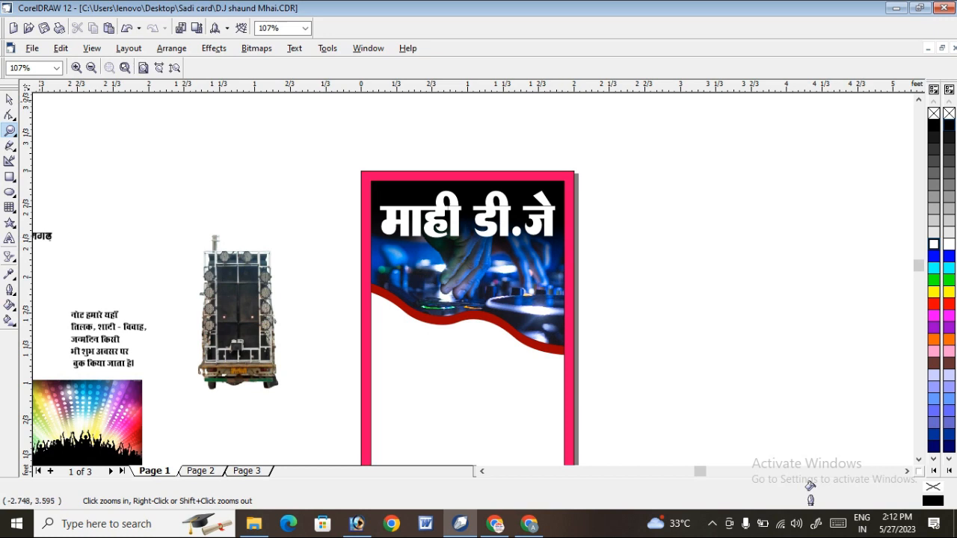
{"action": "key", "text": "space"}
{"action": "left_click", "coordinate": [566, 179]}
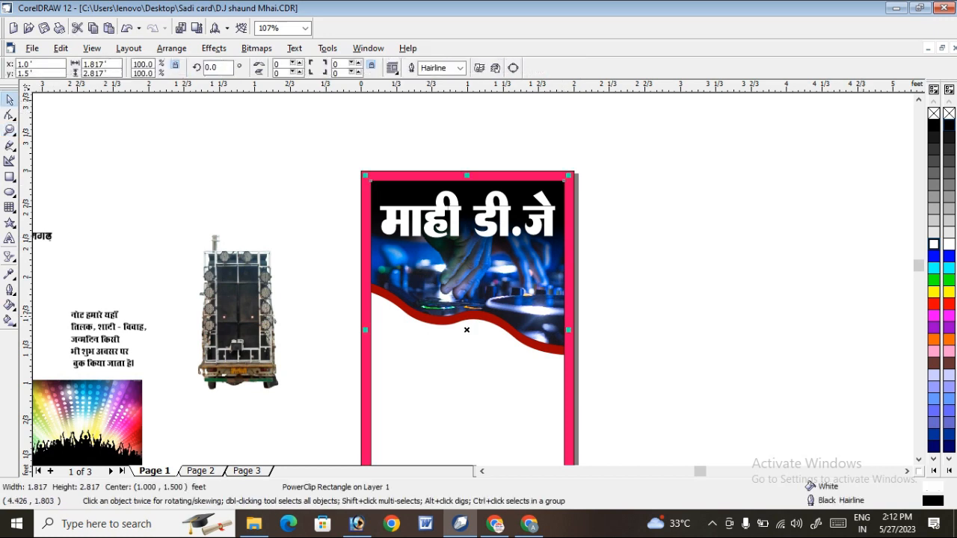
{"action": "key", "text": "F12"}
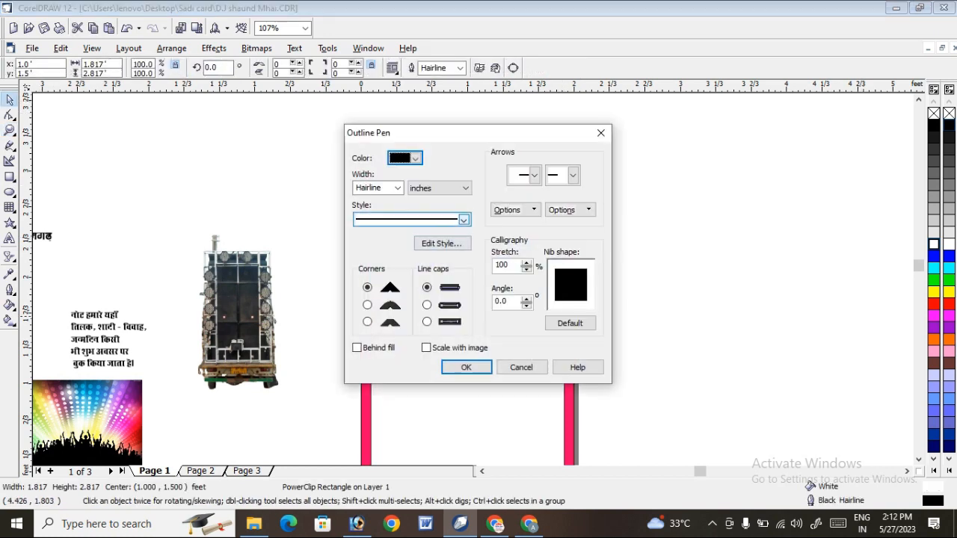
{"action": "left_click", "coordinate": [463, 220]}
{"action": "left_click", "coordinate": [463, 219]}
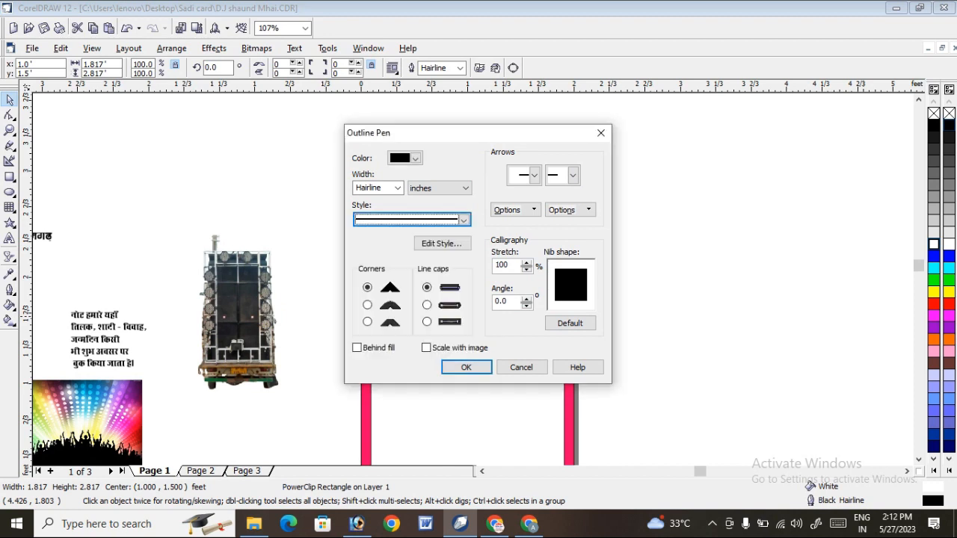
{"action": "left_click", "coordinate": [397, 188]}
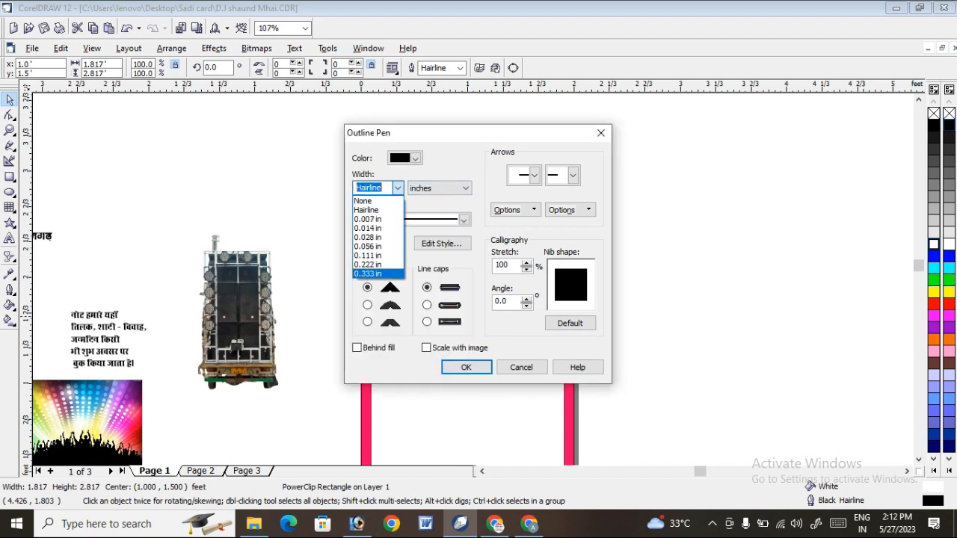
{"action": "left_click", "coordinate": [367, 274]}
{"action": "left_click", "coordinate": [426, 348]}
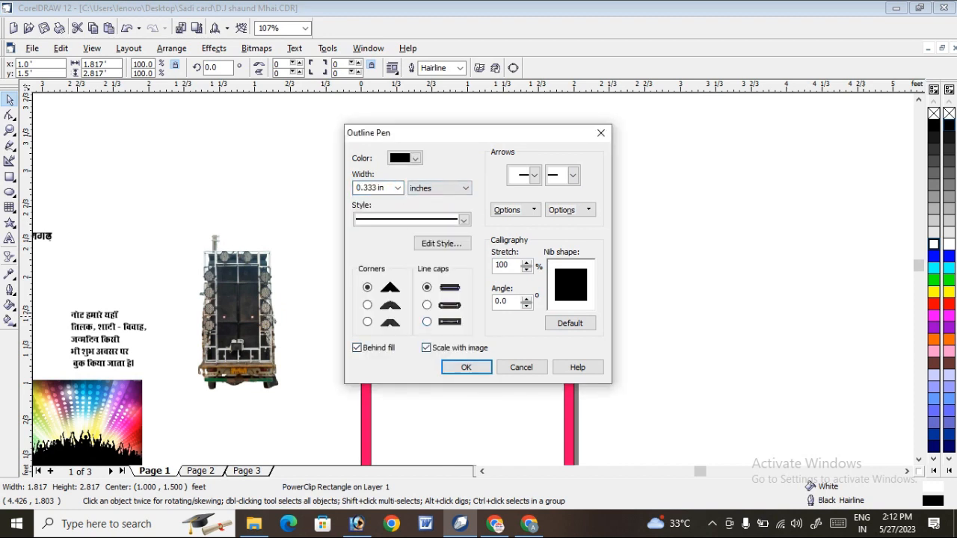
{"action": "left_click", "coordinate": [466, 367]}
Colour the inner rectangle's outline white and deselect it
{"action": "right_click", "coordinate": [933, 243]}
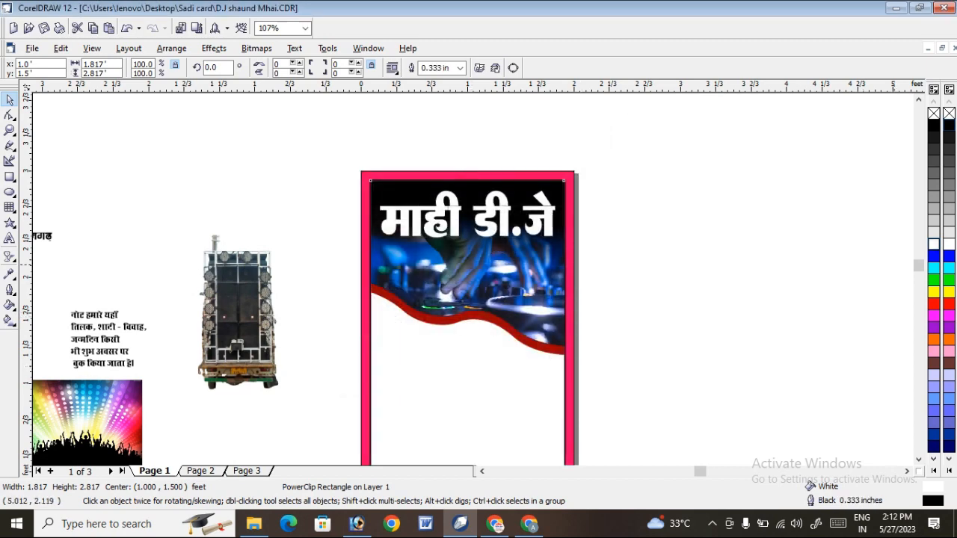
{"action": "left_click", "coordinate": [774, 184]}
{"action": "scroll", "coordinate": [775, 180], "scroll_direction": "down", "scroll_amount": 2}
{"action": "scroll", "coordinate": [775, 179], "scroll_direction": "down", "scroll_amount": 1}
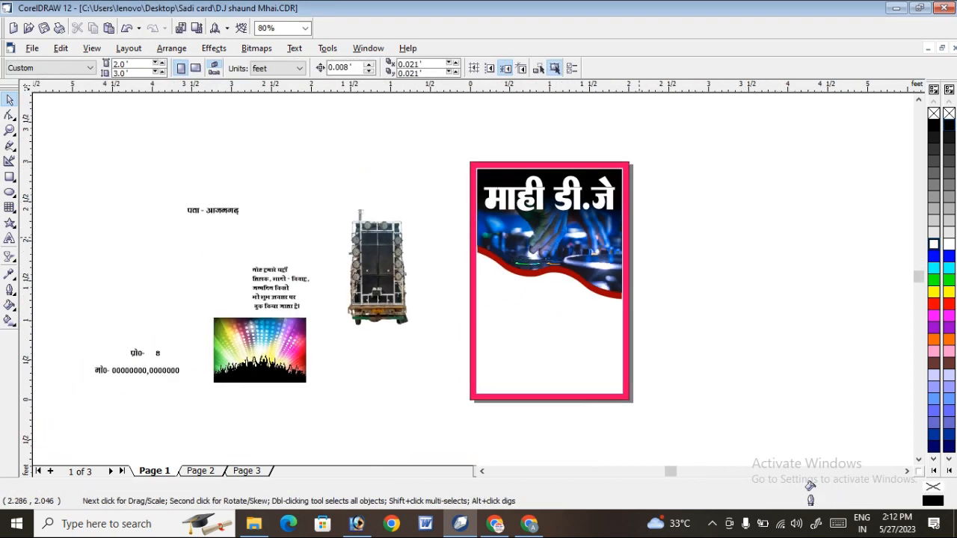
Check the remaining pictures beside the poster and examine the finished reference design on Page 2
{"action": "left_click", "coordinate": [374, 246]}
{"action": "left_click", "coordinate": [257, 347]}
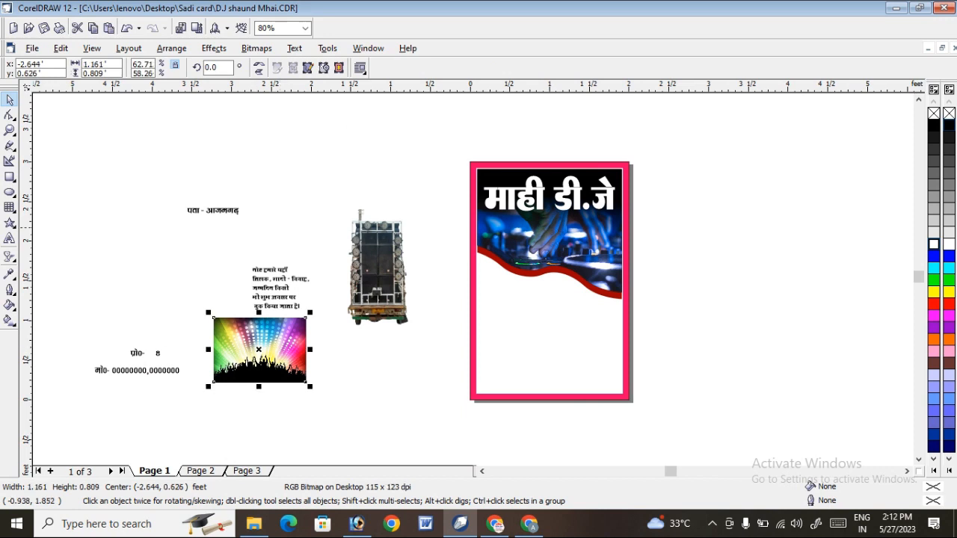
{"action": "left_click", "coordinate": [458, 292]}
{"action": "key", "text": "z"}
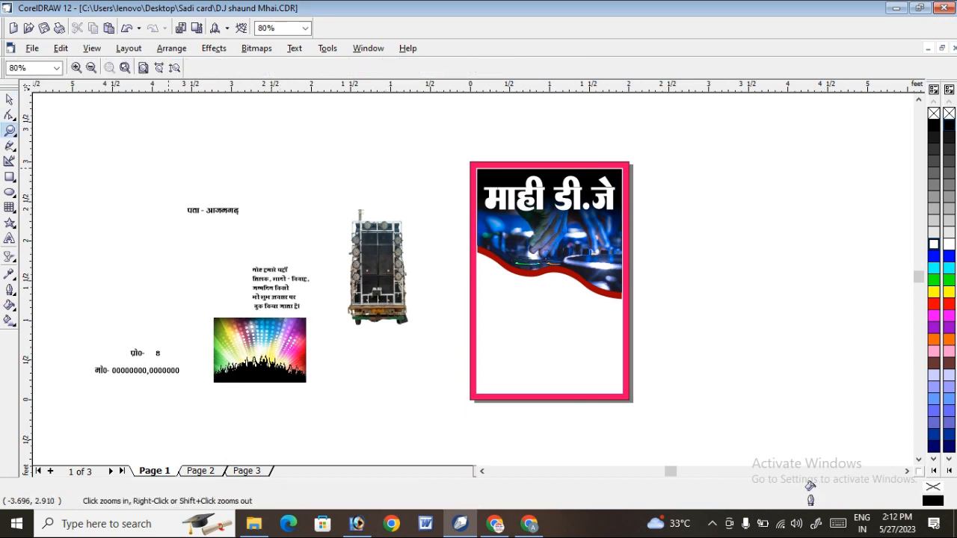
{"action": "left_click_drag", "start_coordinate": [153, 175], "coordinate": [704, 418]}
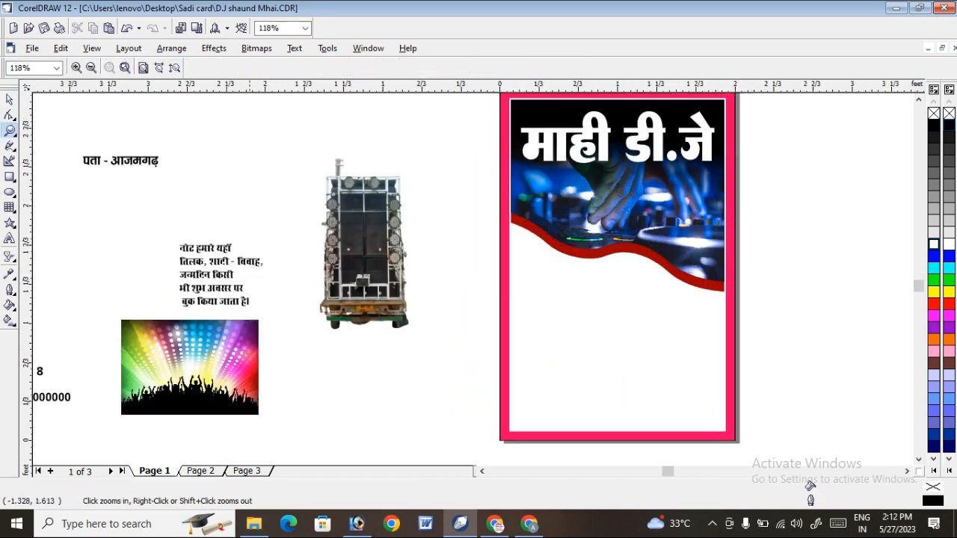
{"action": "scroll", "coordinate": [147, 173], "scroll_direction": "down", "scroll_amount": 1}
{"action": "left_click", "coordinate": [9, 99]}
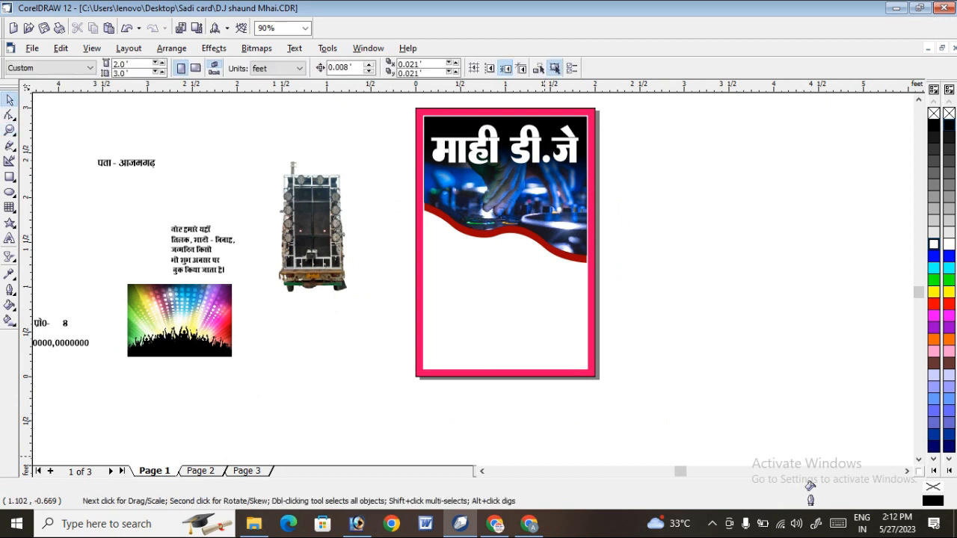
{"action": "left_click", "coordinate": [482, 471]}
{"action": "left_click", "coordinate": [481, 471]}
{"action": "key", "text": "Page_Down"}
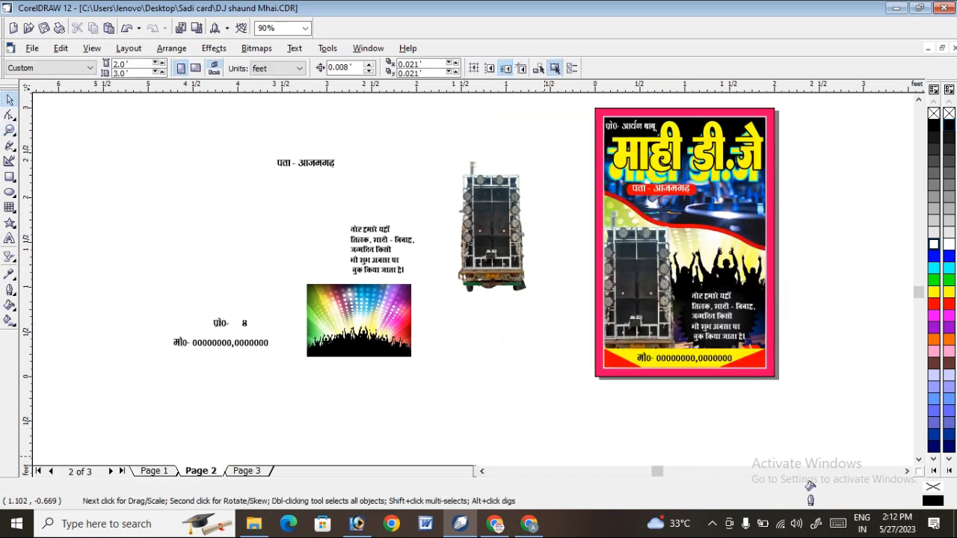
Duplicate the proprietor name line from the Page 2 design beside the poster, fill the copy black and return to Page 1
{"action": "left_click", "coordinate": [649, 129]}
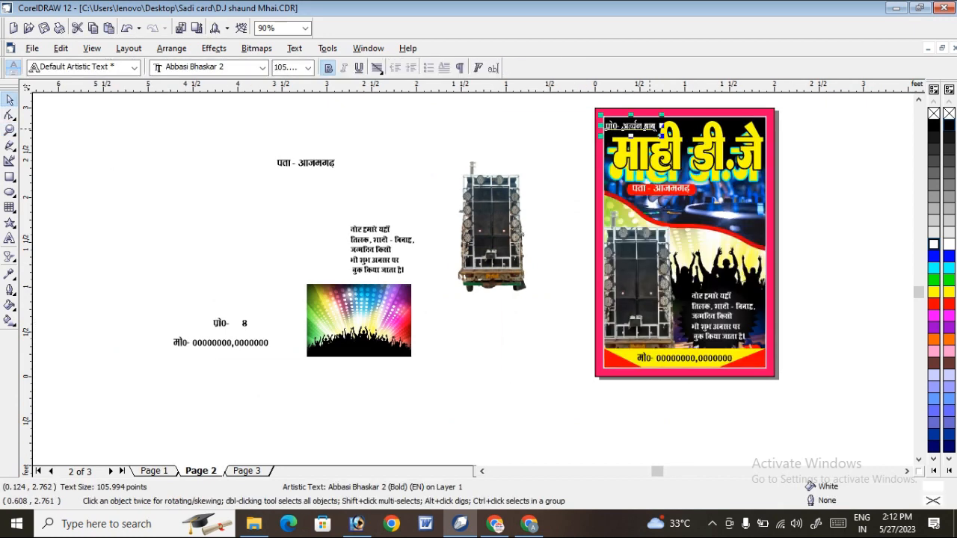
{"action": "left_click_drag", "start_coordinate": [650, 128], "coordinate": [543, 126]}
{"action": "right_click", "coordinate": [542, 125]}
{"action": "left_click", "coordinate": [934, 125]}
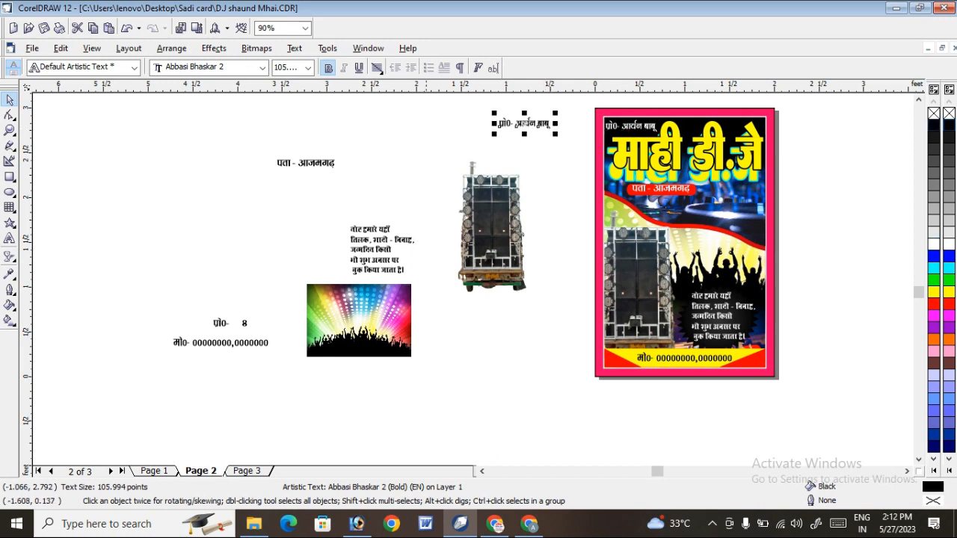
{"action": "key", "text": "Page_Down"}
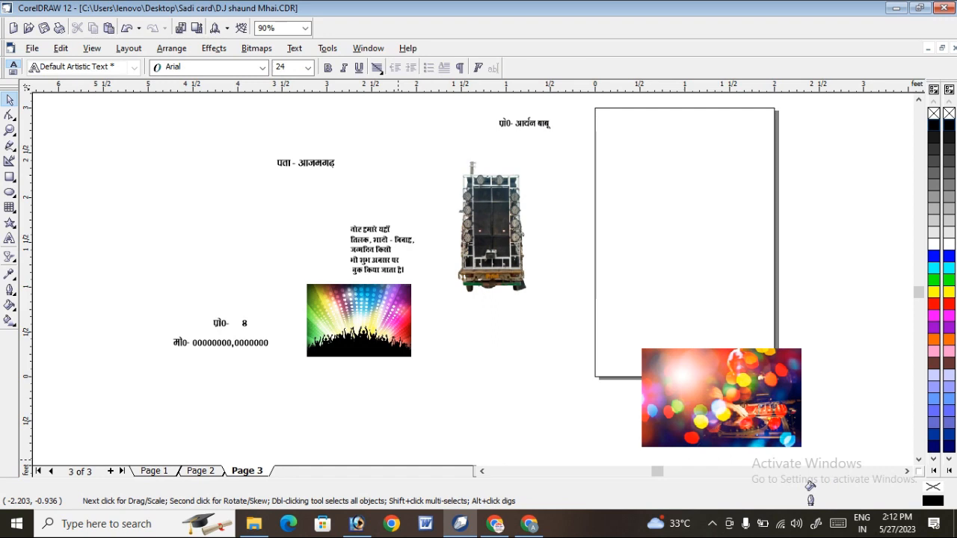
{"action": "key", "text": "Page_Up"}
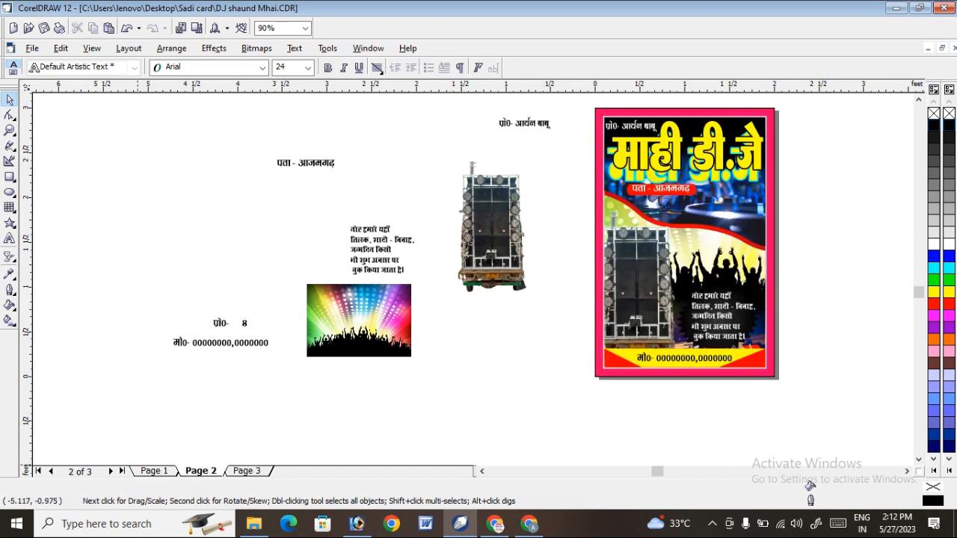
{"action": "key", "text": "Page_Up"}
Move the proprietor name line onto the black area above the headline's start and fill it yellow
{"action": "left_click", "coordinate": [520, 124]}
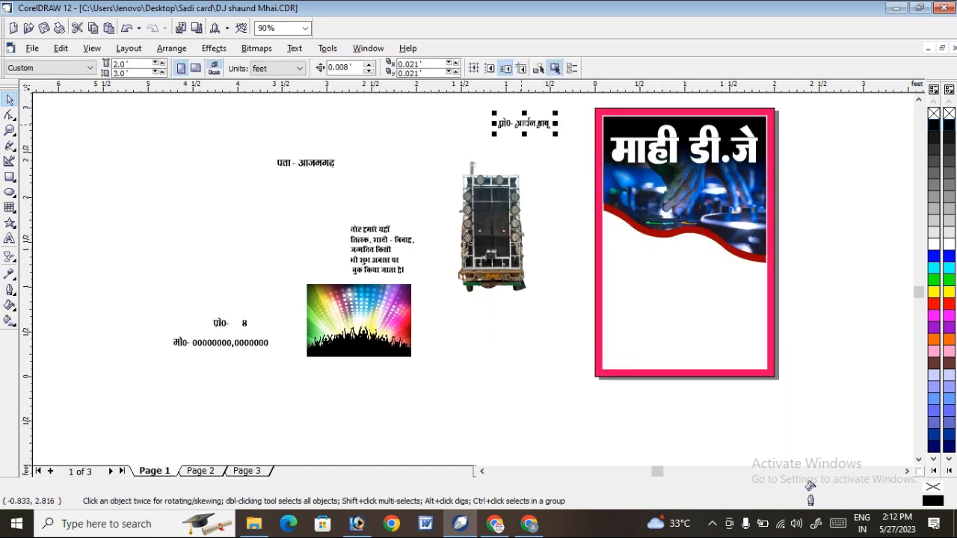
{"action": "key", "text": "z"}
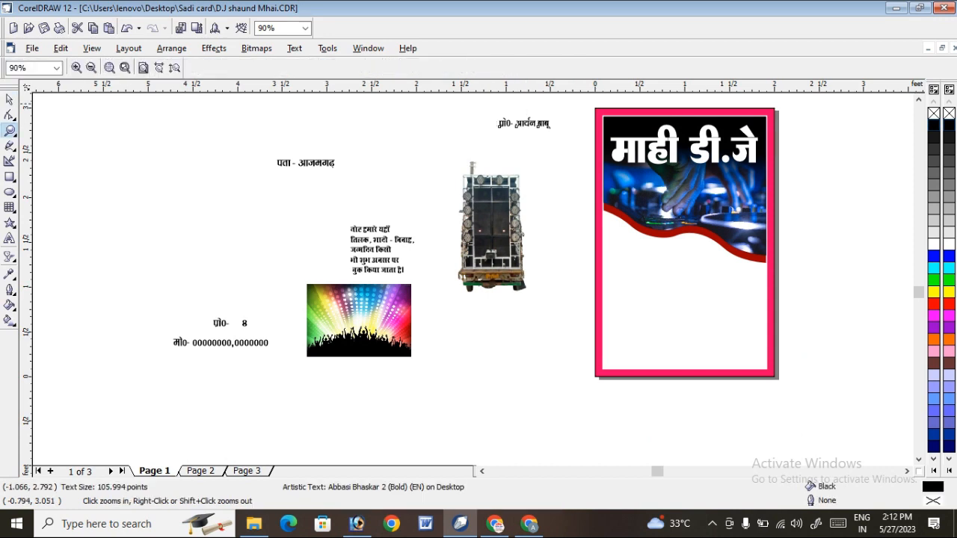
{"action": "left_click_drag", "start_coordinate": [495, 107], "coordinate": [661, 143]}
{"action": "key", "text": "space"}
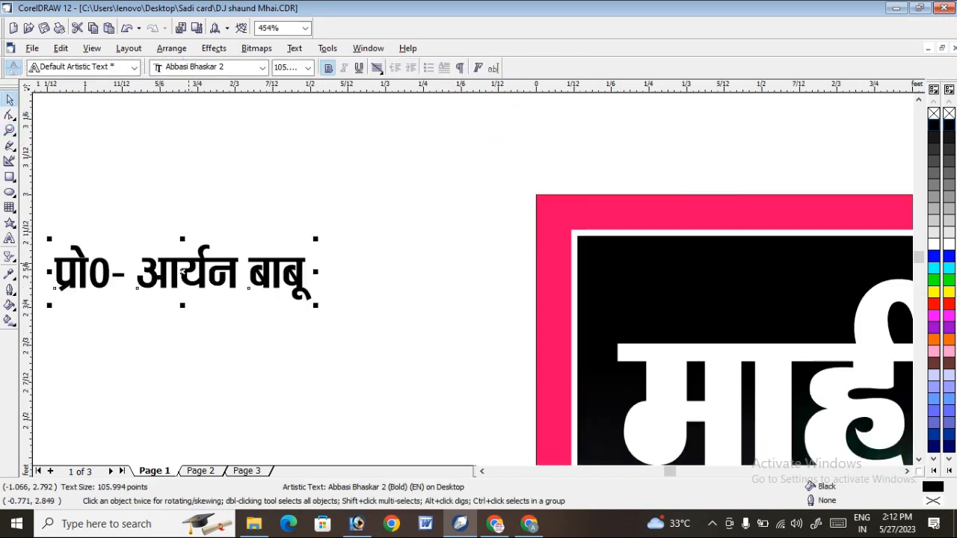
{"action": "left_click_drag", "start_coordinate": [183, 274], "coordinate": [723, 283]}
{"action": "left_click", "coordinate": [934, 245]}
{"action": "key", "text": "Escape"}
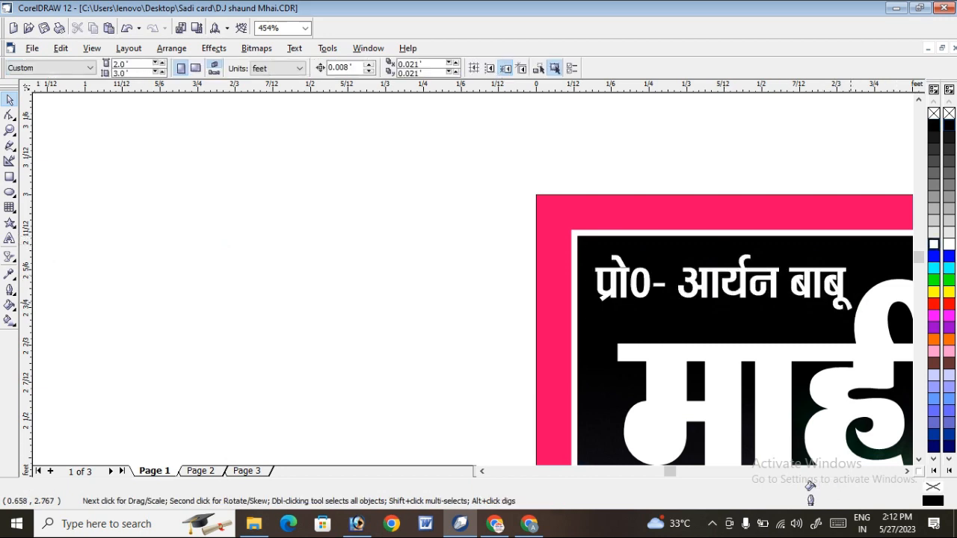
{"action": "left_click", "coordinate": [845, 287]}
{"action": "left_click", "coordinate": [933, 292]}
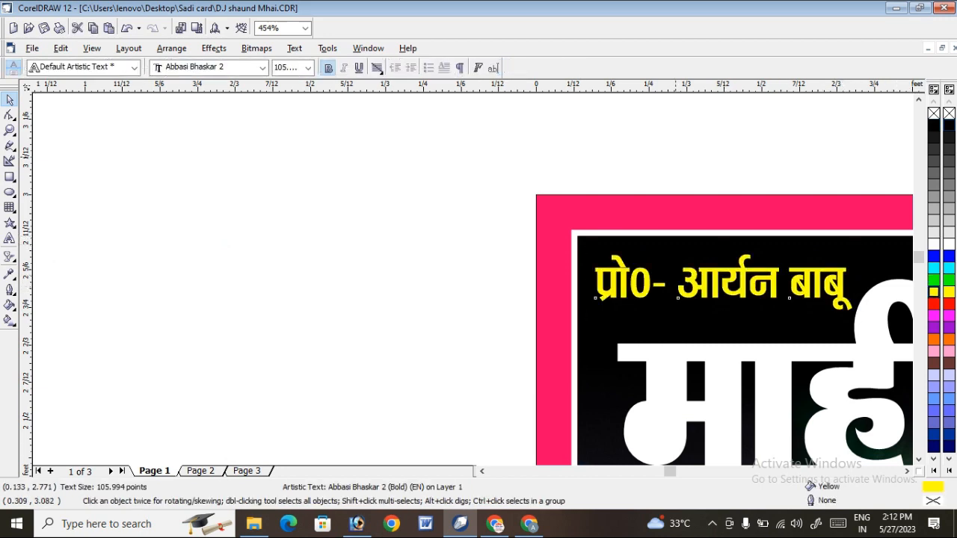
{"action": "left_click", "coordinate": [502, 135]}
Nudge the headline "माही डी.जे" down six steps to clear the proprietor name line above it
{"action": "scroll", "coordinate": [502, 135], "scroll_direction": "down", "scroll_amount": 1}
{"action": "scroll", "coordinate": [477, 130], "scroll_direction": "down", "scroll_amount": 2}
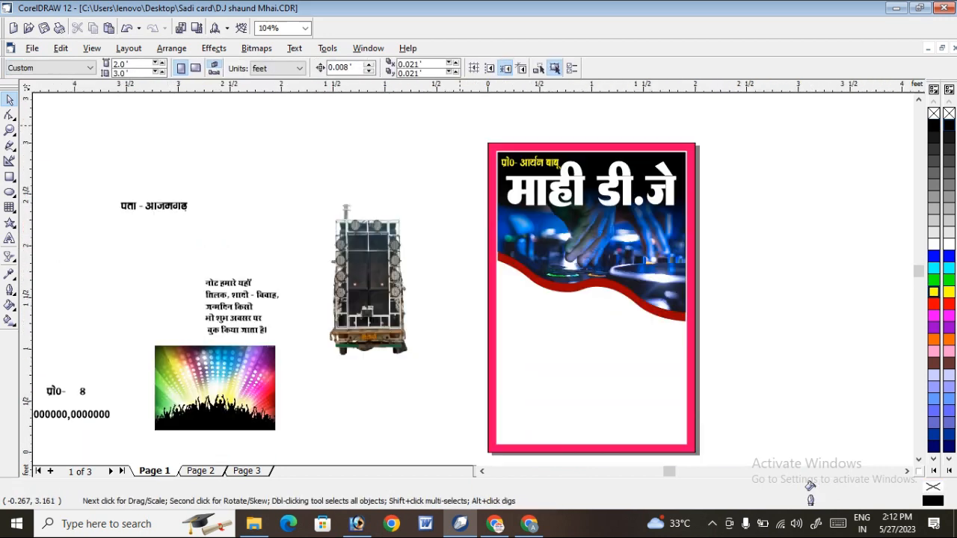
{"action": "left_click", "coordinate": [638, 182]}
{"action": "left_click", "coordinate": [630, 185]}
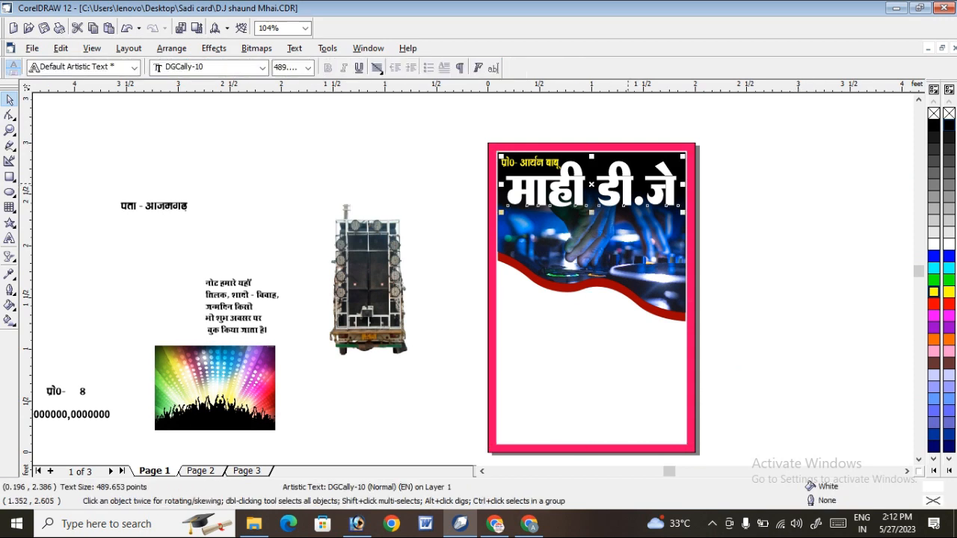
{"action": "key", "text": "Down"}
{"action": "key", "text": "Down"}
{"action": "key", "text": "Down"}
{"action": "key", "text": "Down"}
{"action": "key", "text": "Down"}
{"action": "key", "text": "Down"}
{"action": "left_click", "coordinate": [845, 186]}
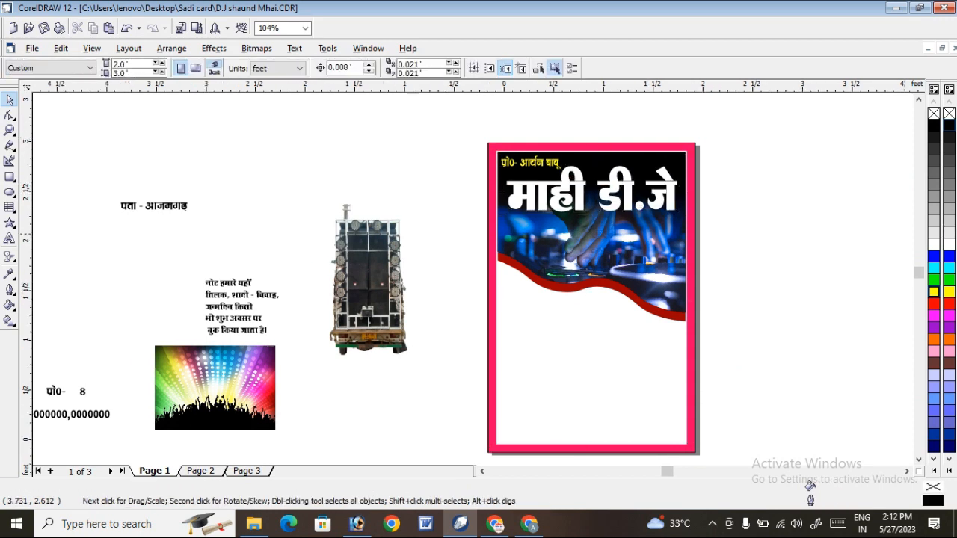
Move the mobile number text line to just below the poster's bottom edge and deselect it
{"action": "key", "text": "F4"}
{"action": "scroll", "coordinate": [840, 138], "scroll_direction": "down", "scroll_amount": 1}
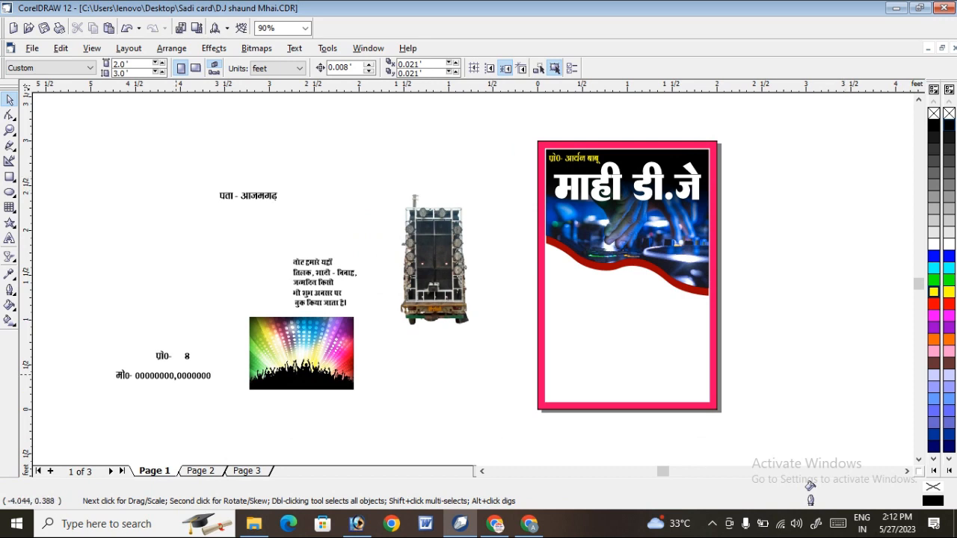
{"action": "left_click_drag", "start_coordinate": [180, 376], "coordinate": [652, 423]}
{"action": "left_click", "coordinate": [403, 408]}
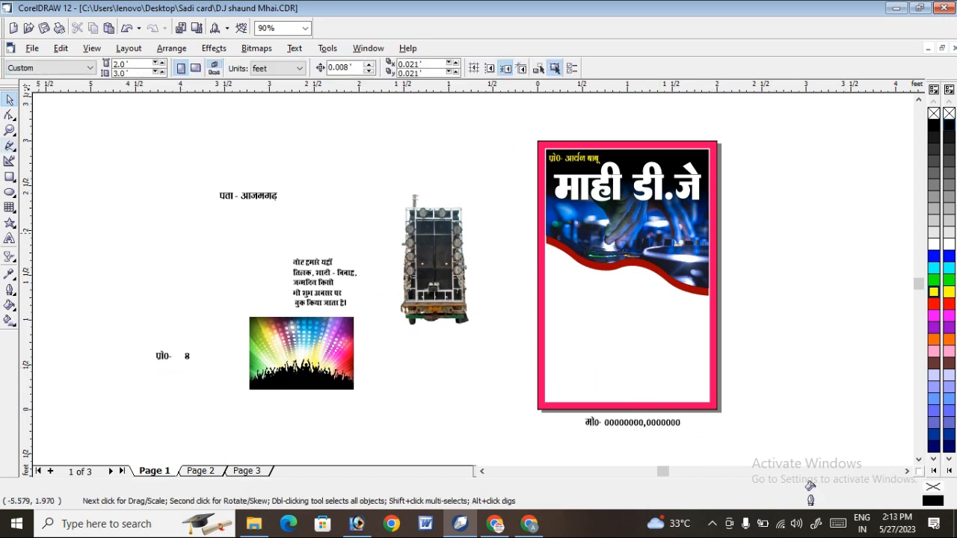
Draw a rectangle about 1.34 by 0.27 ft in the frame's inner bottom-left corner
{"action": "left_click", "coordinate": [10, 131]}
{"action": "left_click_drag", "start_coordinate": [551, 354], "coordinate": [747, 428]}
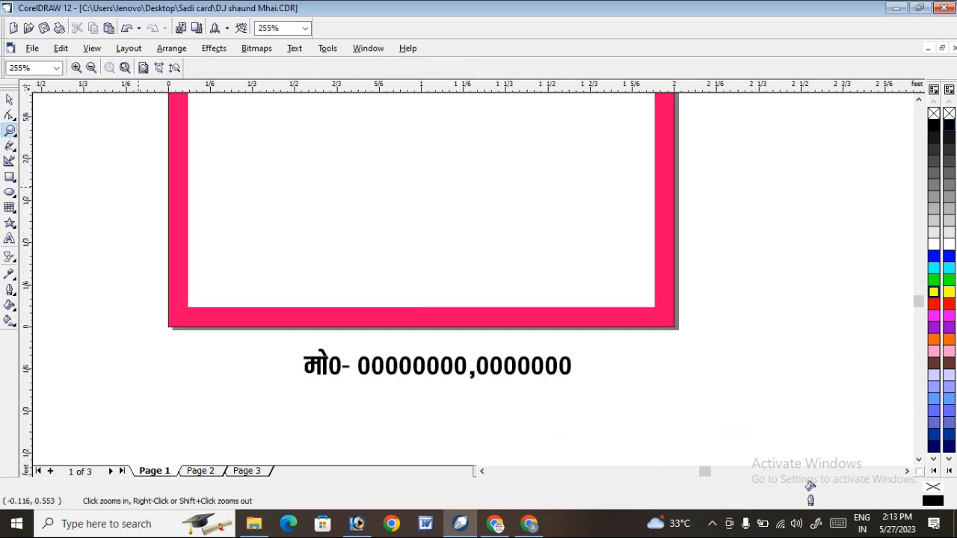
{"action": "left_click_drag", "start_coordinate": [139, 188], "coordinate": [648, 327]}
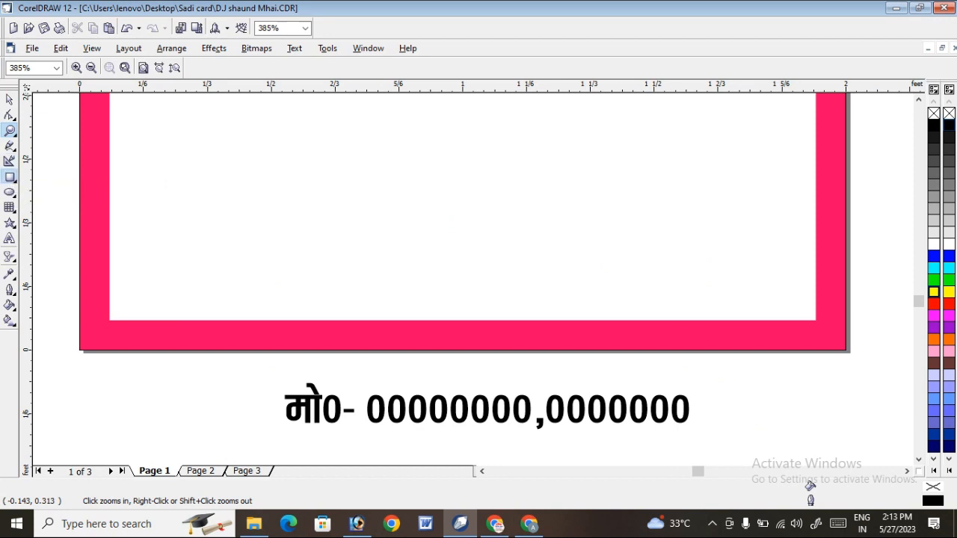
{"action": "left_click", "coordinate": [10, 177]}
{"action": "left_click_drag", "start_coordinate": [108, 217], "coordinate": [621, 319]}
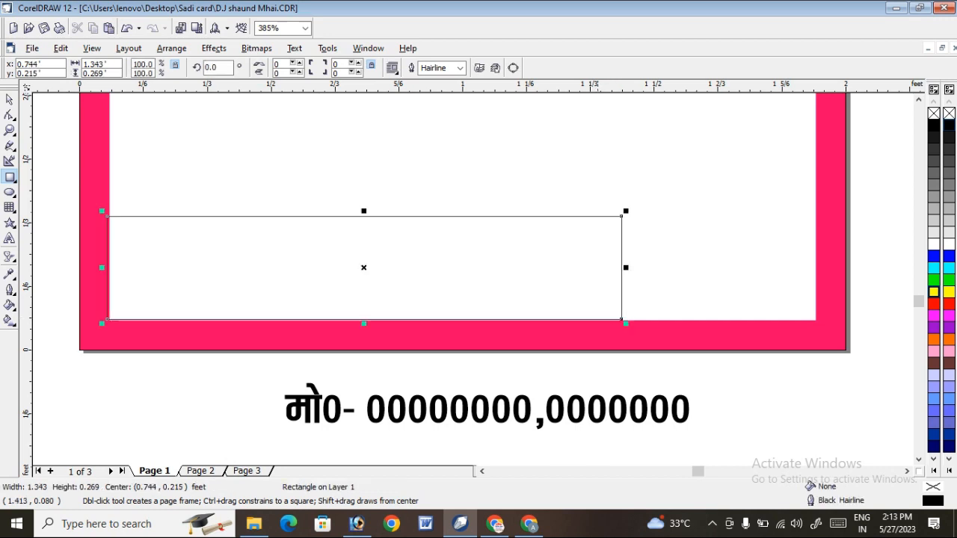
Skew the new rectangle's upper edge toward the left into a parallelogram, leaving its base in place
{"action": "left_click", "coordinate": [8, 99]}
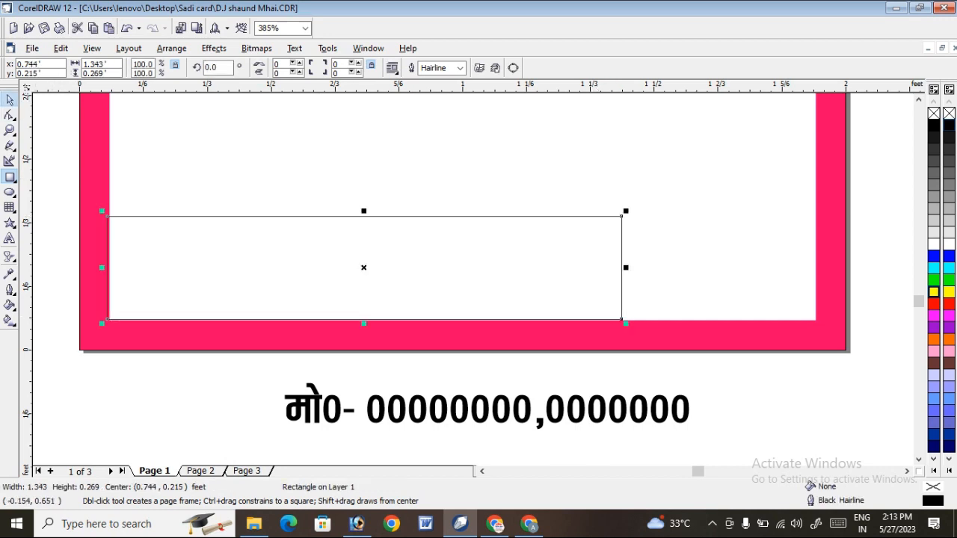
{"action": "left_click", "coordinate": [363, 267]}
{"action": "left_click_drag", "start_coordinate": [363, 213], "coordinate": [278, 215]}
{"action": "left_click", "coordinate": [482, 471]}
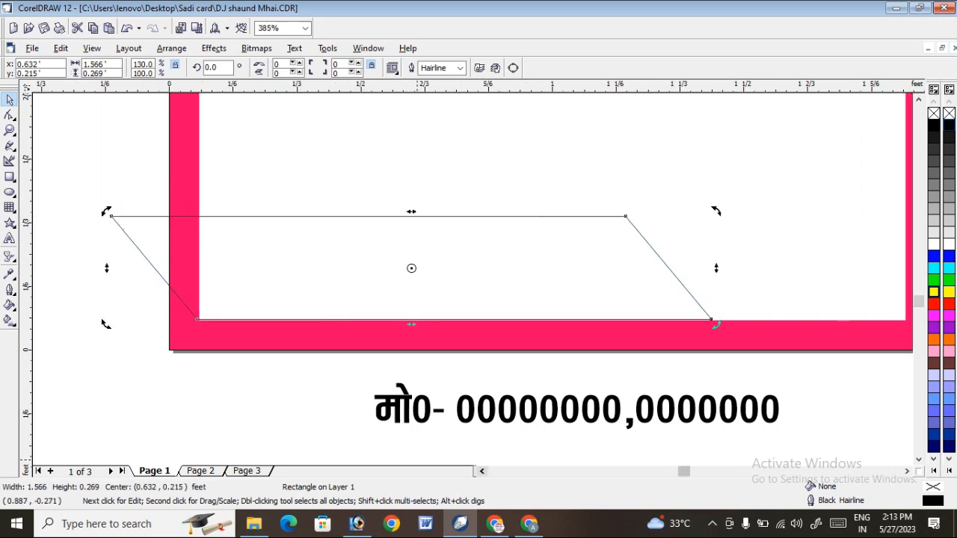
{"action": "left_click_drag", "start_coordinate": [412, 213], "coordinate": [400, 215]}
{"action": "left_click", "coordinate": [100, 309]}
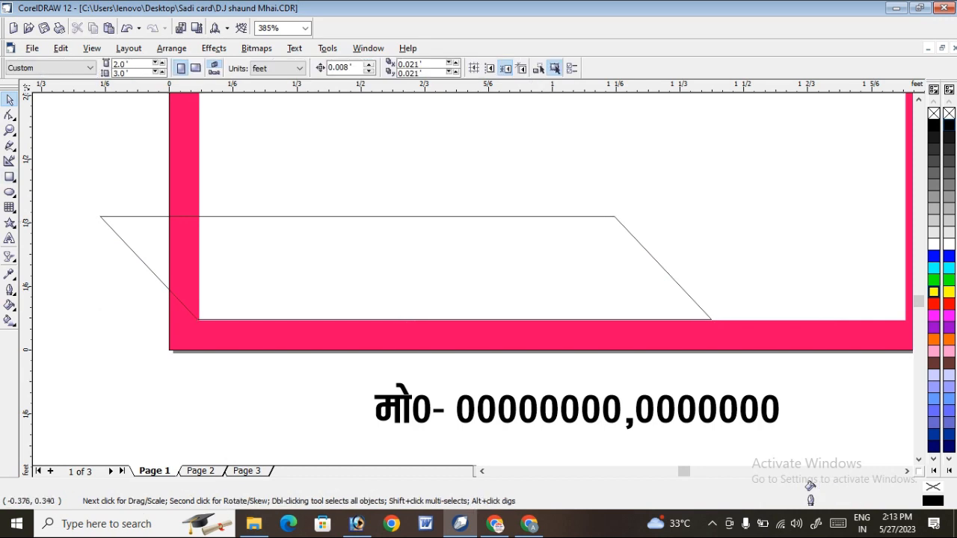
Draw a cutting rectangle about 0.3 by 0.4 ft over the parallelogram's slanted left end, up to the frame's inner edge
{"action": "left_click", "coordinate": [10, 178]}
{"action": "left_click_drag", "start_coordinate": [87, 178], "coordinate": [199, 328]}
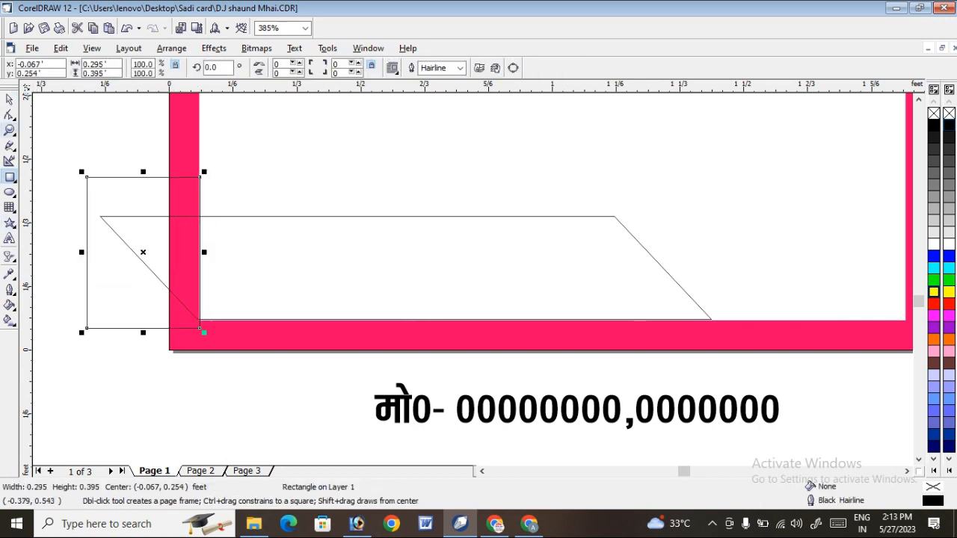
{"action": "left_click", "coordinate": [10, 100]}
Trim the parallelogram's left end with the cutting rectangle, move the trimmed shape aside and delete the cutter
{"action": "left_click", "coordinate": [319, 243], "text": "shift"}
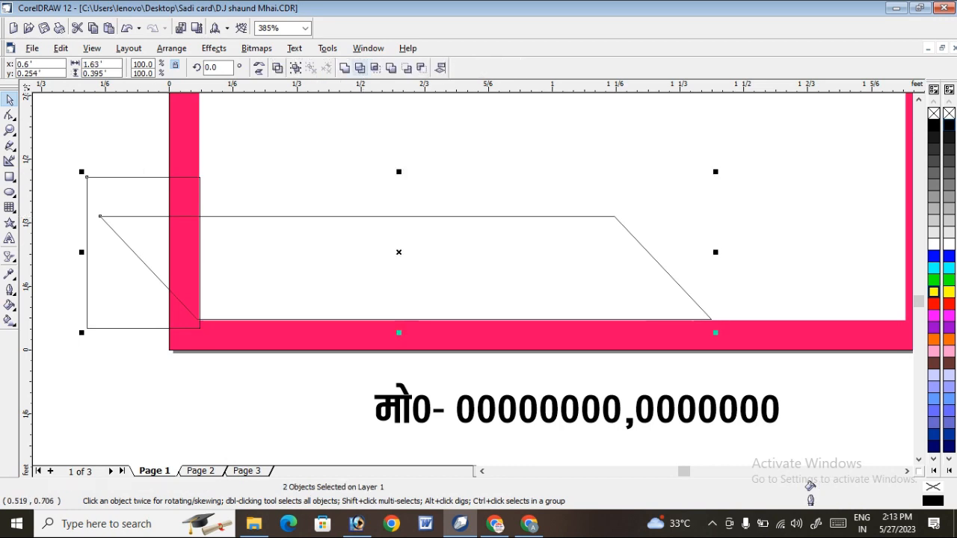
{"action": "left_click", "coordinate": [360, 68]}
{"action": "left_click", "coordinate": [315, 333]}
{"action": "left_click_drag", "start_coordinate": [363, 263], "coordinate": [463, 252]}
{"action": "left_click", "coordinate": [126, 225]}
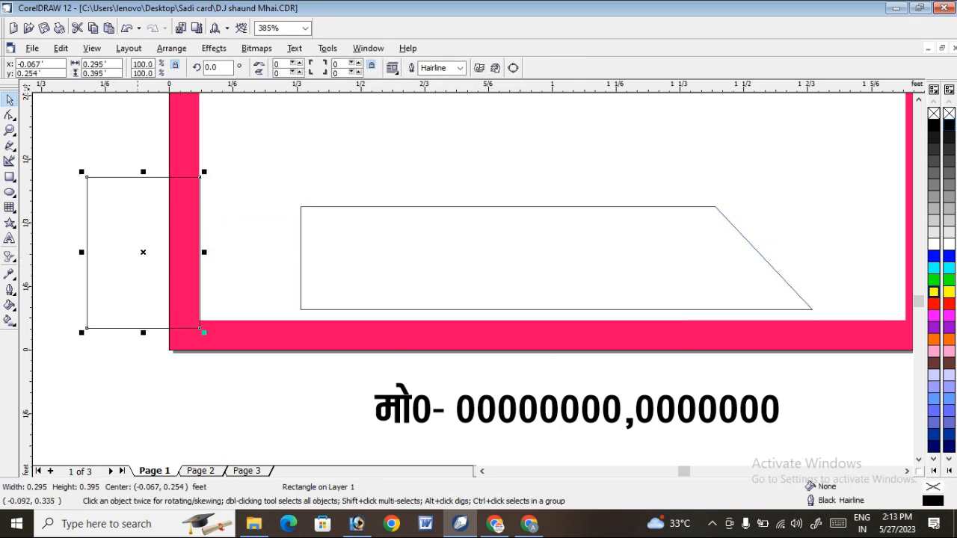
{"action": "key", "text": "Delete"}
Duplicate the trimmed shape below right of the poster and skew the one inside the frame leftward to about 1.72 ft wide
{"action": "left_click_drag", "start_coordinate": [525, 260], "coordinate": [579, 258]}
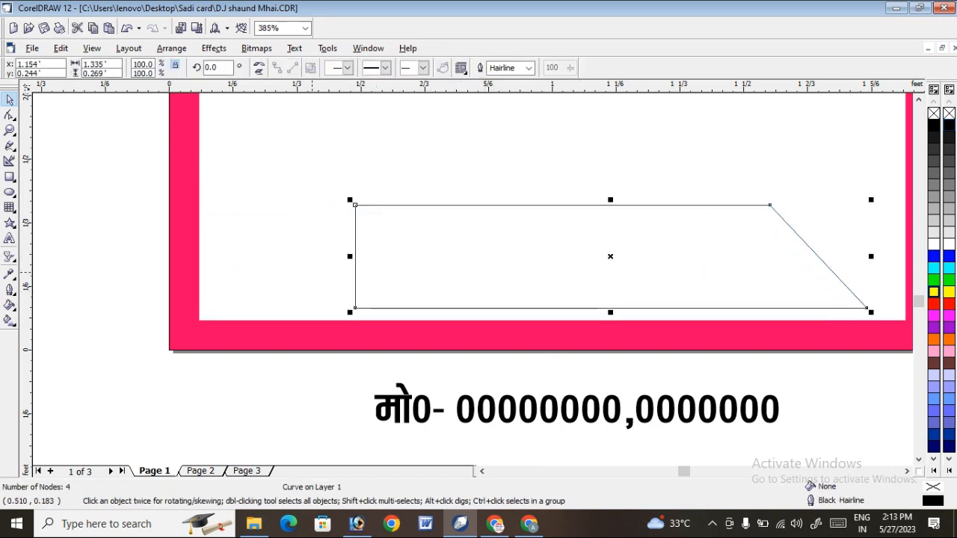
{"action": "scroll", "coordinate": [262, 265], "scroll_direction": "down", "scroll_amount": 2}
{"action": "left_click", "coordinate": [709, 292]}
{"action": "left_click", "coordinate": [532, 299]}
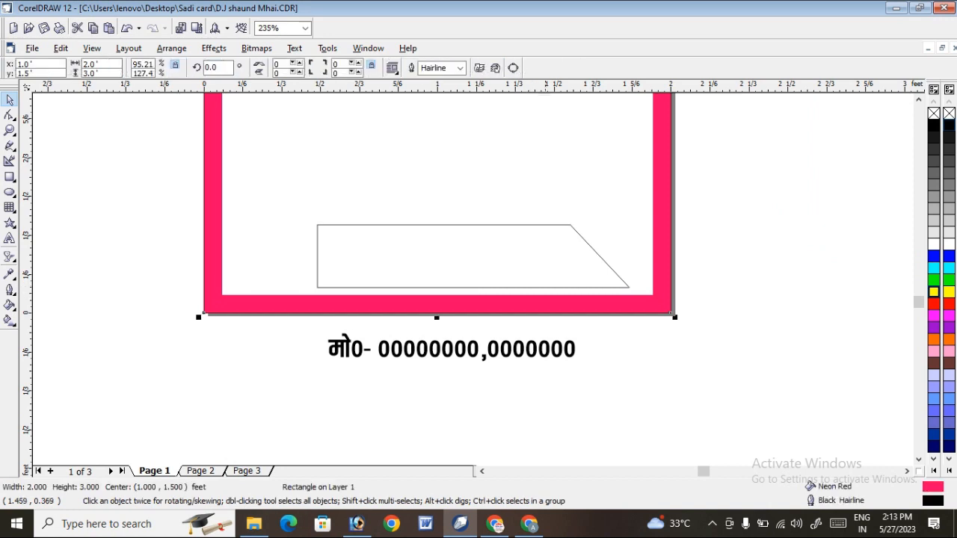
{"action": "left_click", "coordinate": [524, 294]}
{"action": "left_click", "coordinate": [514, 270]}
{"action": "left_click_drag", "start_coordinate": [477, 225], "coordinate": [383, 222]}
{"action": "right_click", "coordinate": [482, 249]}
{"action": "left_click", "coordinate": [482, 249]}
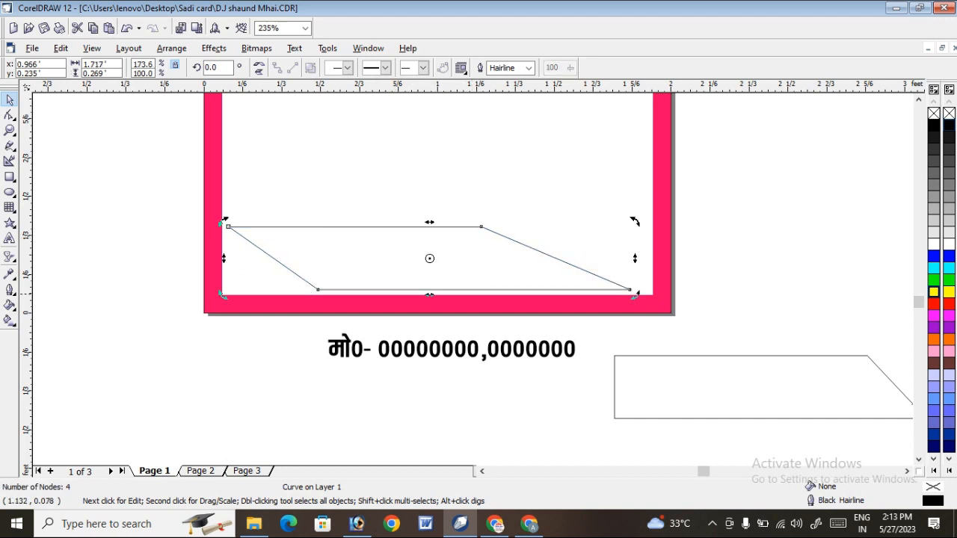
Place a vertical guideline at the page centre, 1.0 ft, and stretch the slanted shape across the frame's inner width, about 1.83 ft
{"action": "left_click", "coordinate": [461, 307]}
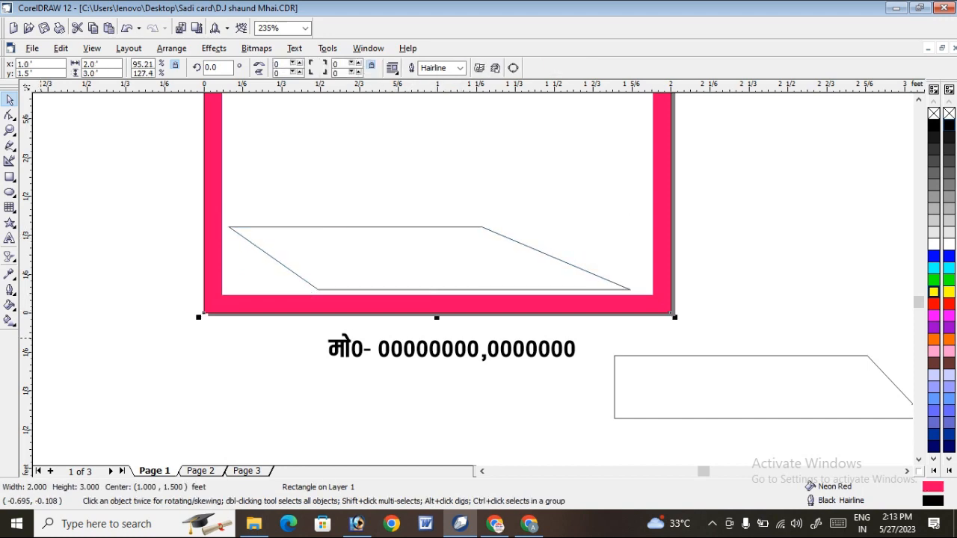
{"action": "left_click", "coordinate": [438, 298]}
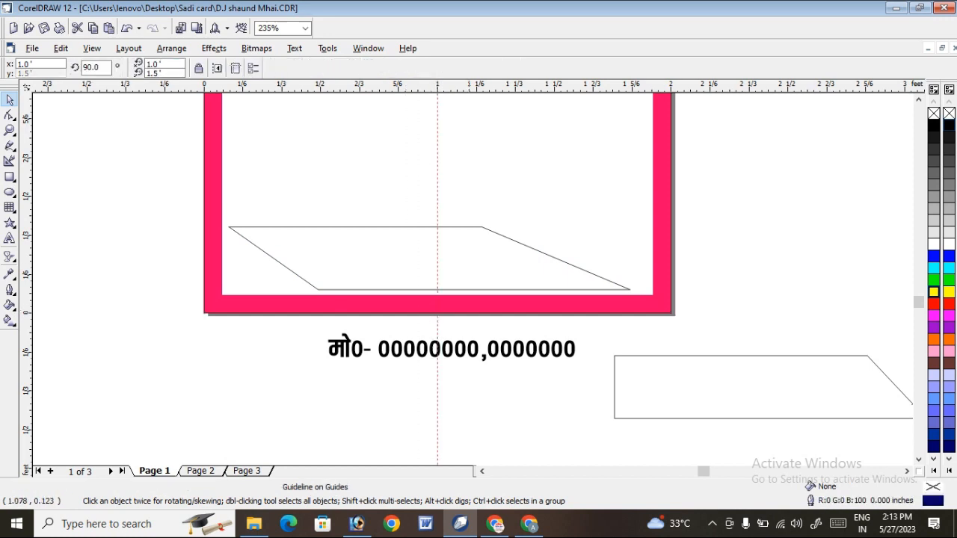
{"action": "left_click", "coordinate": [481, 260]}
{"action": "mouse_move", "coordinate": [480, 263]}
{"action": "left_mouse_down"}
{"action": "mouse_move", "coordinate": [491, 263]}
{"action": "mouse_move", "coordinate": [473, 267]}
{"action": "left_mouse_up"}
{"action": "left_click_drag", "start_coordinate": [628, 262], "coordinate": [654, 262]}
{"action": "left_click", "coordinate": [724, 247]}
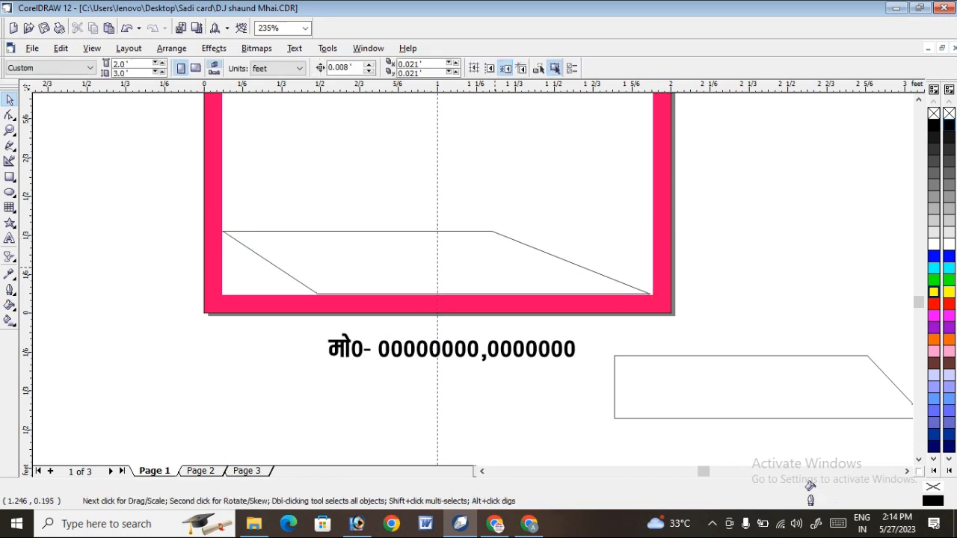
Try to overlay a horizontally mirrored duplicate on the slanted shape across the poster's bottom strip
{"action": "left_click", "coordinate": [489, 267]}
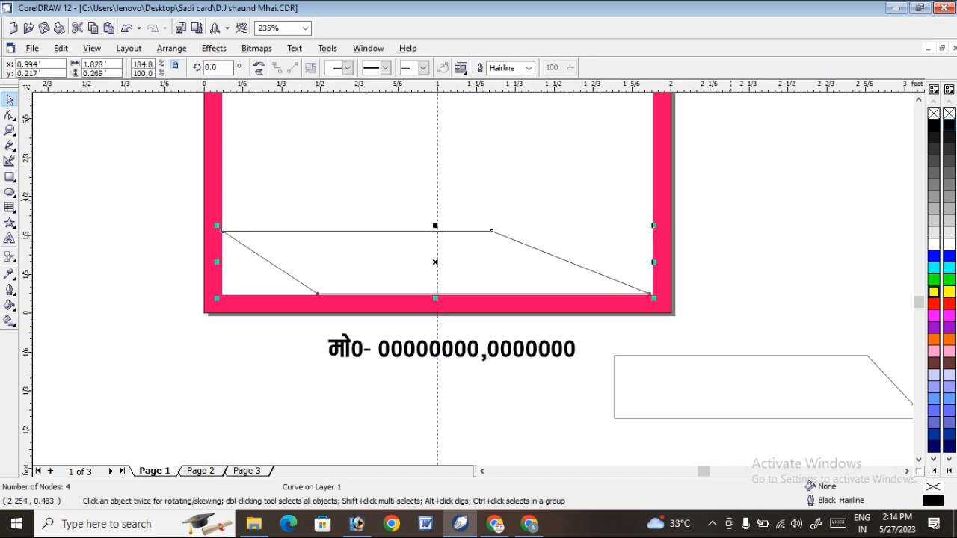
{"action": "left_click", "coordinate": [730, 200]}
{"action": "left_click", "coordinate": [482, 261]}
{"action": "left_click_drag", "start_coordinate": [482, 259], "coordinate": [528, 259]}
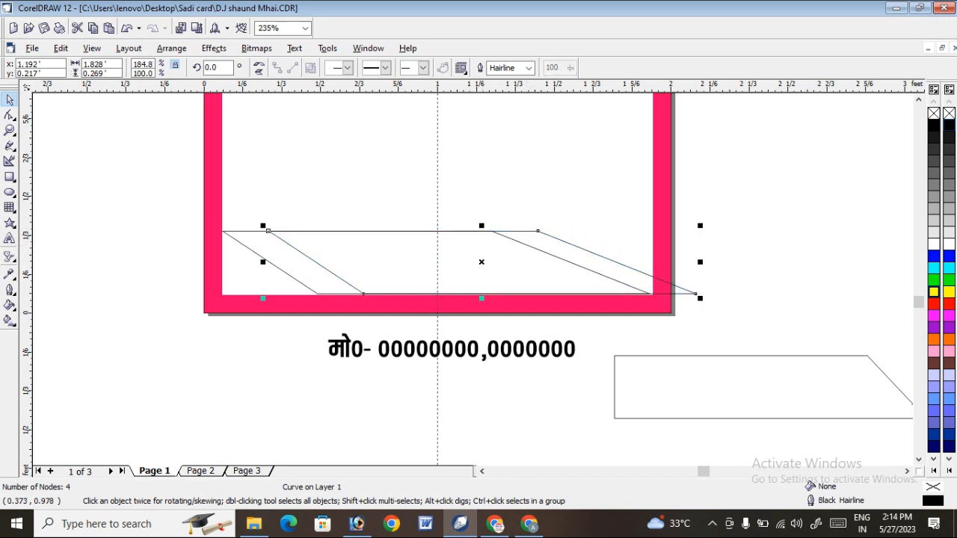
{"action": "left_click", "coordinate": [259, 64]}
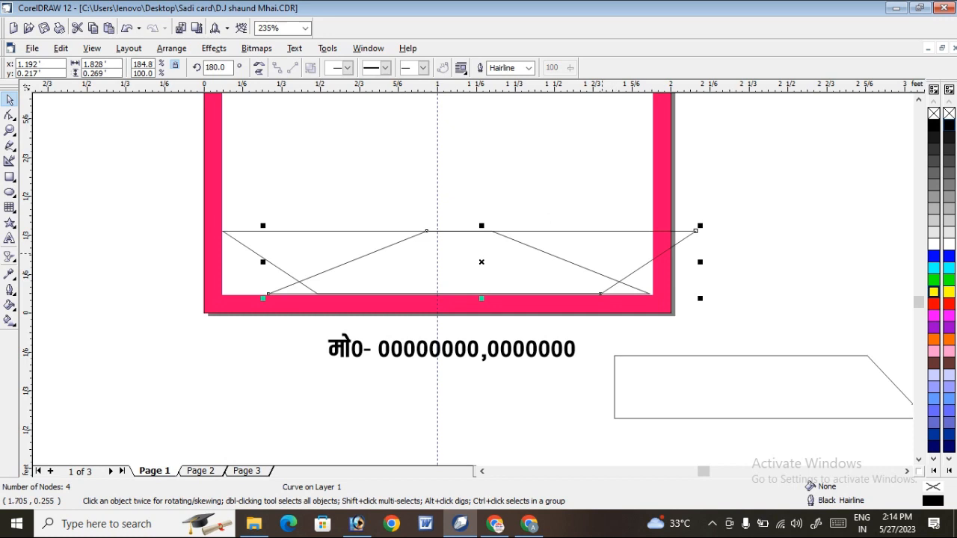
{"action": "left_click_drag", "start_coordinate": [599, 253], "coordinate": [557, 253]}
{"action": "left_click", "coordinate": [706, 243]}
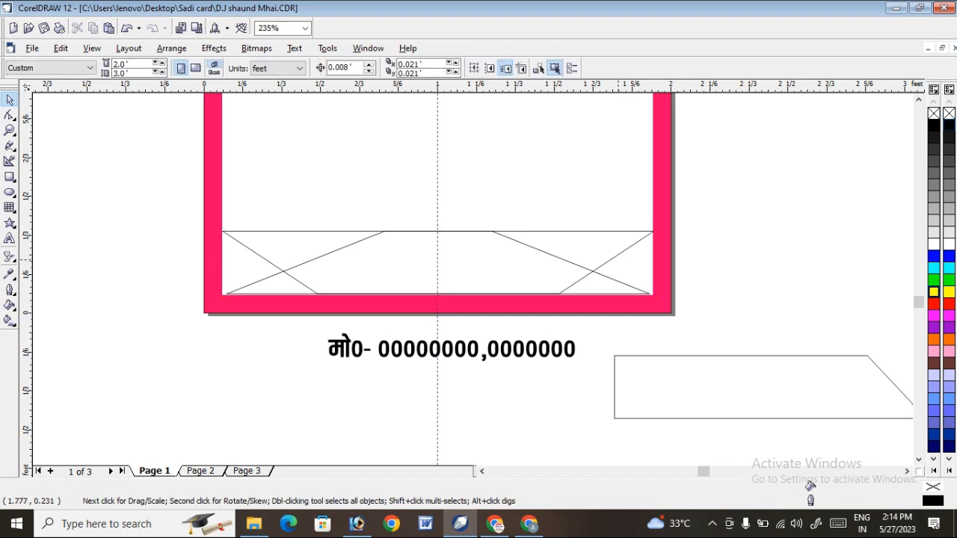
{"action": "left_click", "coordinate": [624, 248]}
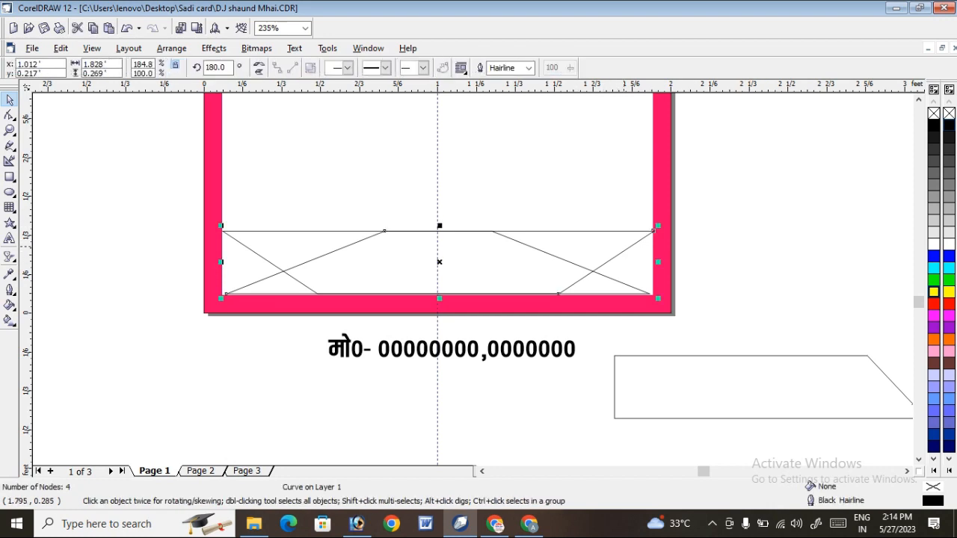
{"action": "key", "text": "Delete"}
{"action": "left_click", "coordinate": [525, 252]}
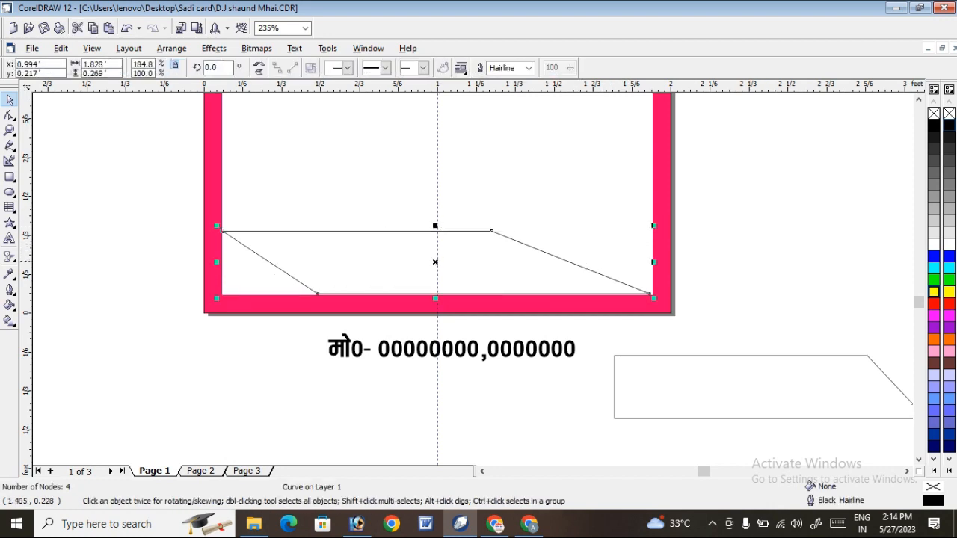
Delete the slanted shape and the spare trimmed shape, leaving the poster's bottom area clear
{"action": "key", "text": "Delete"}
{"action": "left_click", "coordinate": [710, 372]}
{"action": "left_click_drag", "start_coordinate": [765, 404], "coordinate": [373, 278]}
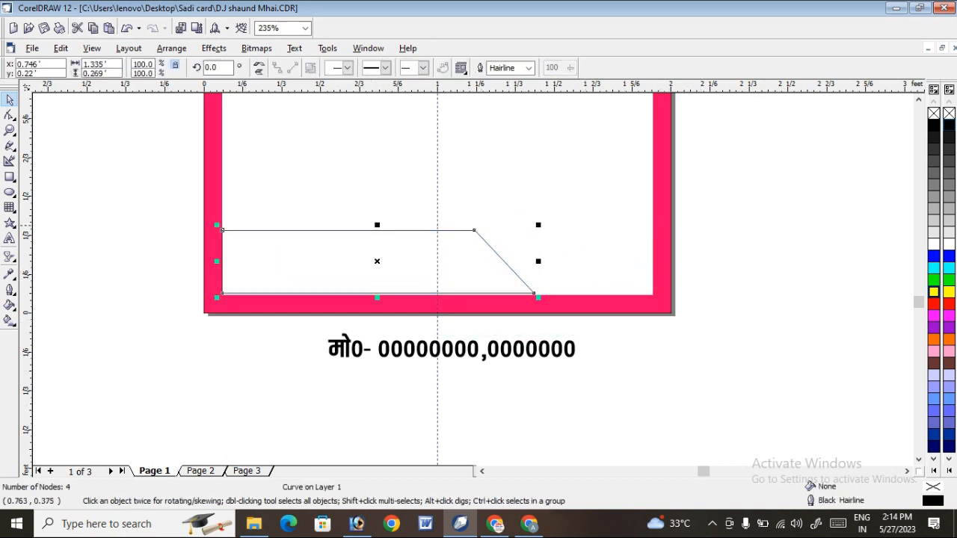
{"action": "left_click_drag", "start_coordinate": [376, 224], "coordinate": [377, 239]}
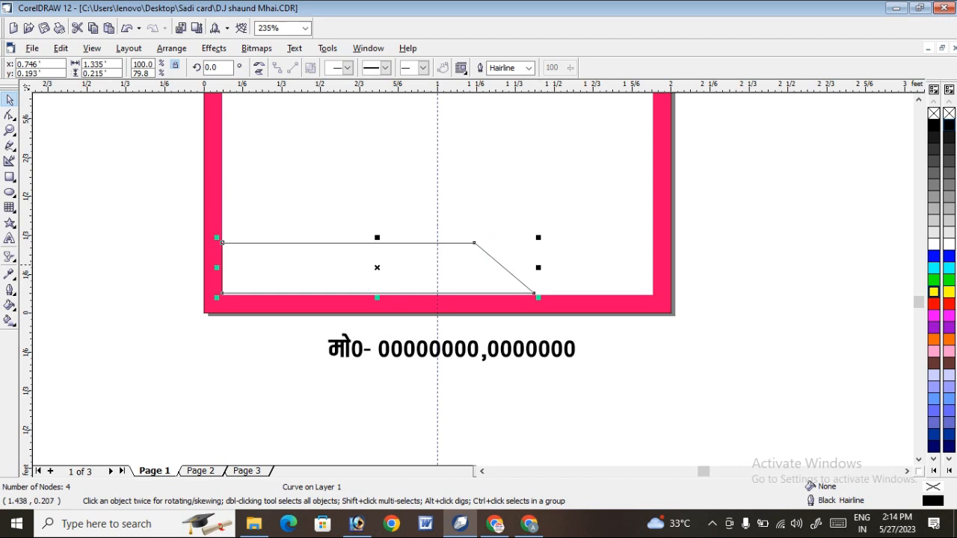
{"action": "key", "text": "Delete"}
Draw a rectangle about 1.82 by 0.26 ft along the frame's inner bottom edge, fill it yellow and remove its outline
{"action": "key", "text": "F6"}
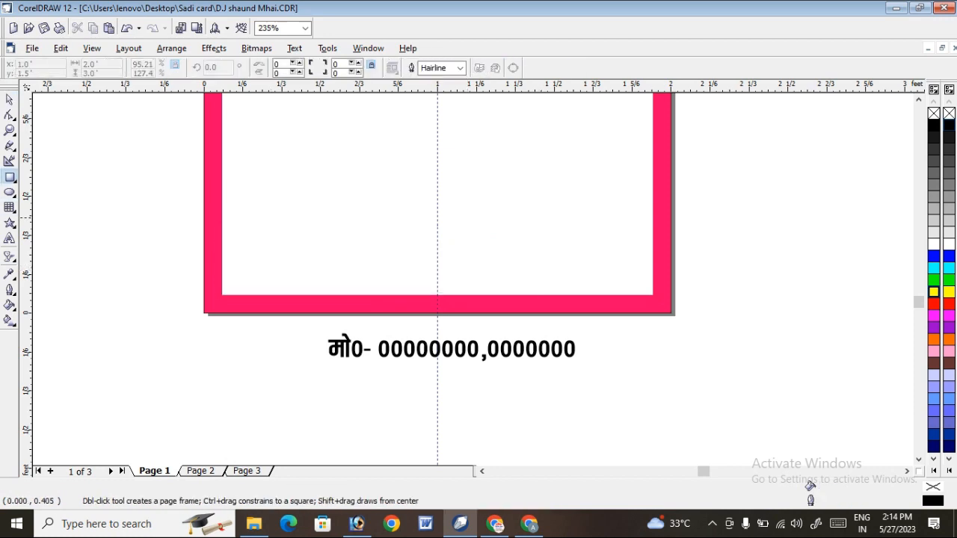
{"action": "mouse_move", "coordinate": [225, 232]}
{"action": "left_mouse_down"}
{"action": "mouse_move", "coordinate": [310, 260]}
{"action": "mouse_move", "coordinate": [628, 267]}
{"action": "mouse_move", "coordinate": [649, 293]}
{"action": "left_mouse_up"}
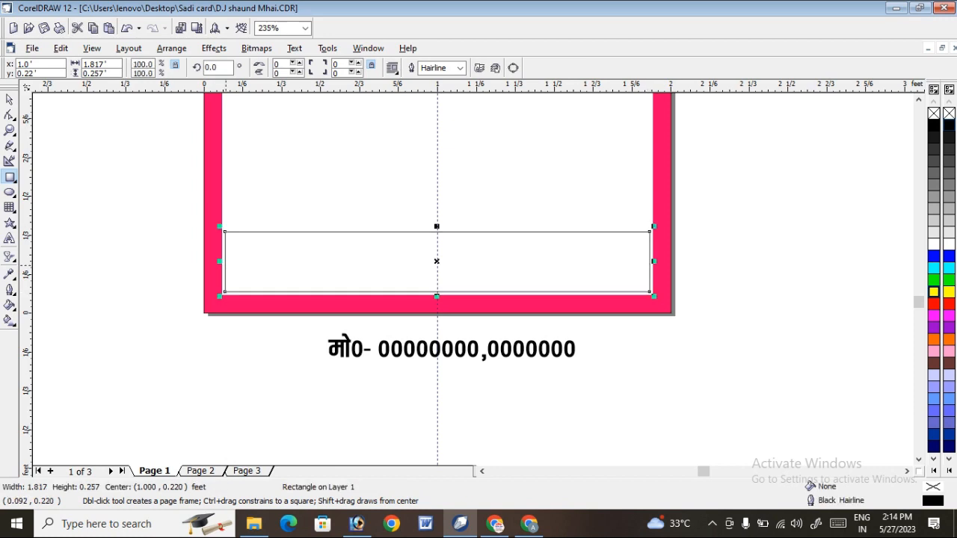
{"action": "left_click_drag", "start_coordinate": [219, 261], "coordinate": [220, 261]}
{"action": "key", "text": "space"}
{"action": "left_click", "coordinate": [933, 291]}
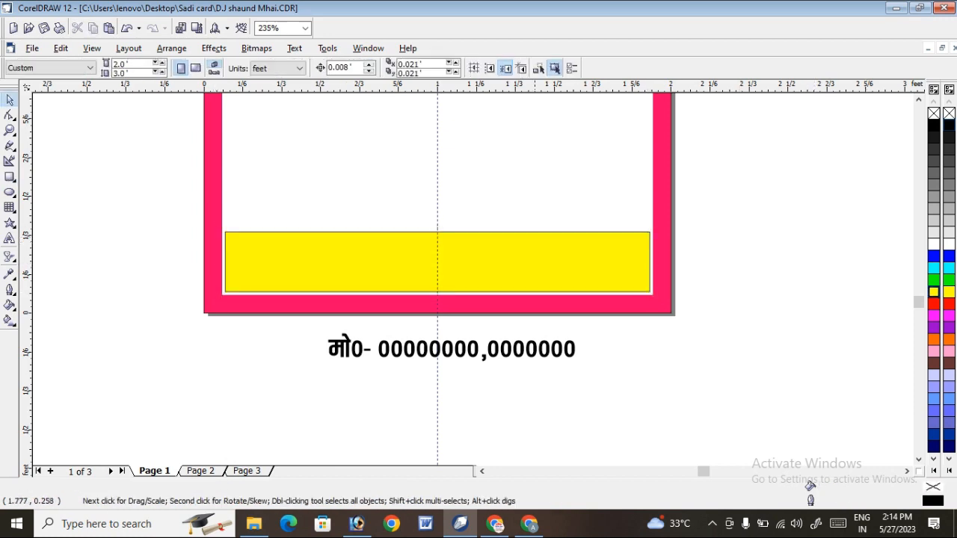
{"action": "right_click", "coordinate": [933, 113]}
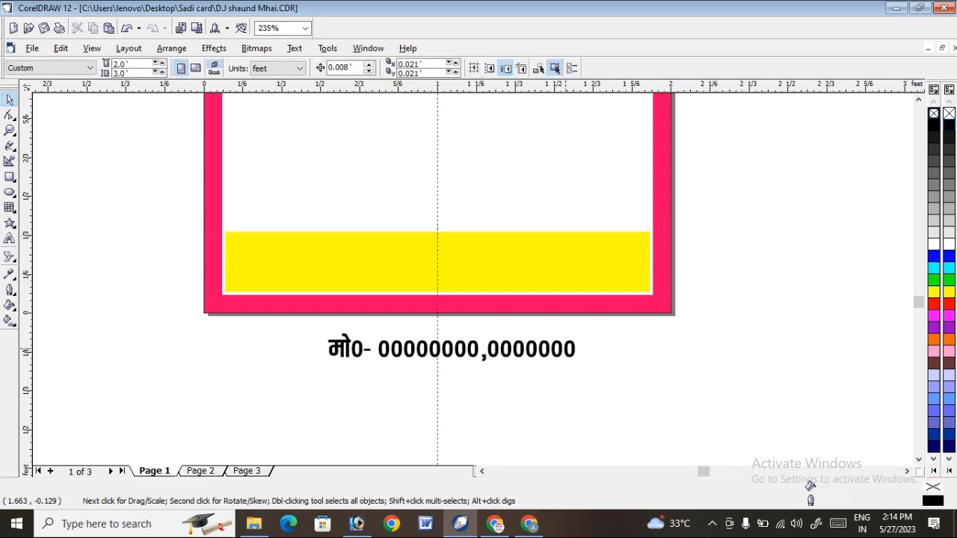
Move the mobile number text onto the yellow strip, enlarge it to about 169 points and centre it there
{"action": "left_click", "coordinate": [520, 349]}
{"action": "left_click_drag", "start_coordinate": [451, 348], "coordinate": [412, 260]}
{"action": "left_click_drag", "start_coordinate": [541, 278], "coordinate": [655, 293]}
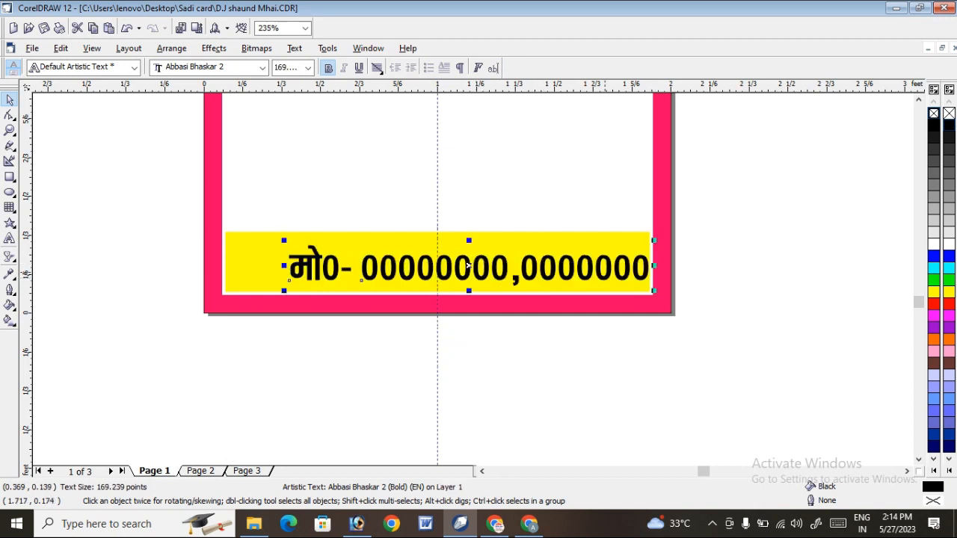
{"action": "left_click_drag", "start_coordinate": [604, 269], "coordinate": [583, 272]}
{"action": "left_click", "coordinate": [763, 221]}
Reduce the height of the yellow strip and its mobile number text together, keeping their bottom edge in place
{"action": "scroll", "coordinate": [761, 219], "scroll_direction": "down", "scroll_amount": 4}
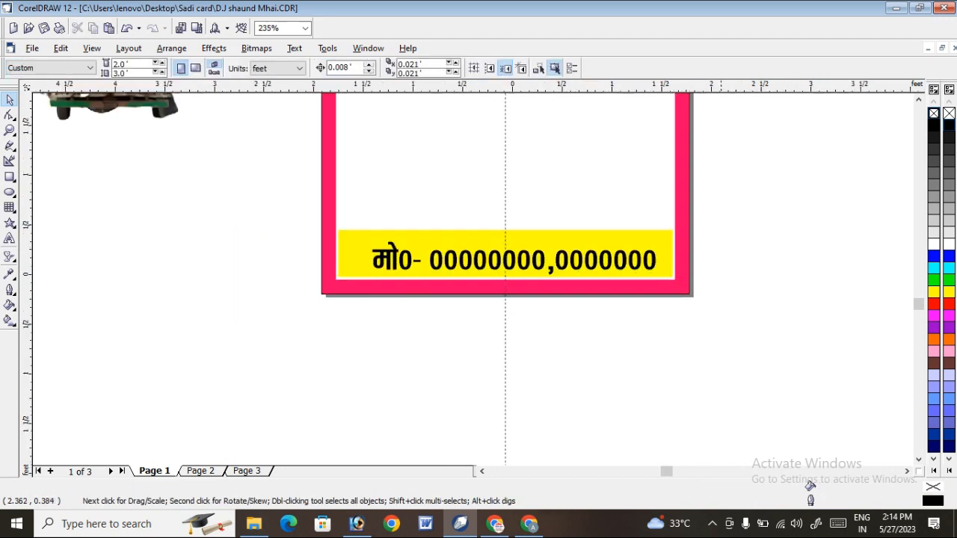
{"action": "scroll", "coordinate": [658, 343], "scroll_direction": "down", "scroll_amount": 1}
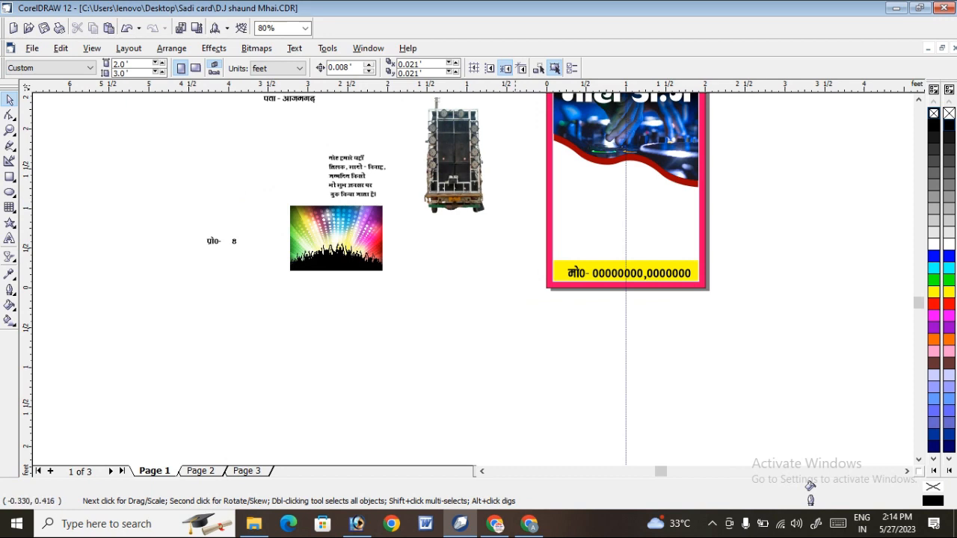
{"action": "left_click_drag", "start_coordinate": [520, 254], "coordinate": [783, 304]}
{"action": "mouse_move", "coordinate": [625, 255]}
{"action": "left_mouse_down"}
{"action": "mouse_move", "coordinate": [624, 270]}
{"action": "mouse_move", "coordinate": [630, 261]}
{"action": "left_mouse_up"}
{"action": "left_click", "coordinate": [764, 256]}
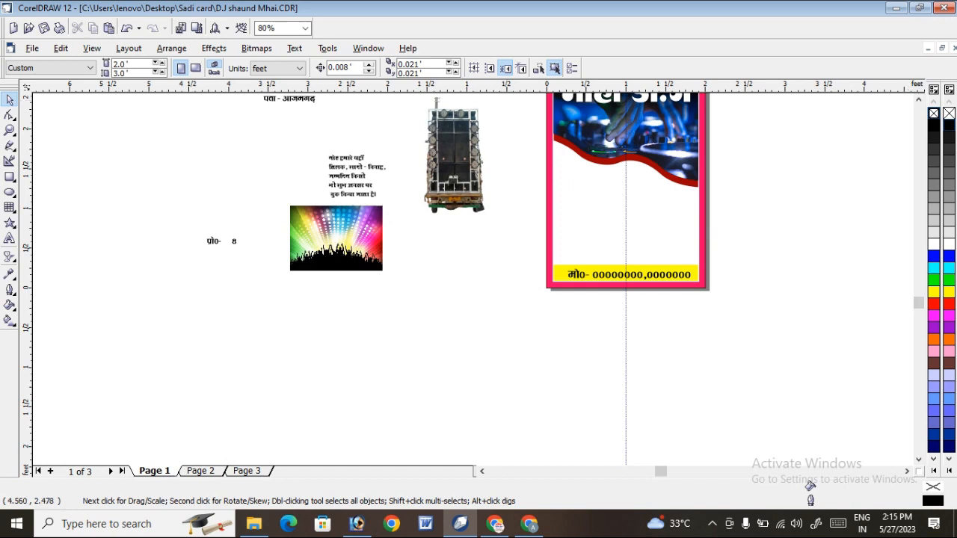
Place the colourful crowd picture inside the poster's inner rectangle as PowerClip content
{"action": "left_click", "coordinate": [919, 100]}
{"action": "left_click", "coordinate": [919, 100]}
{"action": "left_click", "coordinate": [357, 307]}
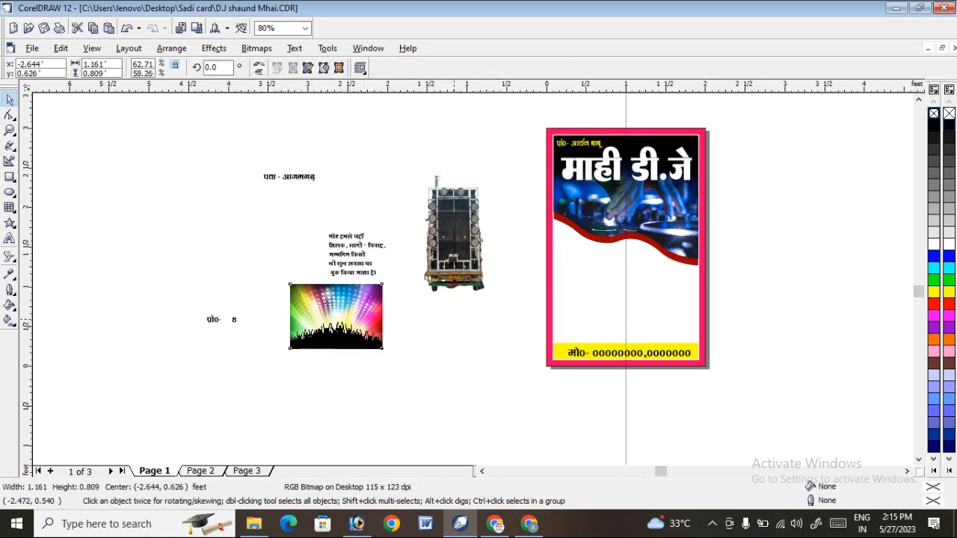
{"action": "left_click_drag", "start_coordinate": [358, 308], "coordinate": [459, 297]}
{"action": "left_click", "coordinate": [214, 47]}
{"action": "mouse_move", "coordinate": [239, 220]}
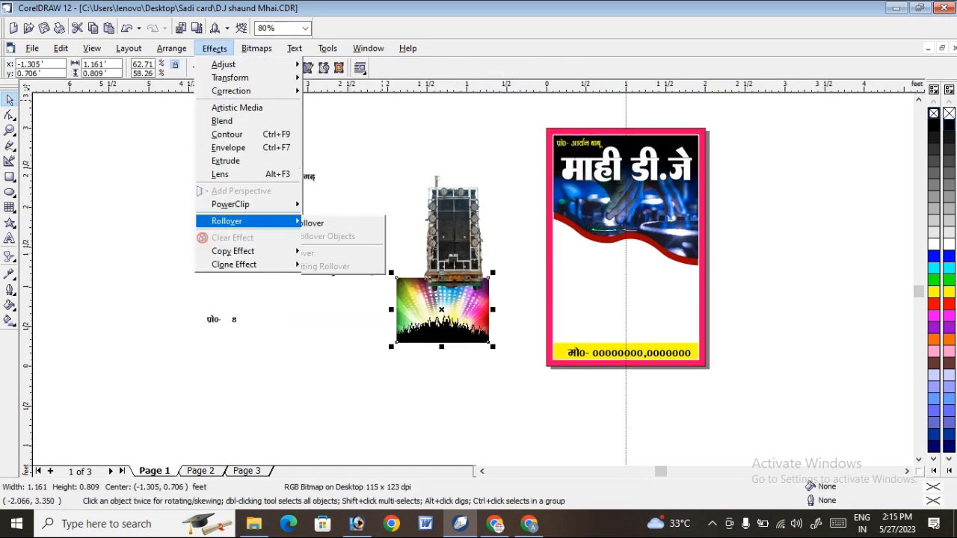
{"action": "left_click", "coordinate": [344, 204]}
{"action": "left_click", "coordinate": [579, 225]}
Edit the frame's PowerClip contents, moving the crowd picture below the red wave and enlarging it
{"action": "right_click", "coordinate": [579, 223]}
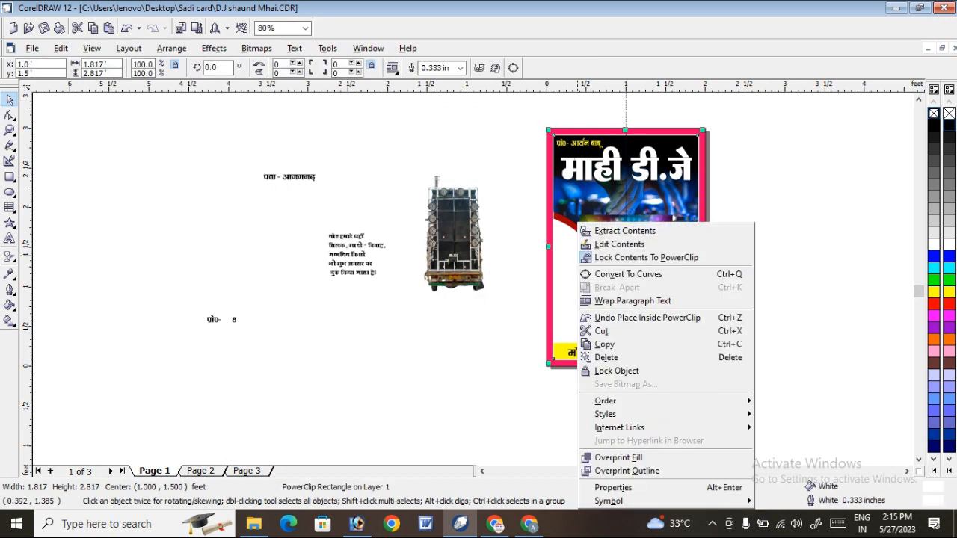
{"action": "left_click", "coordinate": [624, 245]}
{"action": "left_click_drag", "start_coordinate": [643, 250], "coordinate": [647, 297]}
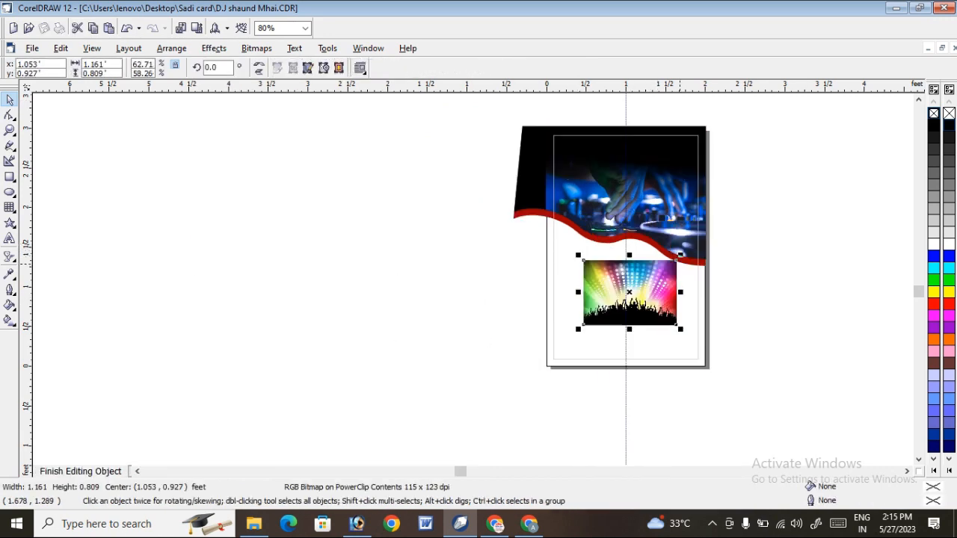
{"action": "left_click_drag", "start_coordinate": [681, 256], "coordinate": [757, 202]}
{"action": "left_click", "coordinate": [429, 215]}
Shift the crowd picture across the page, enlarge it to about 2.36 by 1.65 ft and send it behind the wave
{"action": "left_click", "coordinate": [10, 130]}
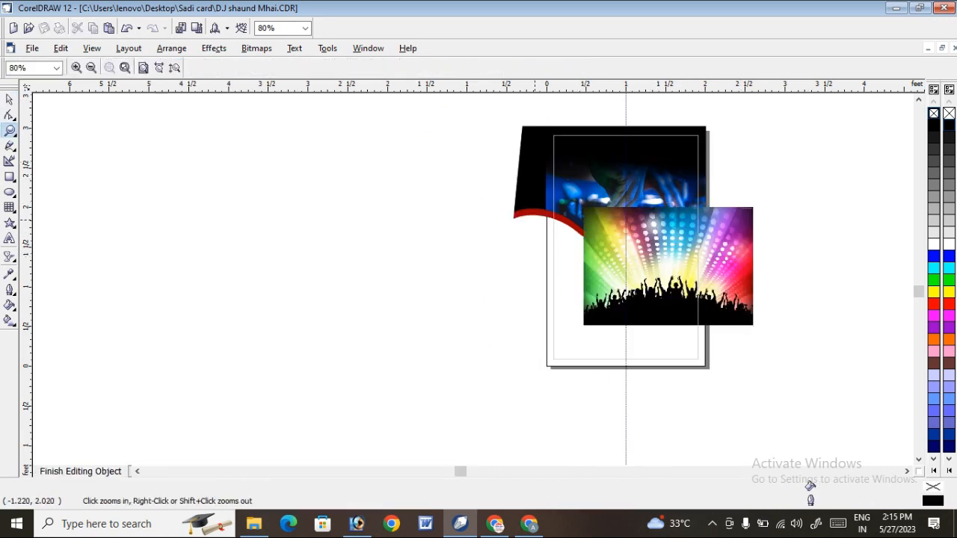
{"action": "left_click_drag", "start_coordinate": [463, 182], "coordinate": [822, 399]}
{"action": "left_click", "coordinate": [10, 99]}
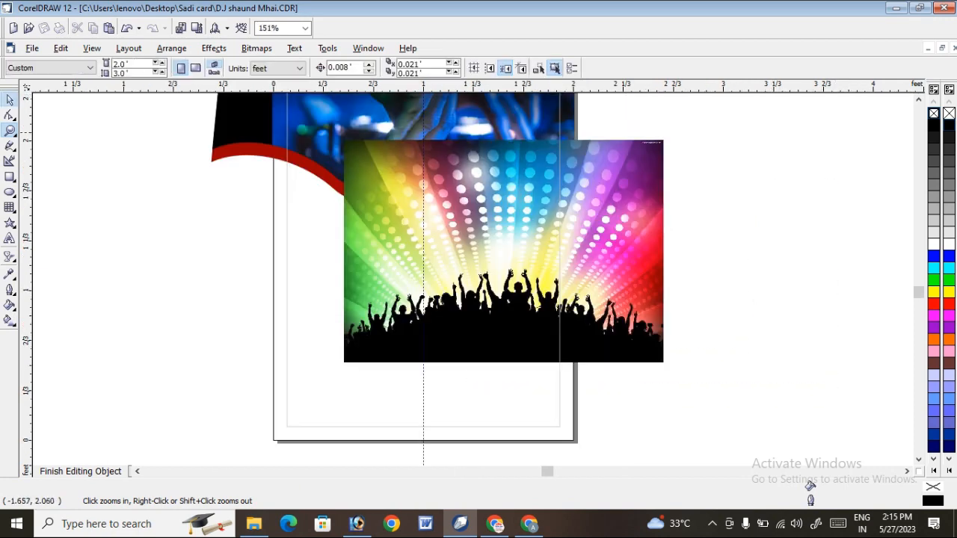
{"action": "left_click_drag", "start_coordinate": [460, 255], "coordinate": [391, 300]}
{"action": "left_click_drag", "start_coordinate": [598, 179], "coordinate": [634, 155]}
{"action": "left_click_drag", "start_coordinate": [568, 242], "coordinate": [528, 275]}
{"action": "key", "text": "shift+Page_Down"}
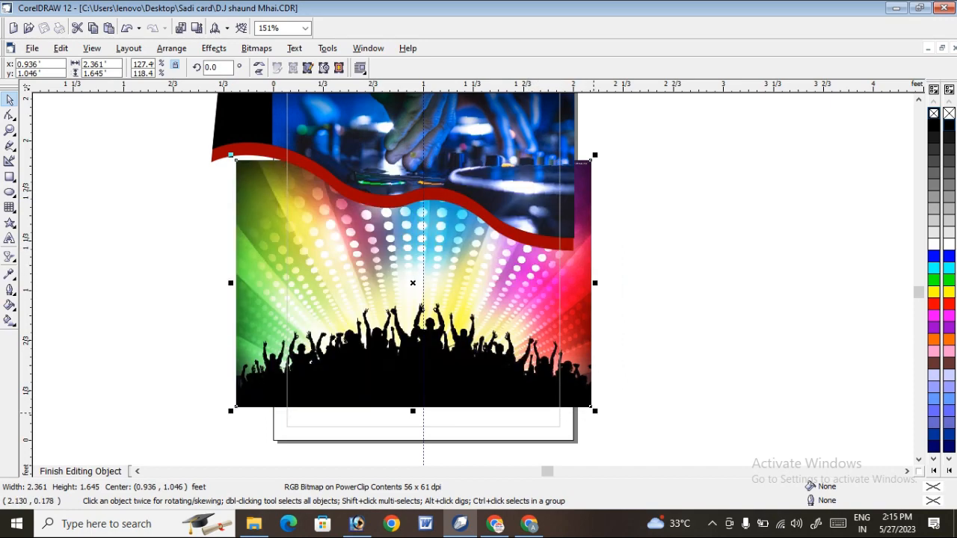
Enlarge the crowd picture further, position its bottom edge at the yellow strip and finish editing the PowerClip contents
{"action": "left_click_drag", "start_coordinate": [595, 412], "coordinate": [621, 431]}
{"action": "left_click_drag", "start_coordinate": [572, 367], "coordinate": [593, 364]}
{"action": "mouse_move", "coordinate": [593, 363]}
{"action": "left_mouse_down"}
{"action": "mouse_move", "coordinate": [590, 348]}
{"action": "mouse_move", "coordinate": [604, 337]}
{"action": "mouse_move", "coordinate": [600, 349]}
{"action": "left_mouse_up"}
{"action": "left_click", "coordinate": [80, 471]}
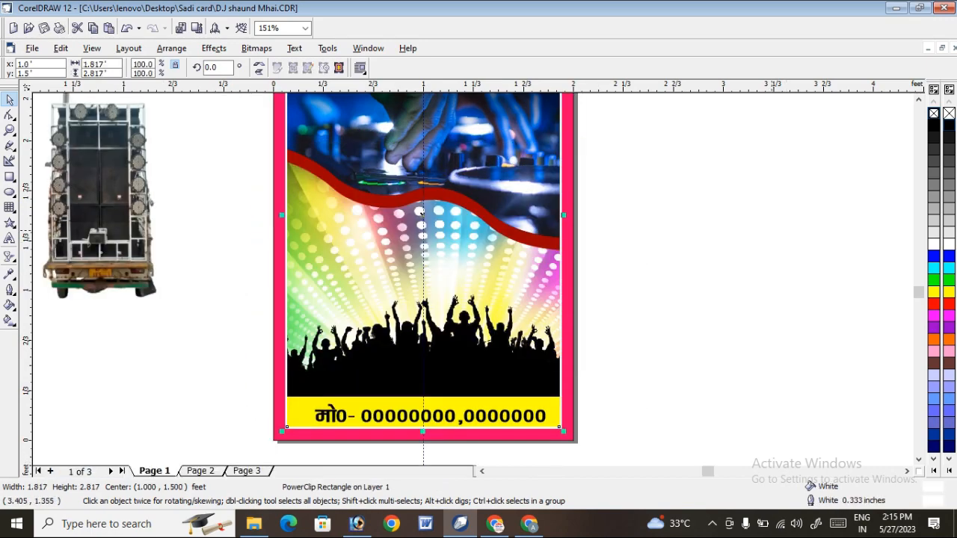
{"action": "left_click", "coordinate": [795, 201]}
Place the DJ speaker truck picture inside the poster's inner rectangle as PowerClip content
{"action": "scroll", "coordinate": [852, 201], "scroll_direction": "down", "scroll_amount": 2}
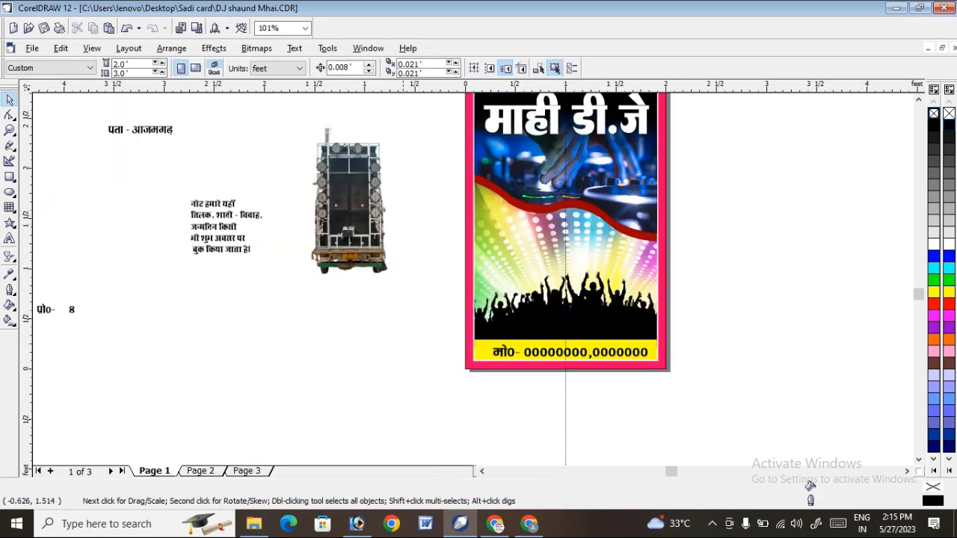
{"action": "left_click", "coordinate": [376, 219]}
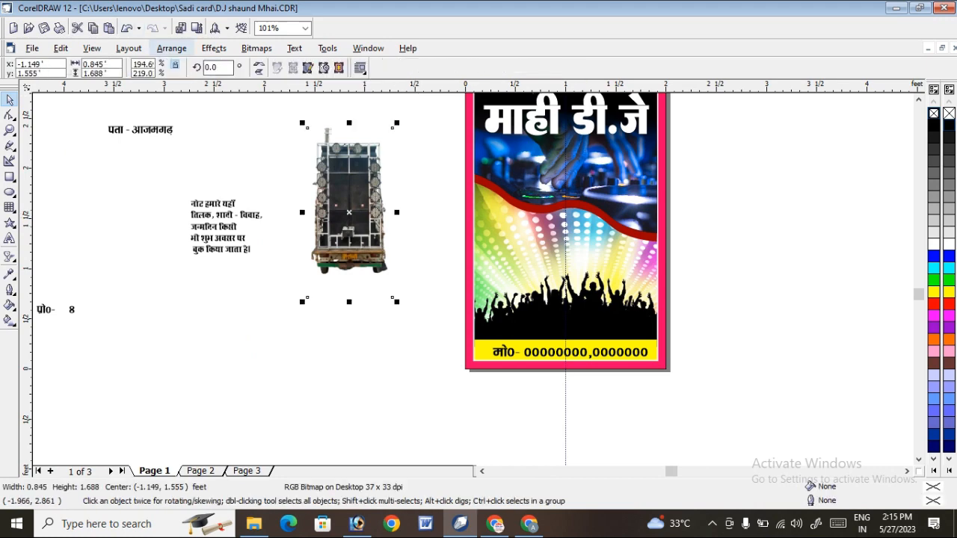
{"action": "left_click", "coordinate": [214, 48]}
{"action": "mouse_move", "coordinate": [247, 205]}
{"action": "left_click", "coordinate": [363, 207]}
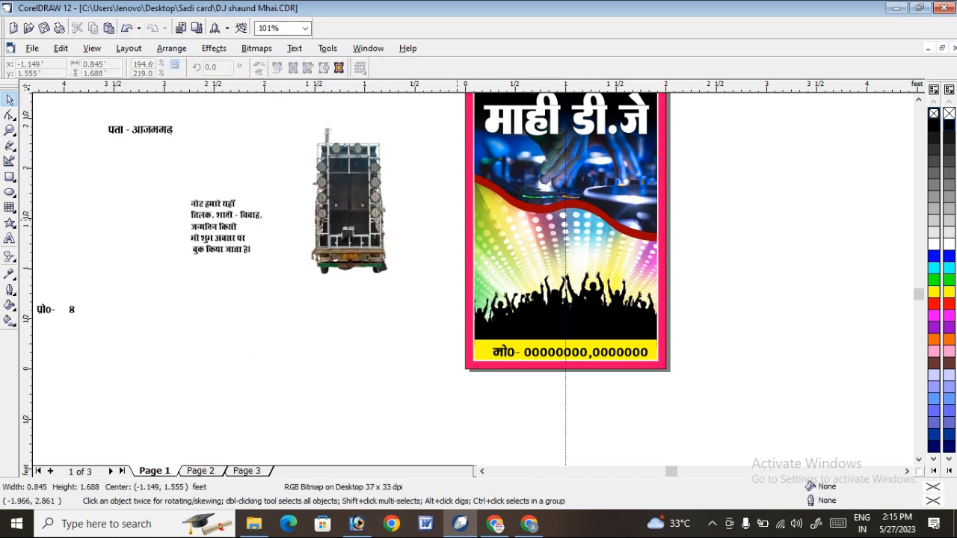
{"action": "left_click", "coordinate": [490, 225]}
Inside the PowerClip, move the speaker truck to the lower left, shrink it to about 0.69 by 1.38 ft and finish editing
{"action": "right_click", "coordinate": [488, 222]}
{"action": "left_click", "coordinate": [530, 245]}
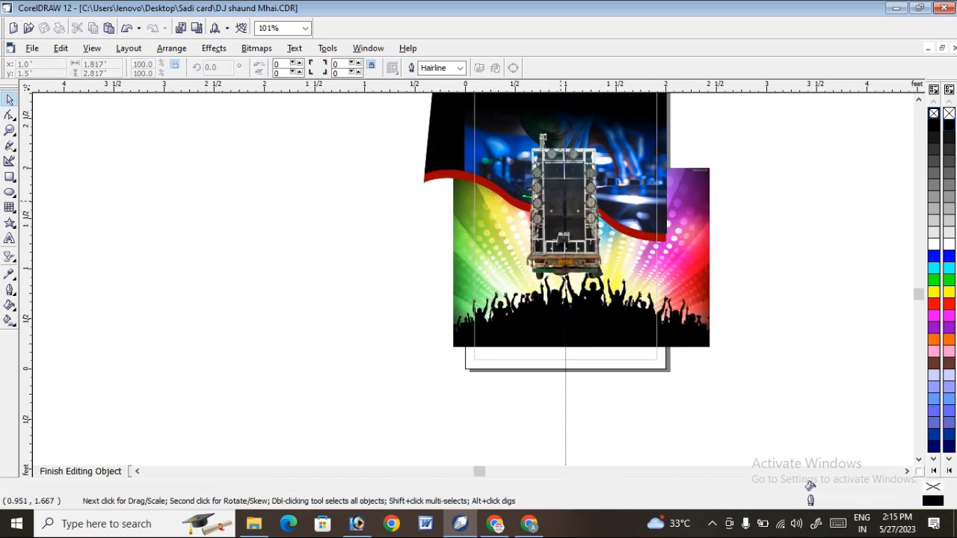
{"action": "left_click", "coordinate": [582, 194]}
{"action": "left_click_drag", "start_coordinate": [584, 193], "coordinate": [526, 218]}
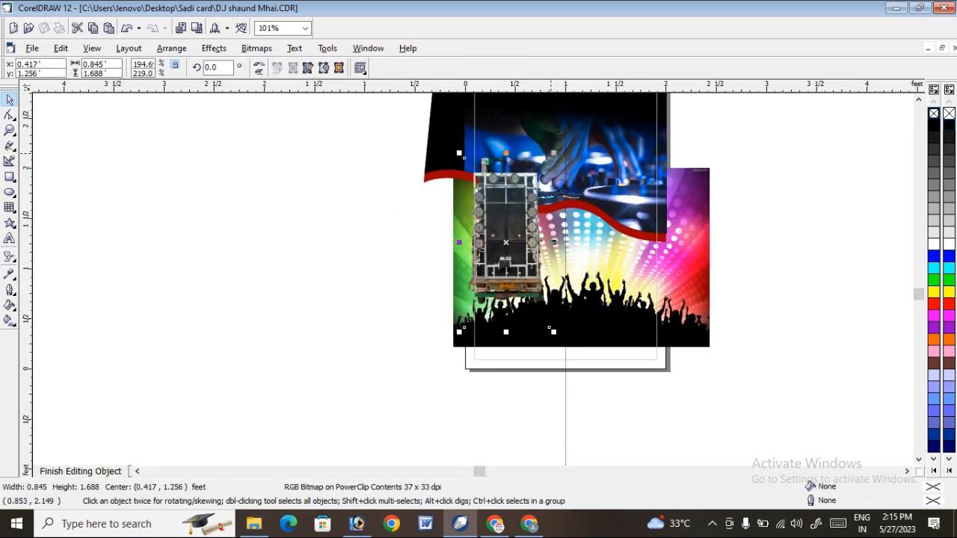
{"action": "left_click_drag", "start_coordinate": [552, 153], "coordinate": [543, 177]}
{"action": "mouse_move", "coordinate": [522, 249]}
{"action": "left_mouse_down"}
{"action": "mouse_move", "coordinate": [515, 269]}
{"action": "mouse_move", "coordinate": [524, 257]}
{"action": "left_mouse_up"}
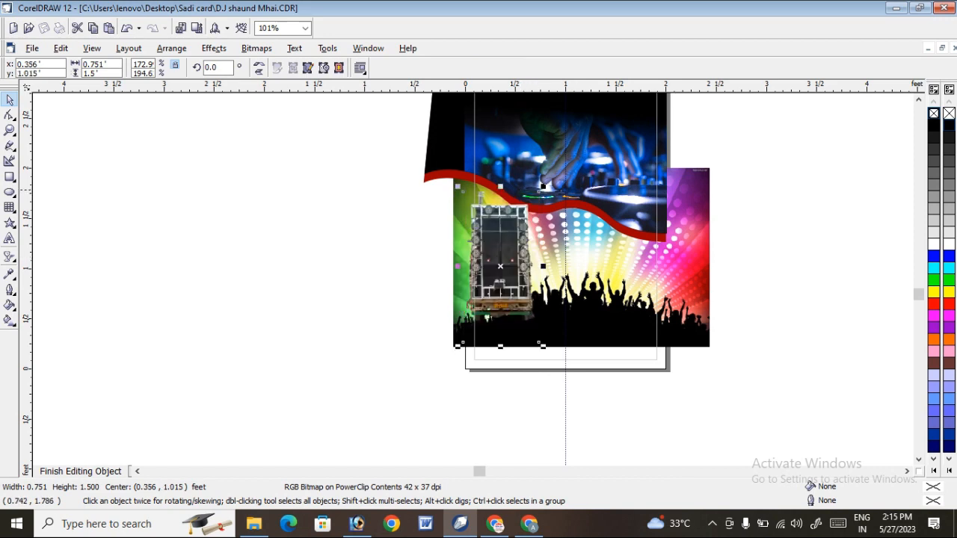
{"action": "left_click_drag", "start_coordinate": [543, 186], "coordinate": [535, 203]}
{"action": "left_click_drag", "start_coordinate": [519, 249], "coordinate": [520, 263]}
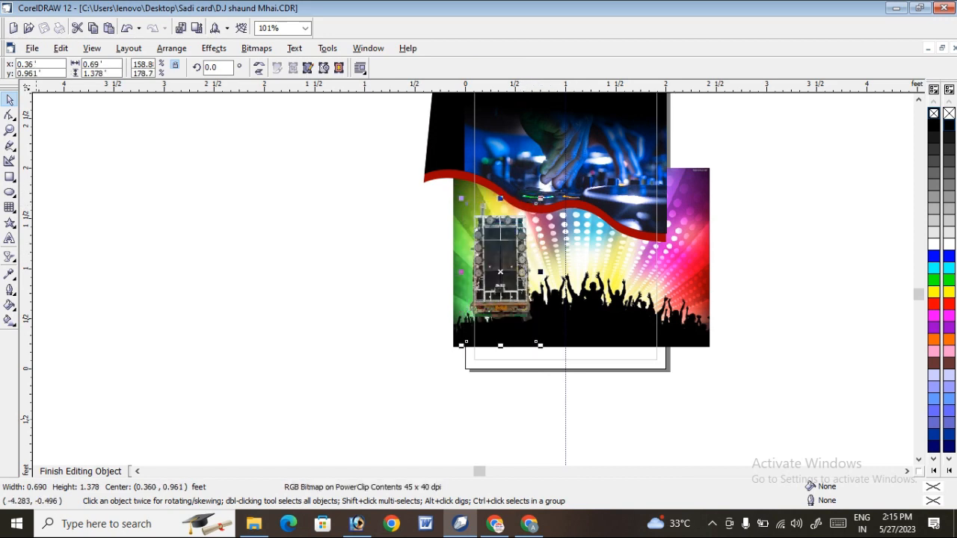
{"action": "left_click", "coordinate": [80, 471]}
{"action": "left_click", "coordinate": [760, 192]}
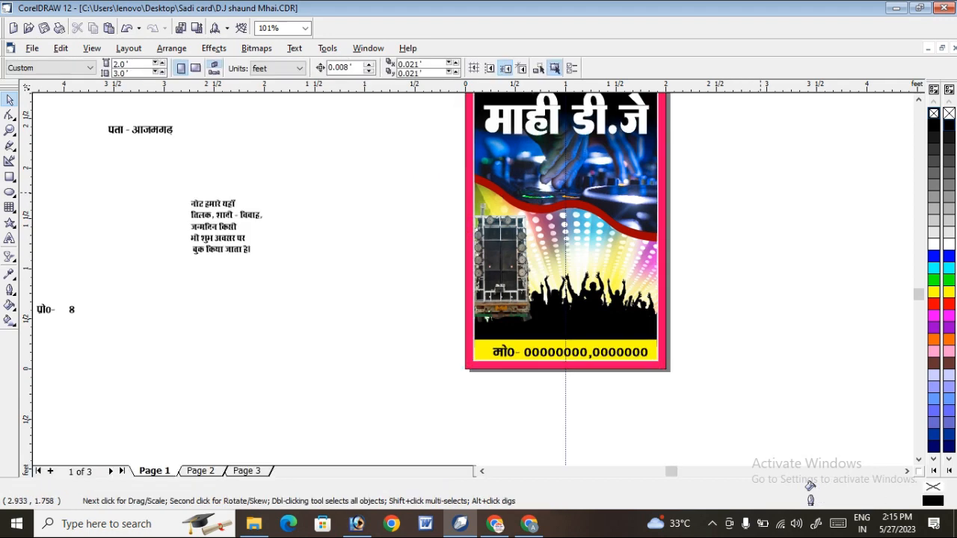
Raise and shrink the crowd picture inside the PowerClip, and fill the containing rectangle black
{"action": "right_click", "coordinate": [618, 218]}
{"action": "left_click", "coordinate": [635, 243]}
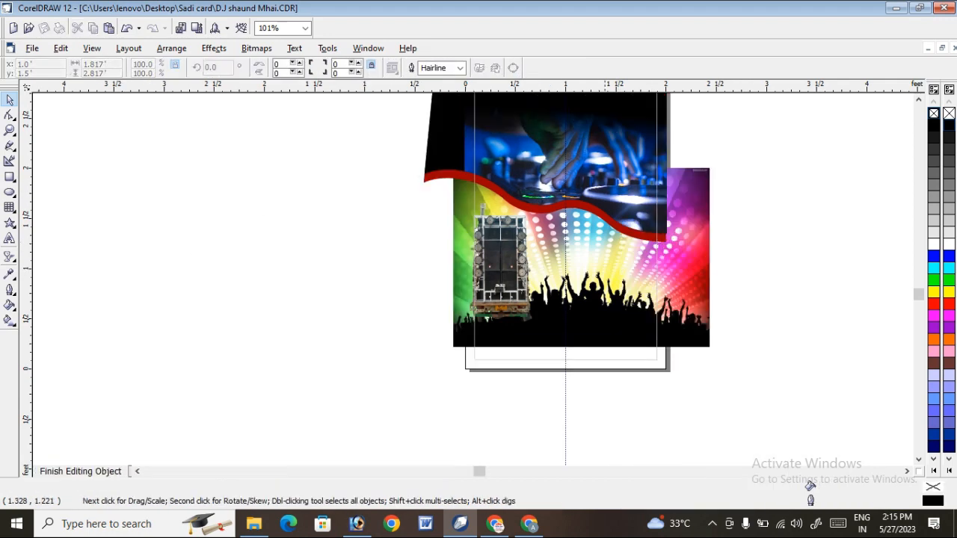
{"action": "left_click_drag", "start_coordinate": [629, 285], "coordinate": [637, 246]}
{"action": "left_click_drag", "start_coordinate": [721, 125], "coordinate": [681, 151]}
{"action": "left_click_drag", "start_coordinate": [622, 290], "coordinate": [572, 319]}
{"action": "left_click", "coordinate": [80, 471]}
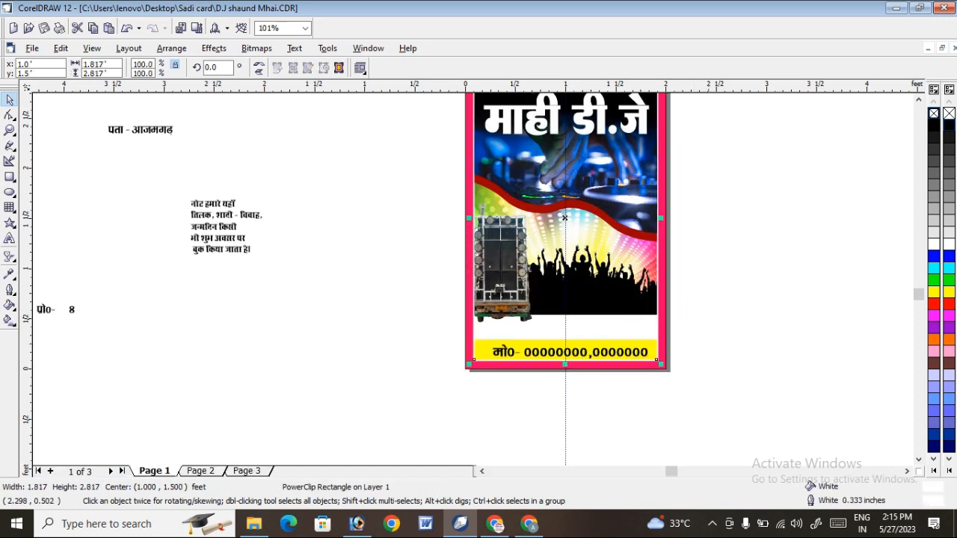
{"action": "left_click", "coordinate": [934, 125]}
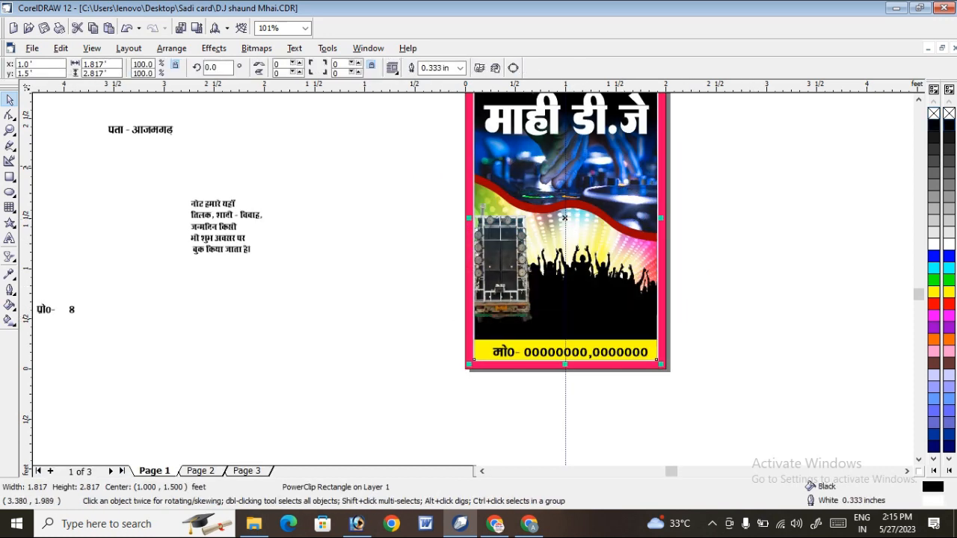
{"action": "left_click", "coordinate": [831, 202]}
Move the five-line booking note text onto the black area below the crowd, beside the speaker truck
{"action": "scroll", "coordinate": [853, 198], "scroll_direction": "down", "scroll_amount": 1}
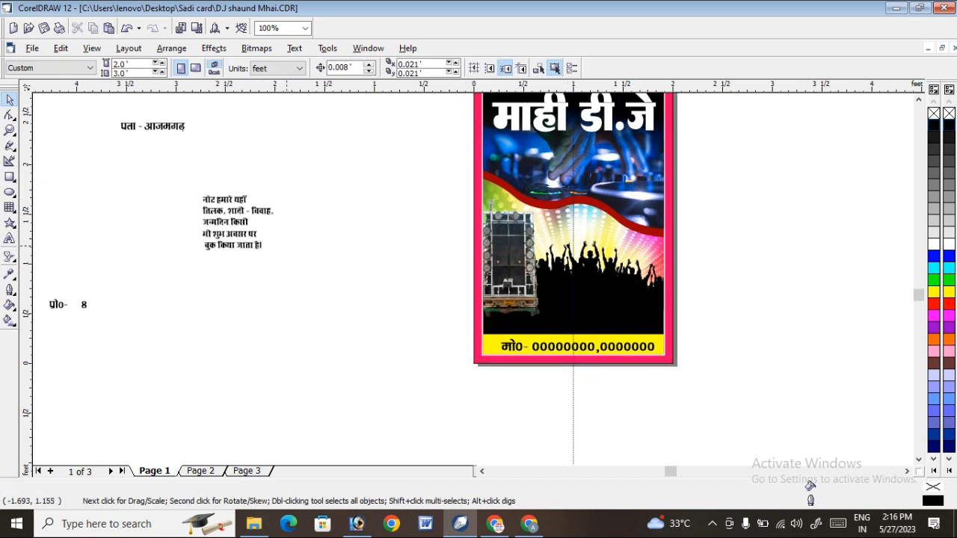
{"action": "left_click", "coordinate": [269, 211]}
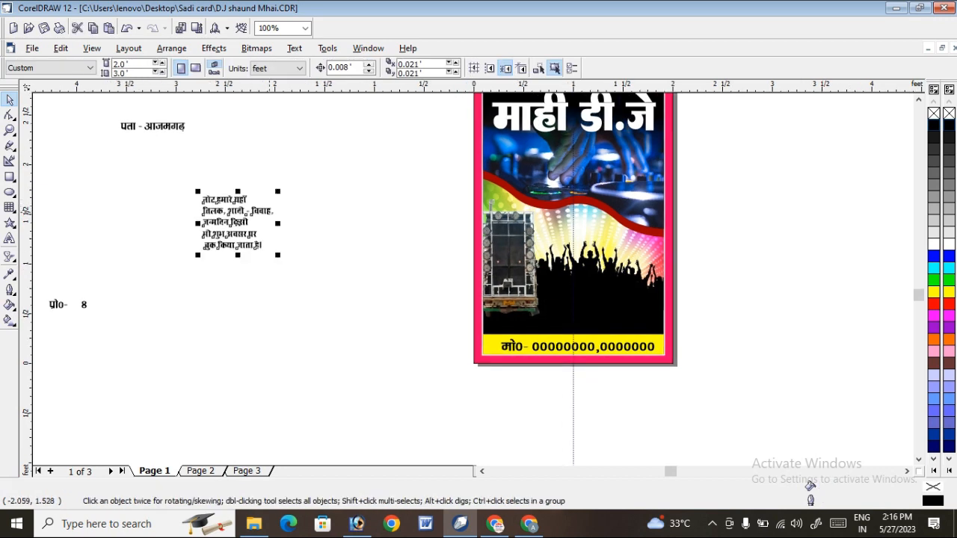
{"action": "left_click_drag", "start_coordinate": [269, 212], "coordinate": [618, 303]}
{"action": "left_click", "coordinate": [762, 176]}
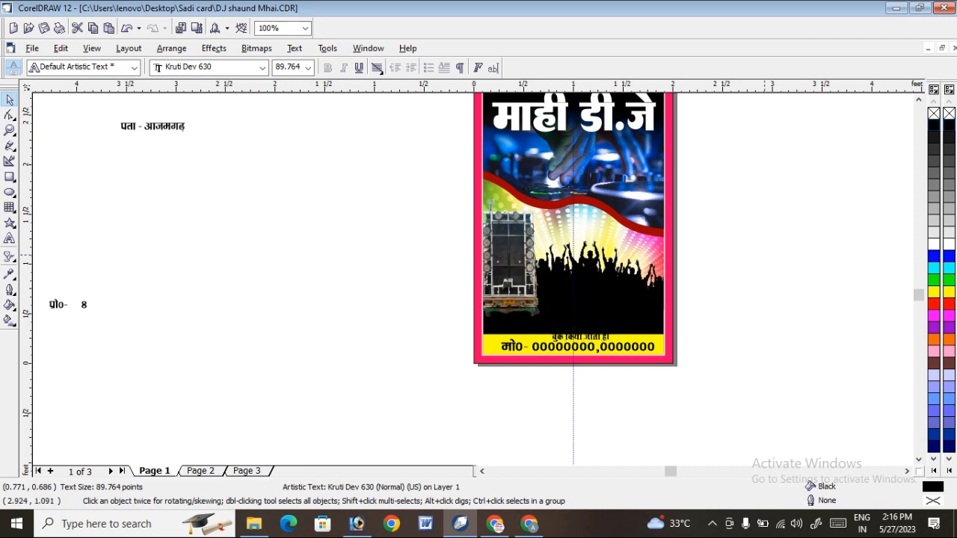
Fill the booking note text white
{"action": "left_click", "coordinate": [10, 130]}
{"action": "left_click_drag", "start_coordinate": [411, 257], "coordinate": [741, 357]}
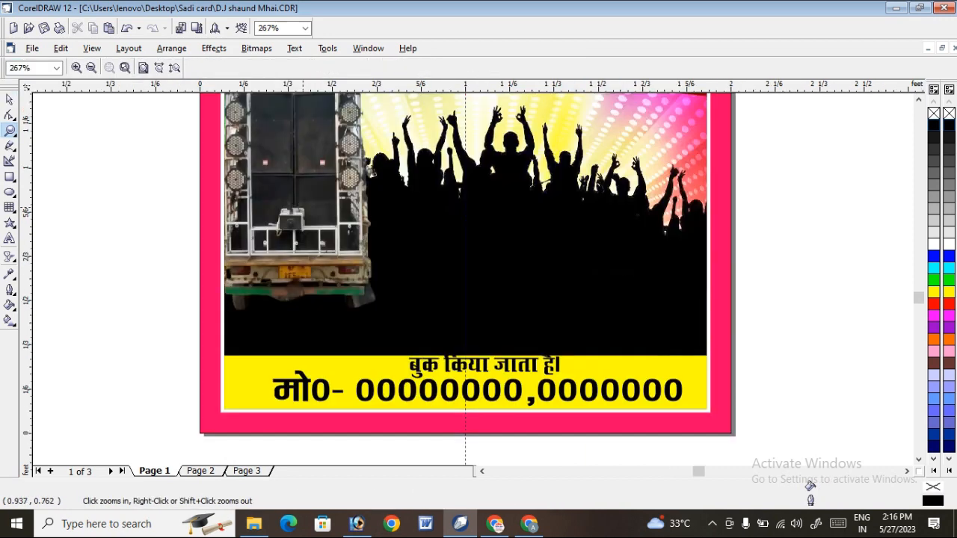
{"action": "left_click", "coordinate": [10, 100]}
{"action": "left_click", "coordinate": [553, 354]}
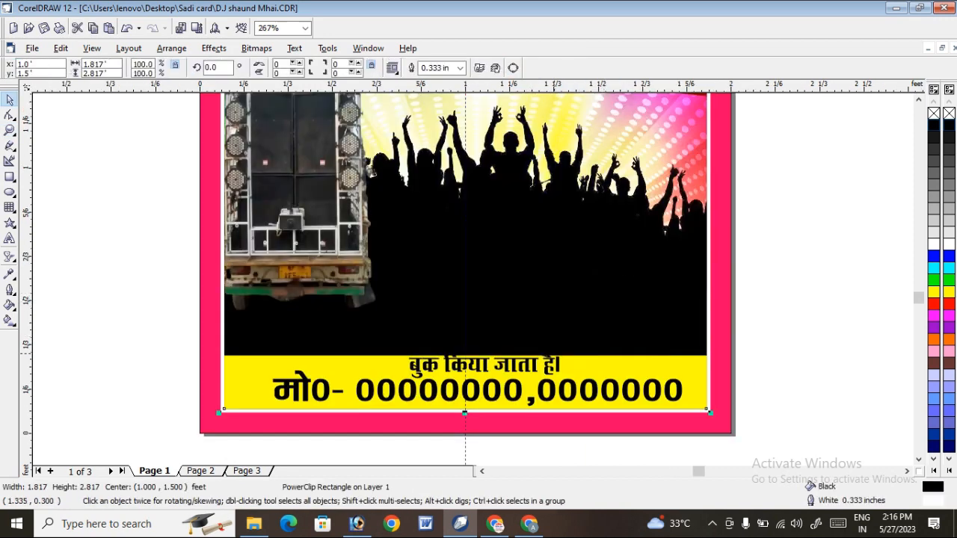
{"action": "left_click", "coordinate": [554, 360]}
{"action": "left_click", "coordinate": [934, 243]}
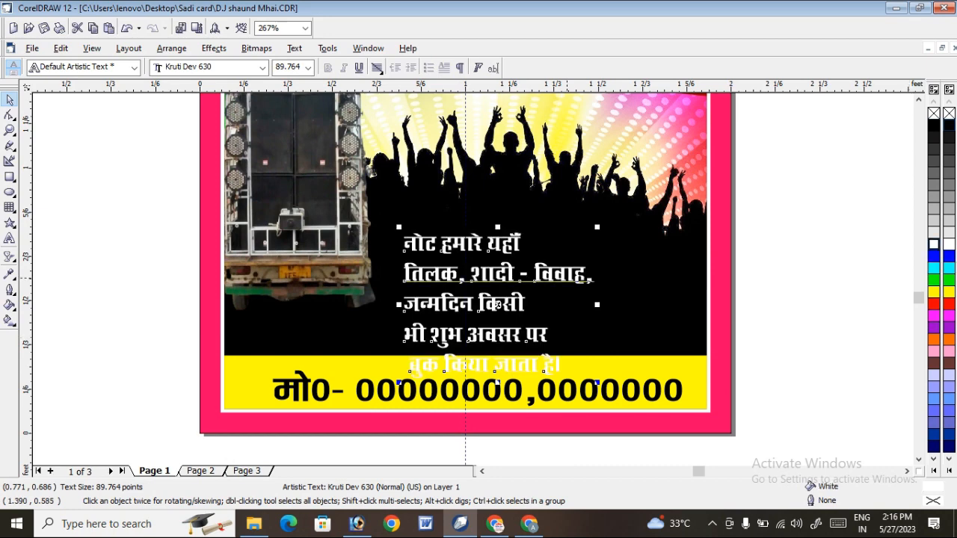
Raise the booking note clear of the yellow strip and join its fourth line onto the third
{"action": "left_click_drag", "start_coordinate": [507, 258], "coordinate": [514, 238]}
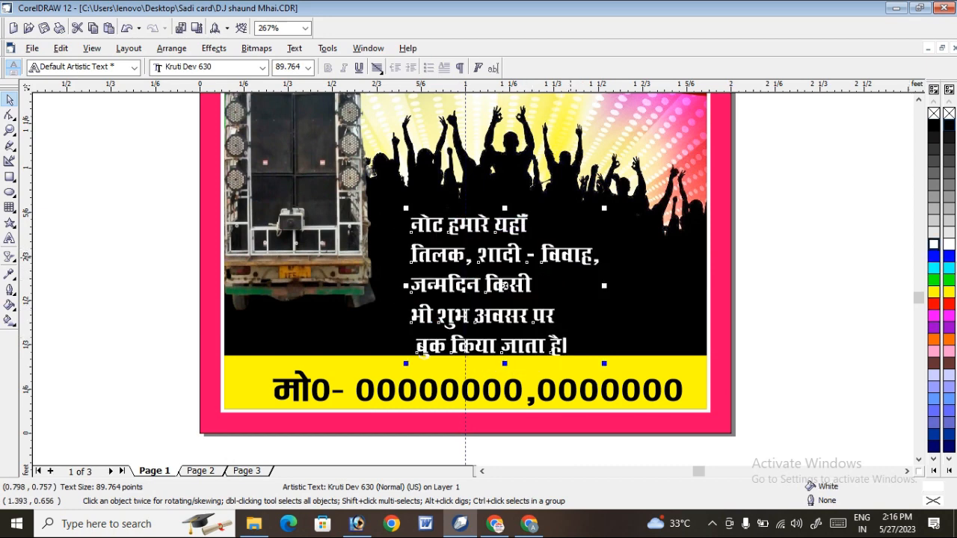
{"action": "left_click_drag", "start_coordinate": [505, 285], "coordinate": [517, 274]}
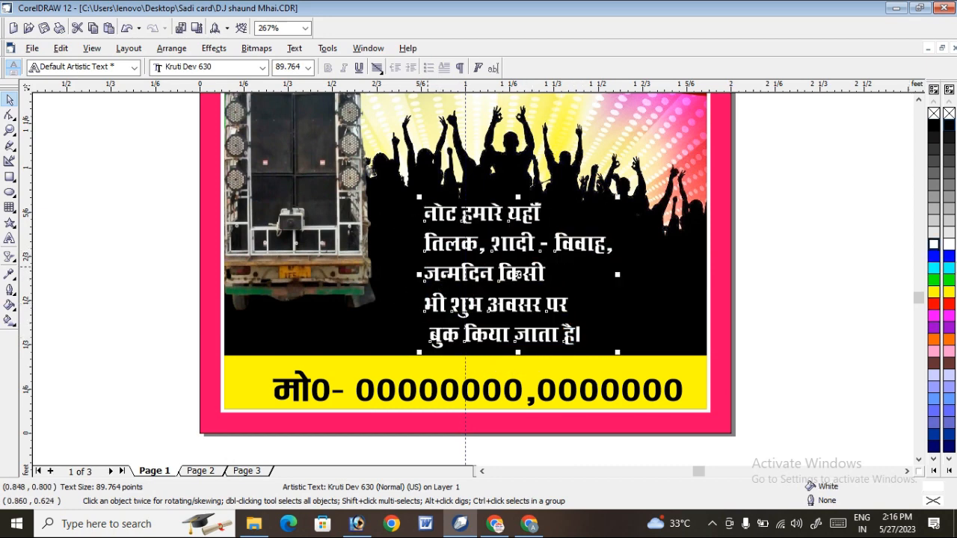
{"action": "left_click", "coordinate": [425, 303]}
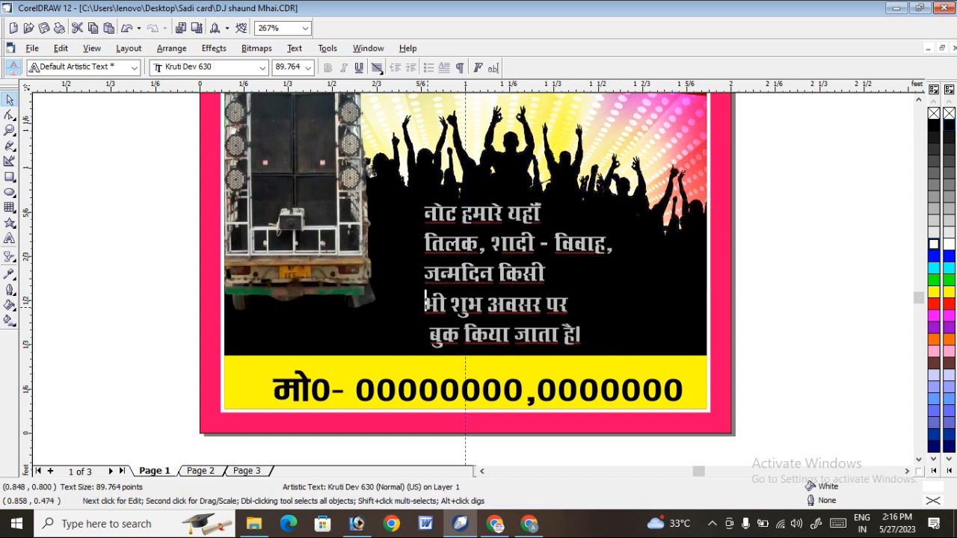
{"action": "key", "text": "BackSpace"}
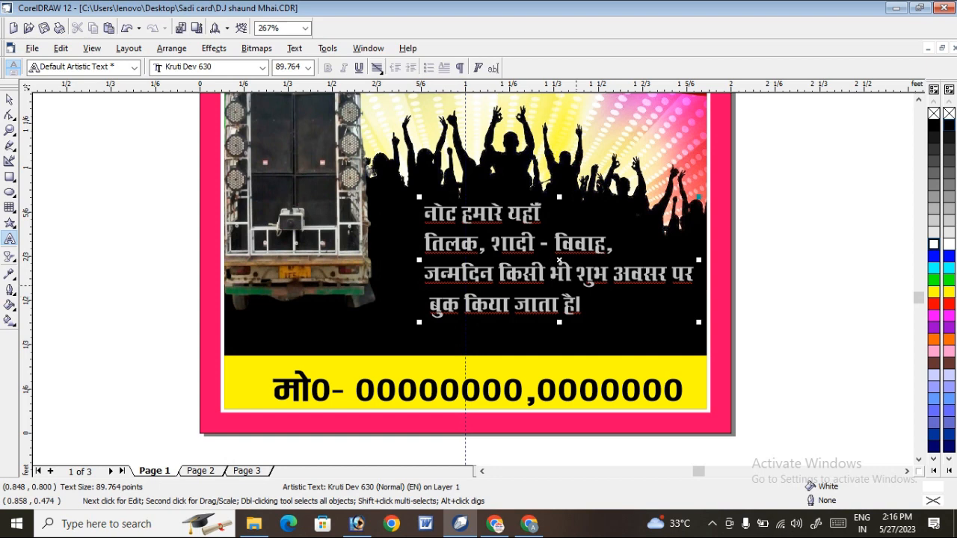
Centre-align the booking note's text and position it on the black area beside the speaker truck
{"action": "key", "text": "ctrl+a"}
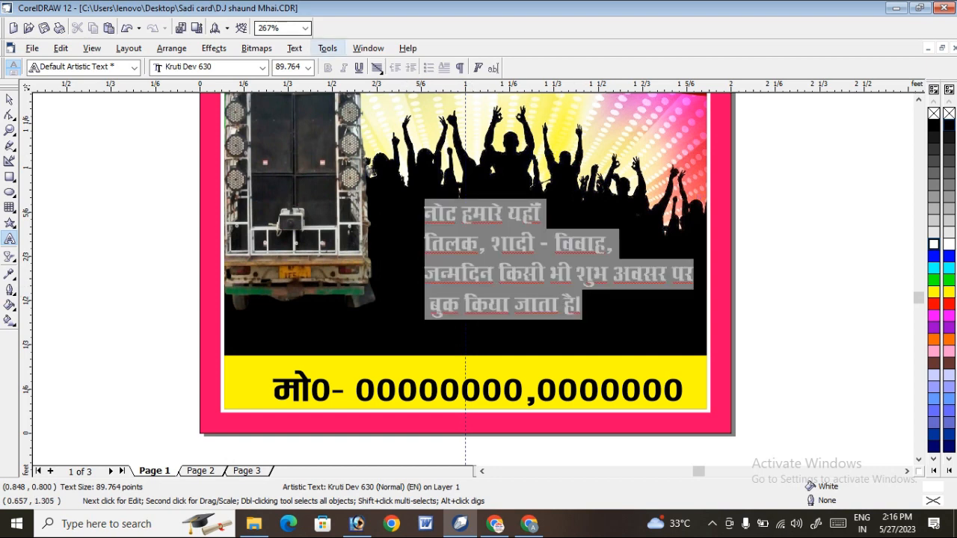
{"action": "left_click", "coordinate": [377, 67]}
{"action": "left_click", "coordinate": [396, 108]}
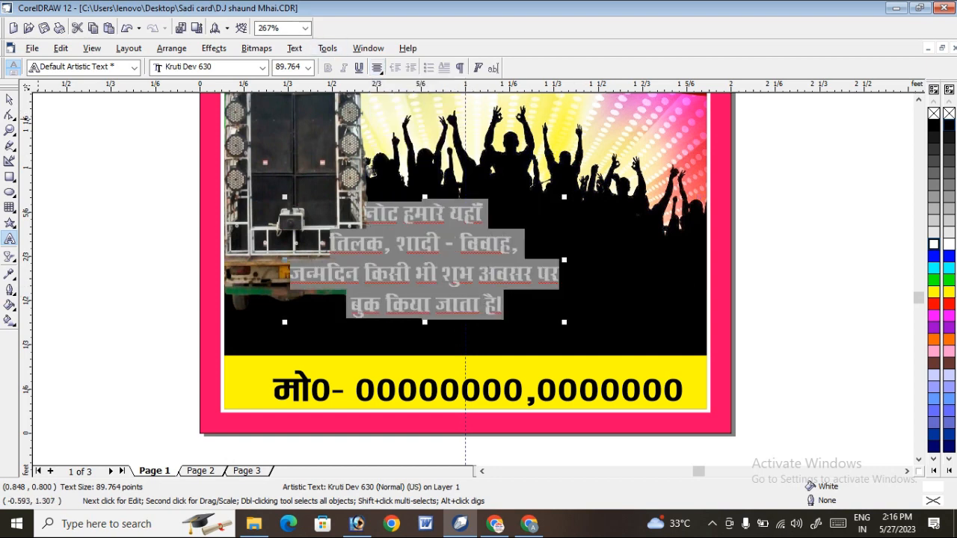
{"action": "left_click", "coordinate": [9, 99]}
{"action": "left_click_drag", "start_coordinate": [520, 282], "coordinate": [609, 304]}
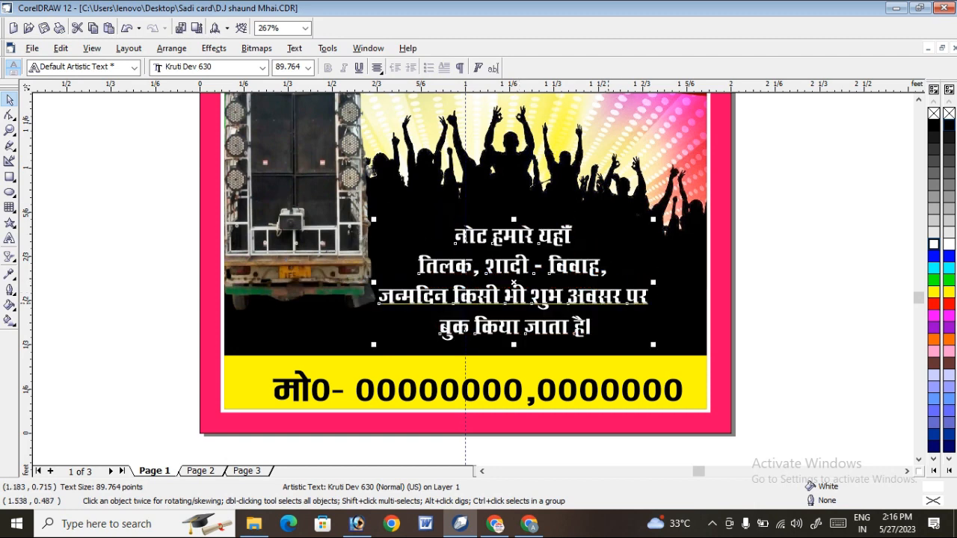
{"action": "left_click", "coordinate": [655, 216]}
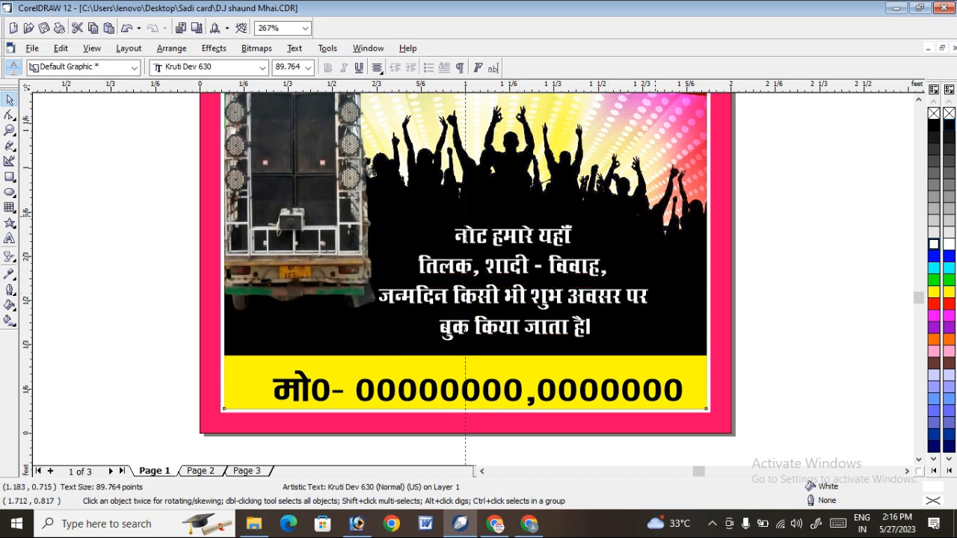
{"action": "left_click", "coordinate": [577, 293]}
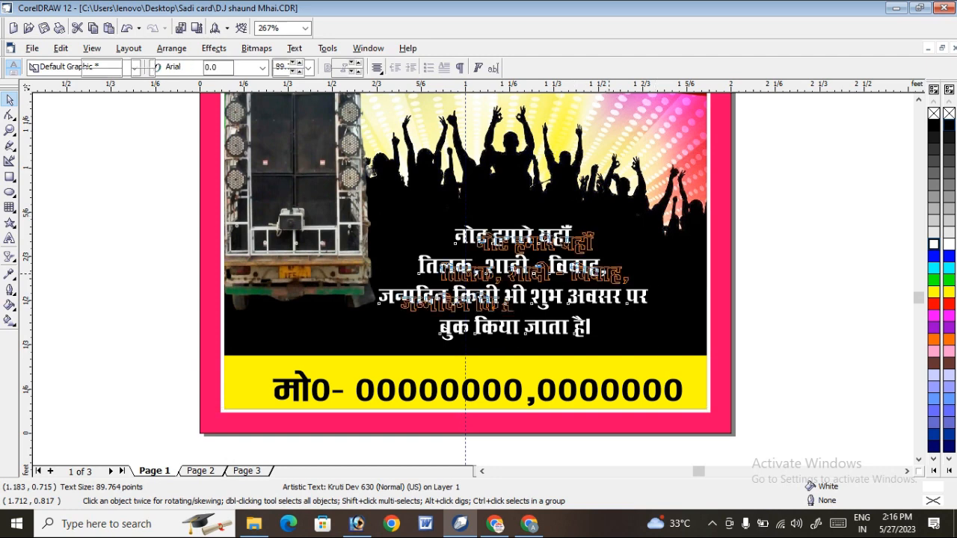
Inside the PowerClip, move the speaker truck slightly down and finish editing the contents
{"action": "right_click", "coordinate": [520, 142]}
{"action": "left_click", "coordinate": [563, 162]}
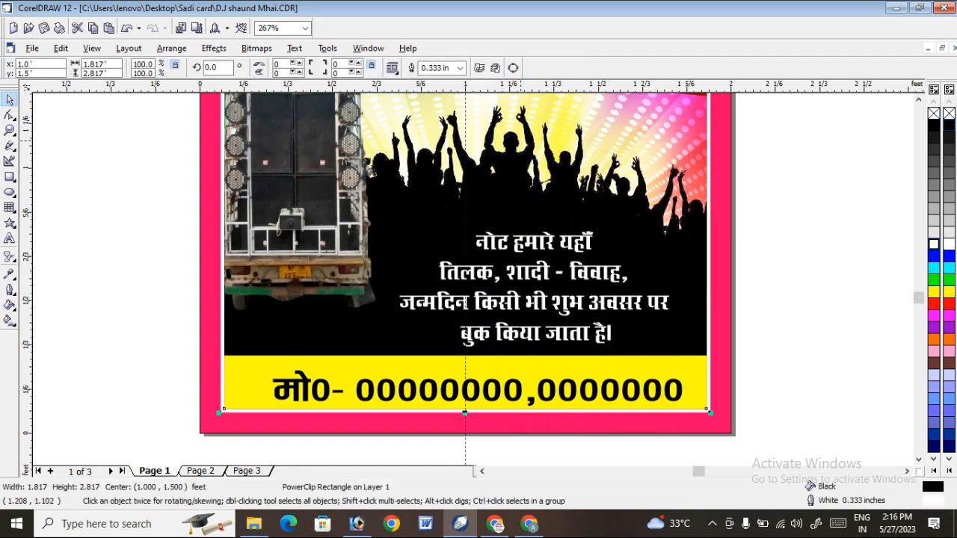
{"action": "left_click_drag", "start_coordinate": [352, 218], "coordinate": [350, 238]}
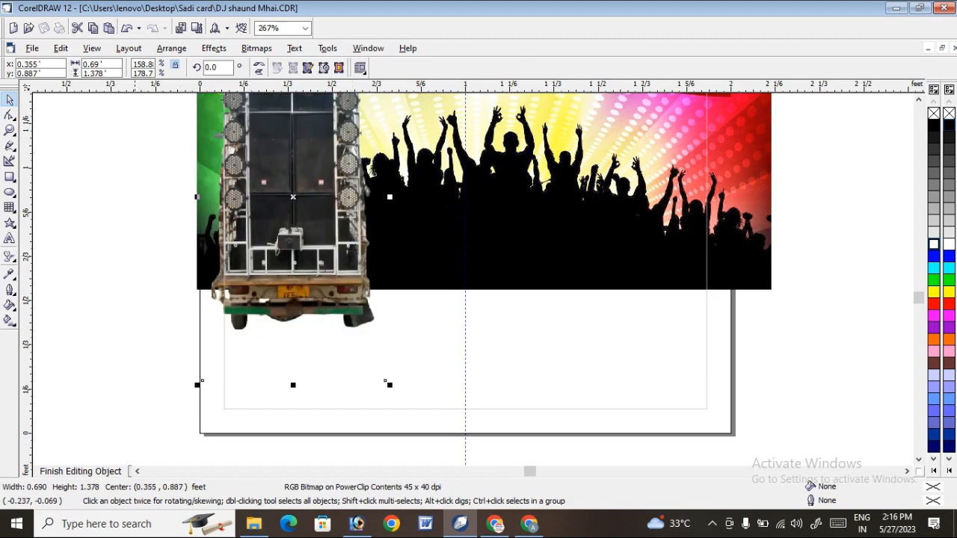
{"action": "left_click", "coordinate": [104, 471]}
Place the address text below the माही डी.जे title, near the poster's left side, and fill it white
{"action": "scroll", "coordinate": [692, 293], "scroll_direction": "up", "scroll_amount": 1}
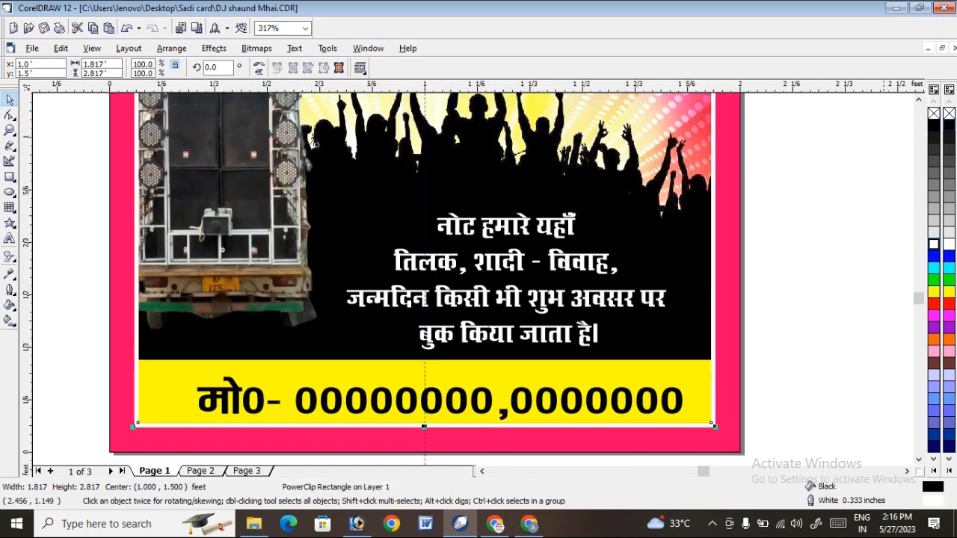
{"action": "scroll", "coordinate": [693, 293], "scroll_direction": "down", "scroll_amount": 1}
{"action": "left_click", "coordinate": [919, 100]}
{"action": "left_click", "coordinate": [919, 99]}
{"action": "left_click", "coordinate": [919, 99]}
{"action": "left_click", "coordinate": [919, 100]}
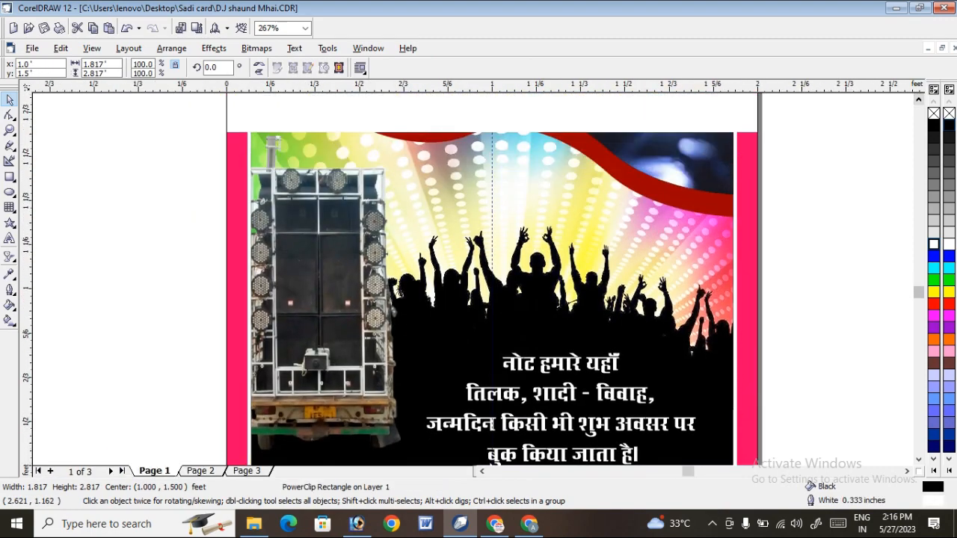
{"action": "scroll", "coordinate": [790, 168], "scroll_direction": "down", "scroll_amount": 3}
{"action": "left_click", "coordinate": [844, 155]}
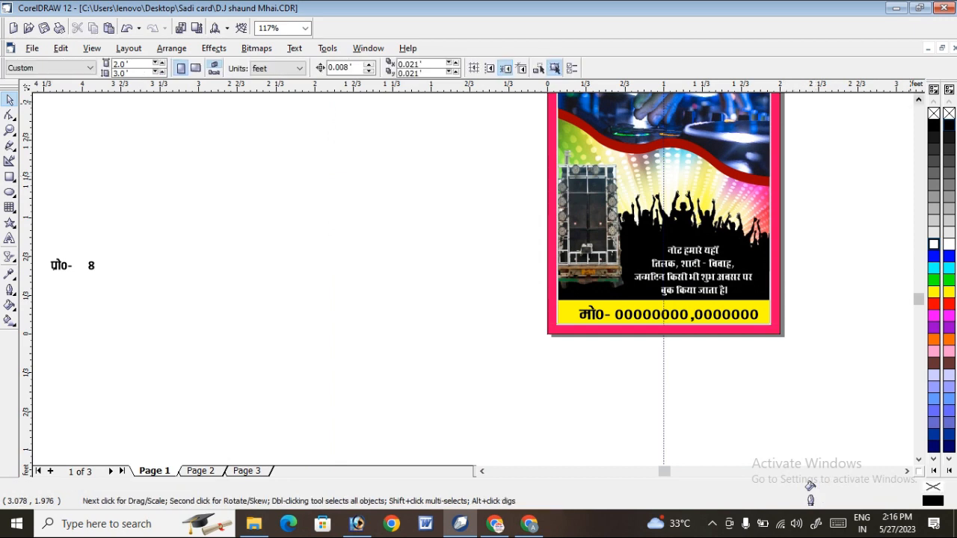
{"action": "scroll", "coordinate": [900, 109], "scroll_direction": "up", "scroll_amount": 3}
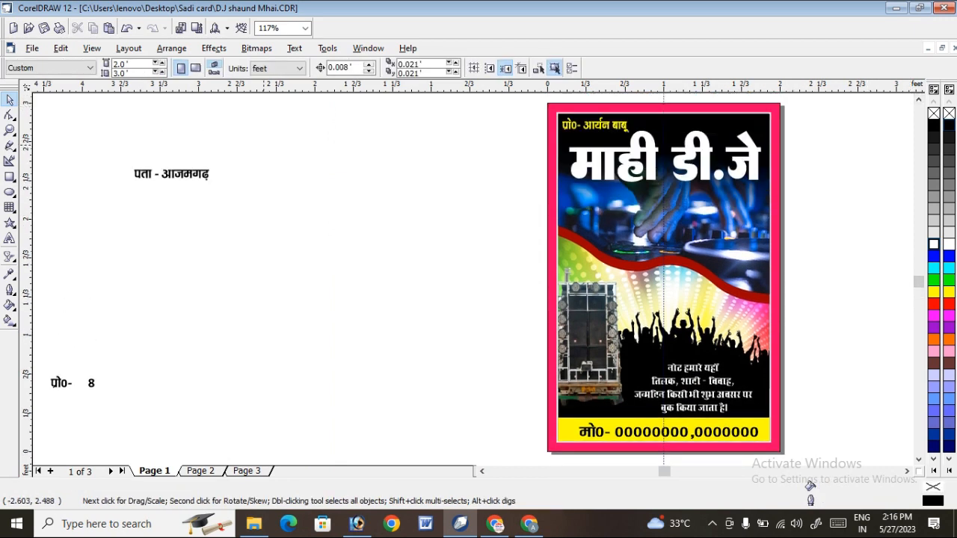
{"action": "left_click", "coordinate": [171, 174]}
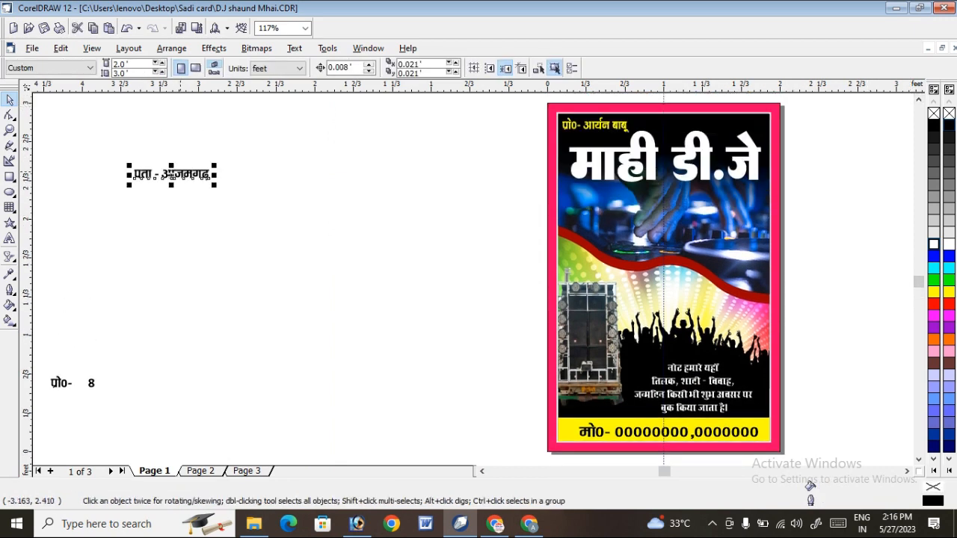
{"action": "left_click_drag", "start_coordinate": [170, 175], "coordinate": [609, 197]}
{"action": "left_click", "coordinate": [933, 245]}
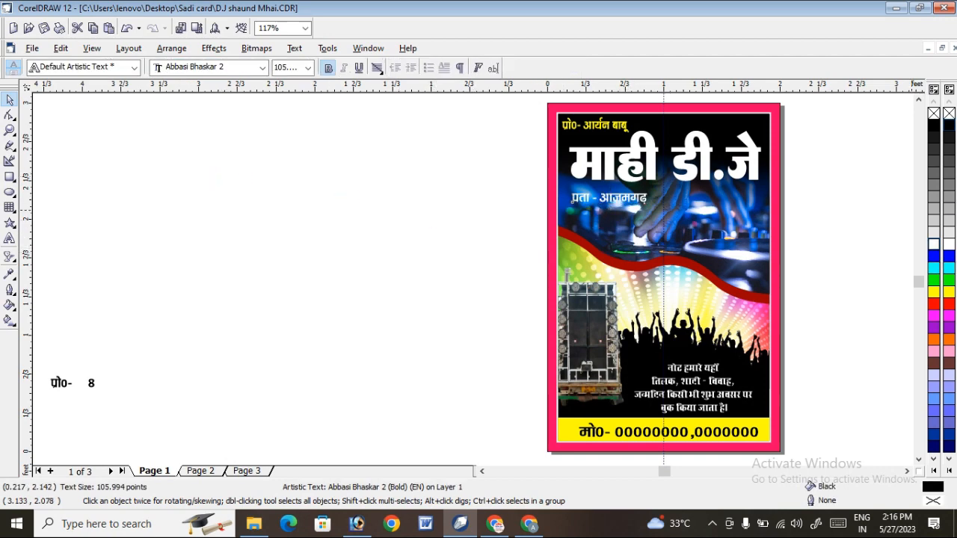
{"action": "left_click_drag", "start_coordinate": [573, 197], "coordinate": [566, 198]}
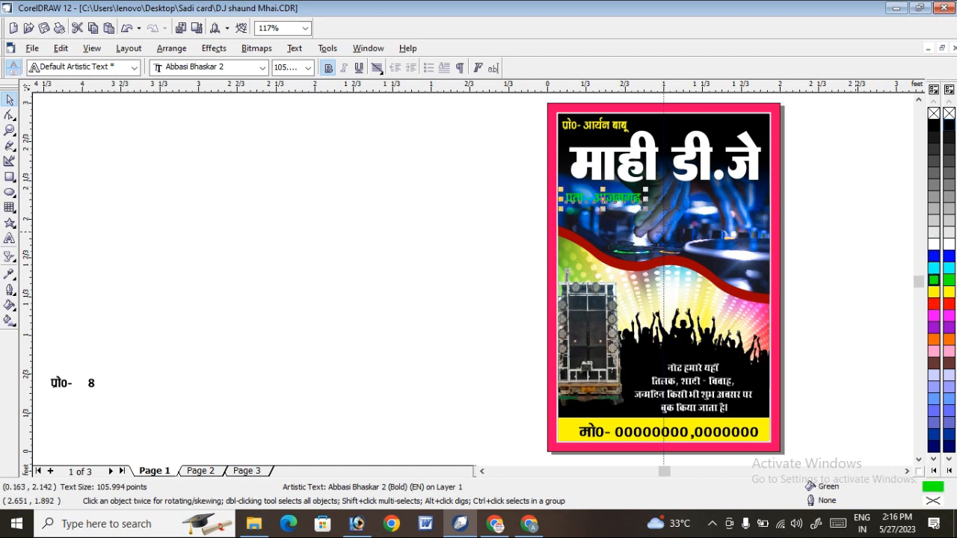
Give the address text a black 0.028 in outline with rounded corners and caps, behind the fill and scaling with the image
{"action": "right_click", "coordinate": [933, 244]}
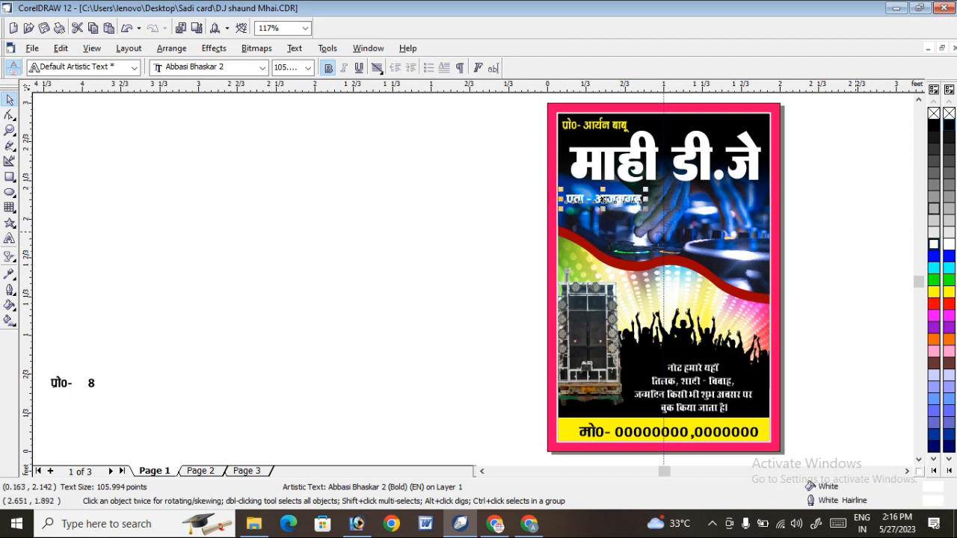
{"action": "right_click", "coordinate": [934, 126]}
{"action": "key", "text": "F12"}
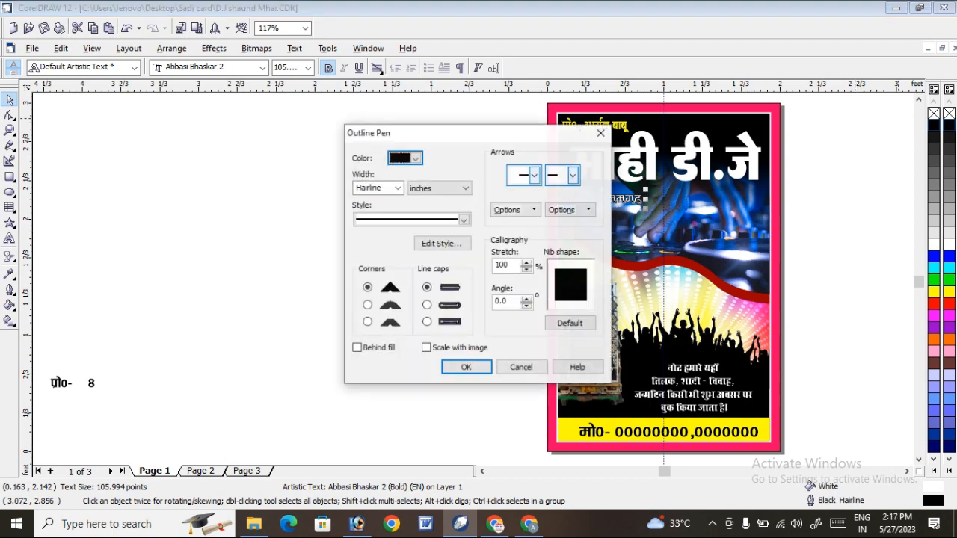
{"action": "left_click", "coordinate": [397, 189]}
{"action": "left_click", "coordinate": [367, 237]}
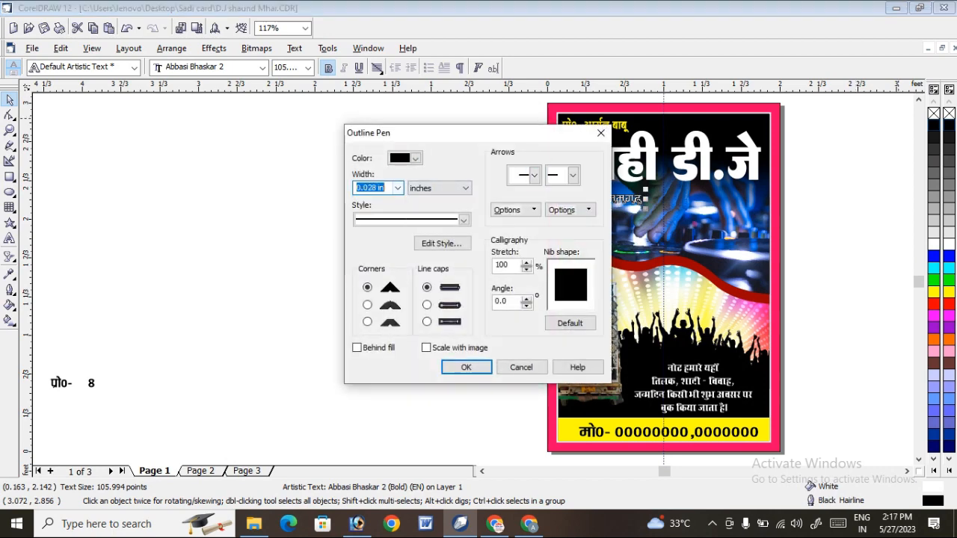
{"action": "left_click", "coordinate": [426, 305]}
{"action": "left_click", "coordinate": [367, 305]}
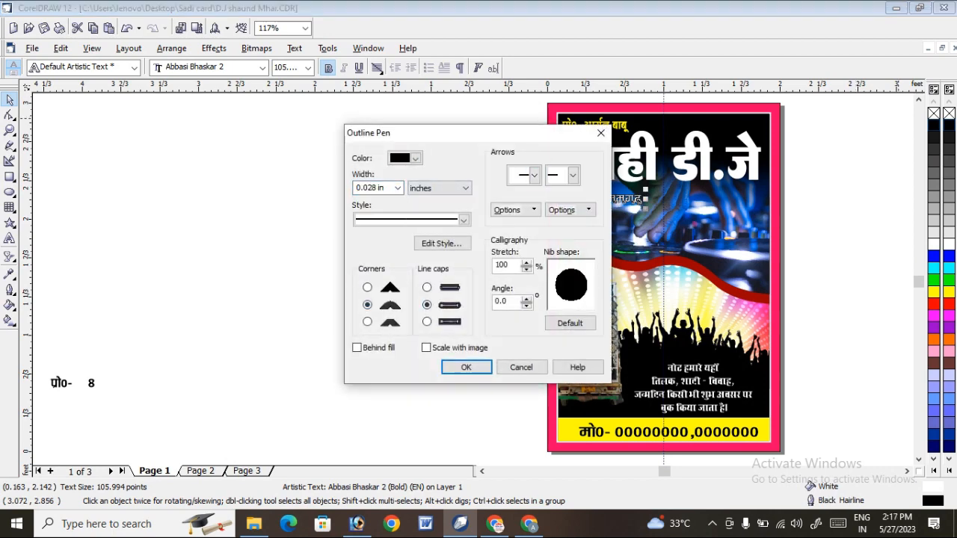
{"action": "key", "text": "Return"}
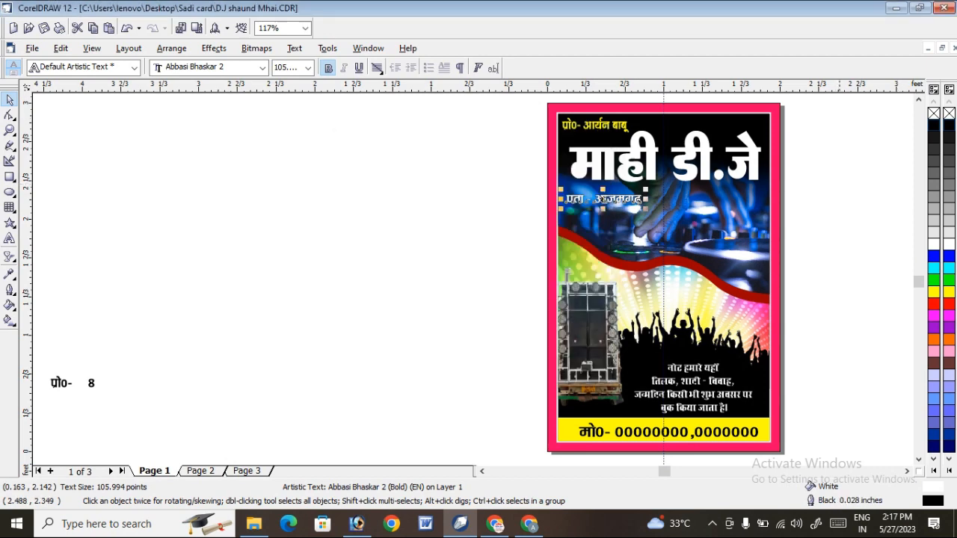
Increase the address text's outline width to 0.222 in
{"action": "left_click", "coordinate": [10, 130]}
{"action": "left_click_drag", "start_coordinate": [502, 101], "coordinate": [871, 252]}
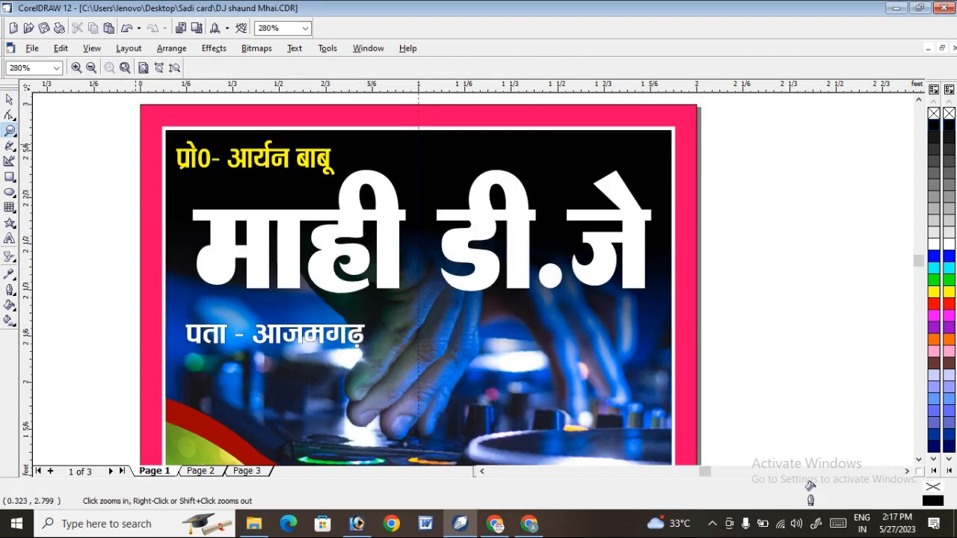
{"action": "left_click", "coordinate": [9, 100]}
{"action": "left_click", "coordinate": [287, 334]}
{"action": "key", "text": "F12"}
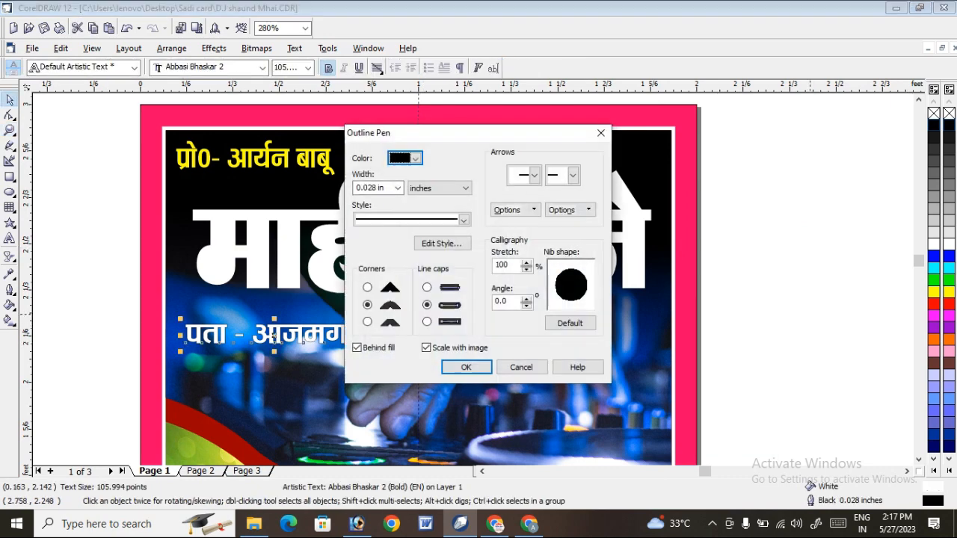
{"action": "left_click", "coordinate": [397, 188]}
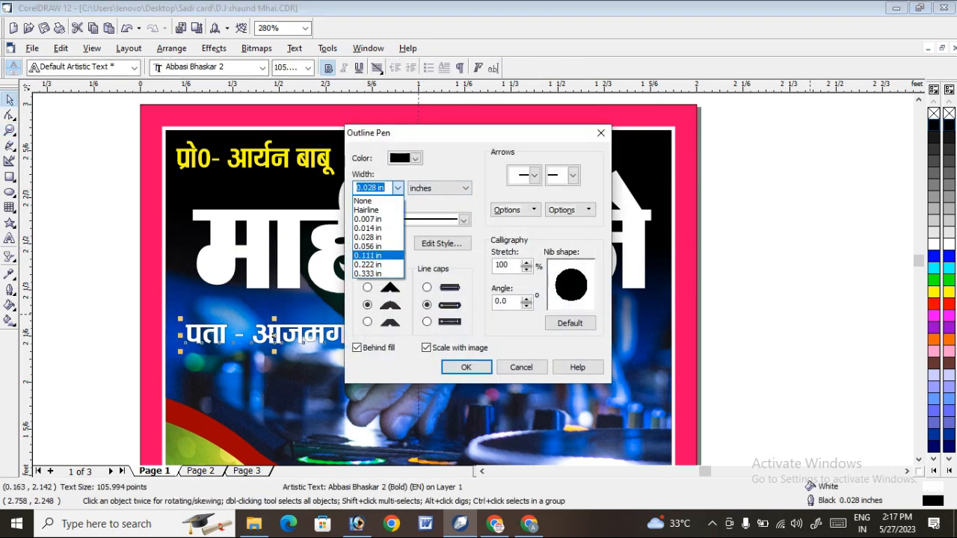
{"action": "left_click", "coordinate": [375, 264]}
{"action": "key", "text": "Return"}
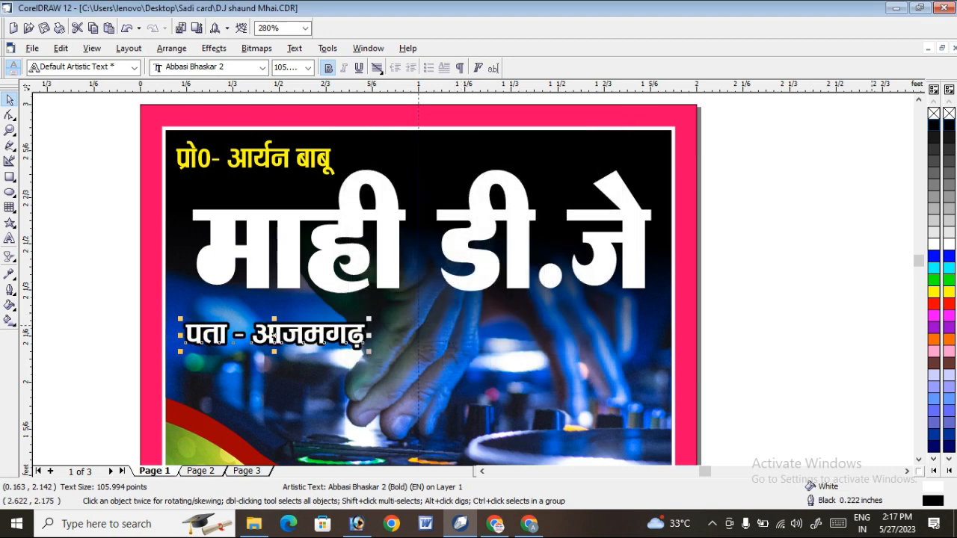
Fill the address text red and make its outline white
{"action": "left_click", "coordinate": [934, 280]}
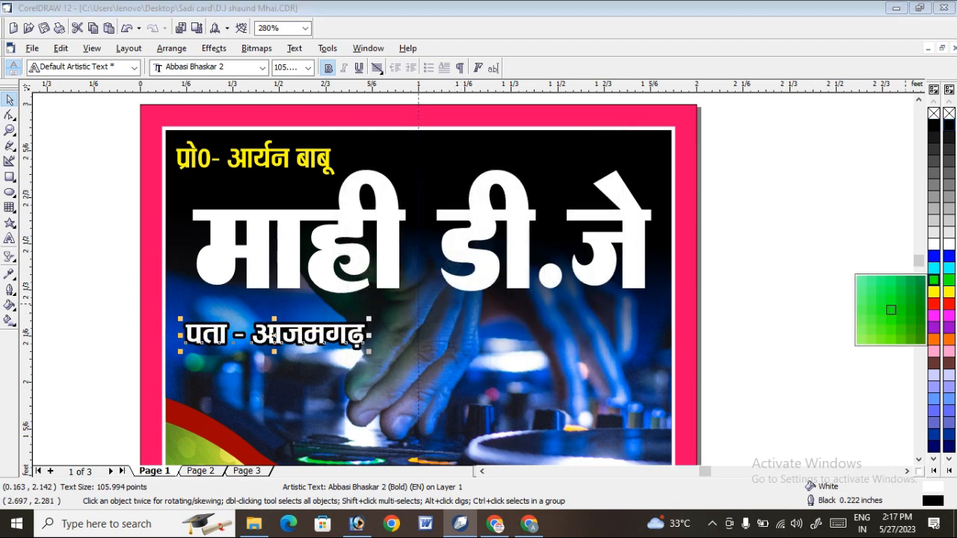
{"action": "left_click_drag", "start_coordinate": [890, 309], "coordinate": [920, 310]}
{"action": "left_click", "coordinate": [934, 303]}
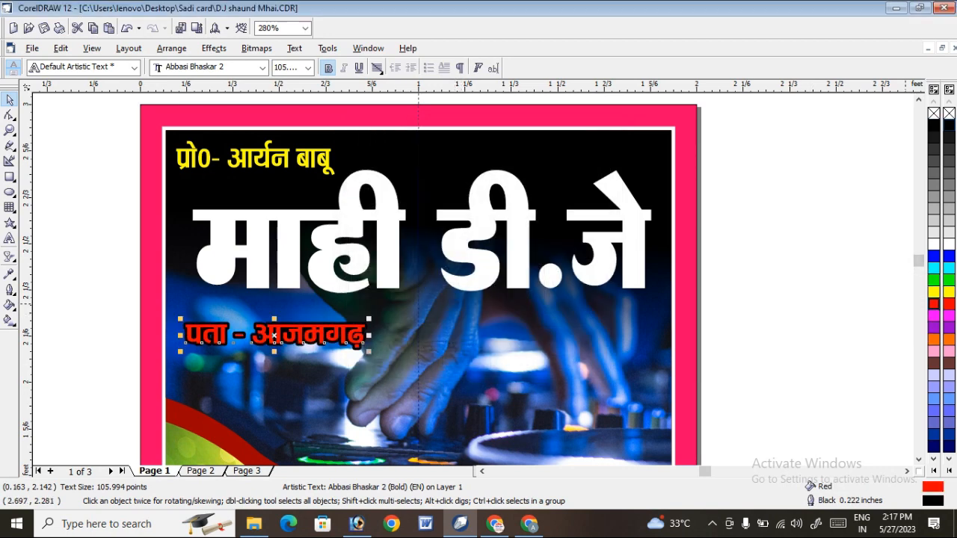
{"action": "right_click", "coordinate": [933, 244]}
{"action": "left_click", "coordinate": [815, 207]}
Move the address text down to the horizontal centre of the poster, just above the red curve
{"action": "scroll", "coordinate": [807, 214], "scroll_direction": "down", "scroll_amount": 5}
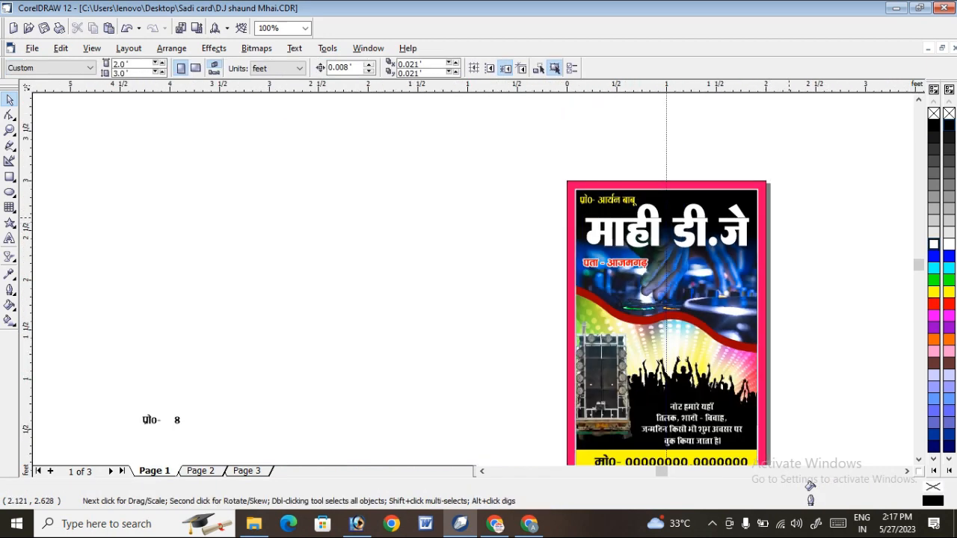
{"action": "left_click", "coordinate": [649, 259]}
{"action": "left_click", "coordinate": [644, 263]}
{"action": "left_click_drag", "start_coordinate": [624, 260], "coordinate": [675, 303]}
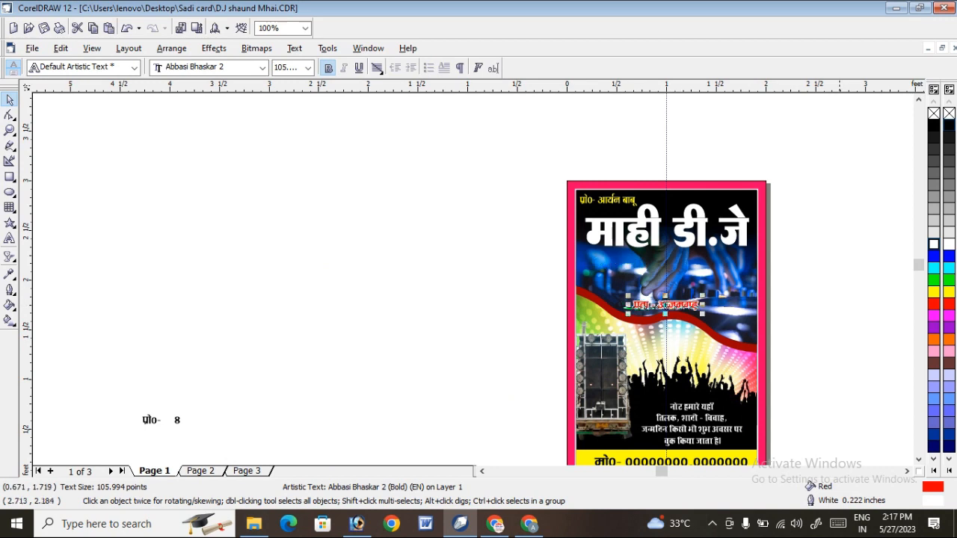
{"action": "left_click", "coordinate": [860, 217]}
Move the माही डी.जे title slightly down, away from the proprietor line
{"action": "left_click", "coordinate": [736, 223]}
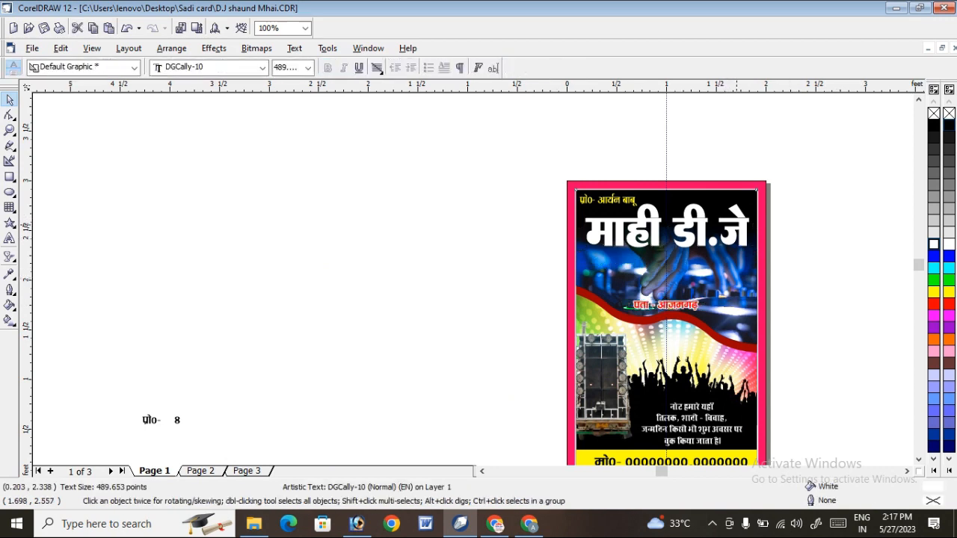
{"action": "left_click", "coordinate": [581, 199]}
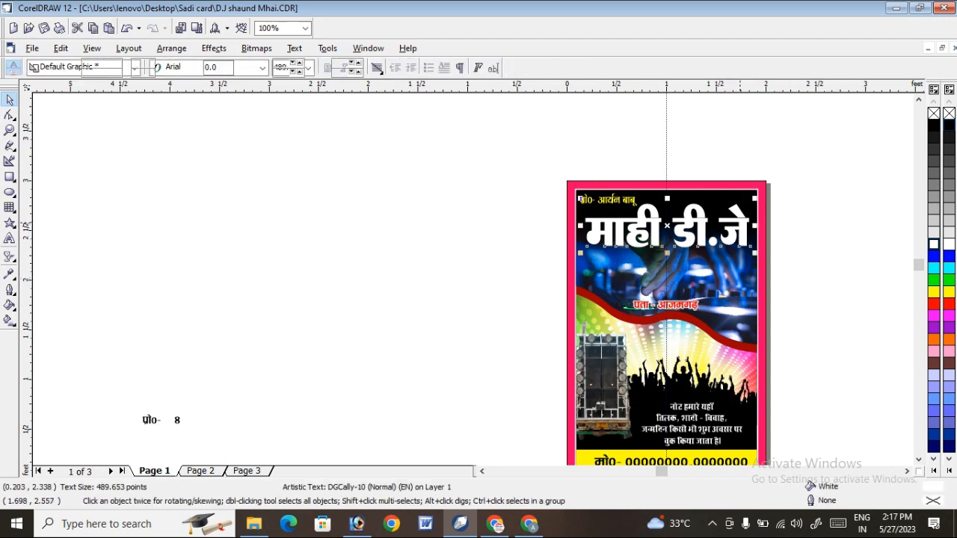
{"action": "mouse_move", "coordinate": [736, 224]}
{"action": "left_mouse_down"}
{"action": "mouse_move", "coordinate": [740, 250]}
{"action": "mouse_move", "coordinate": [738, 236]}
{"action": "left_mouse_up"}
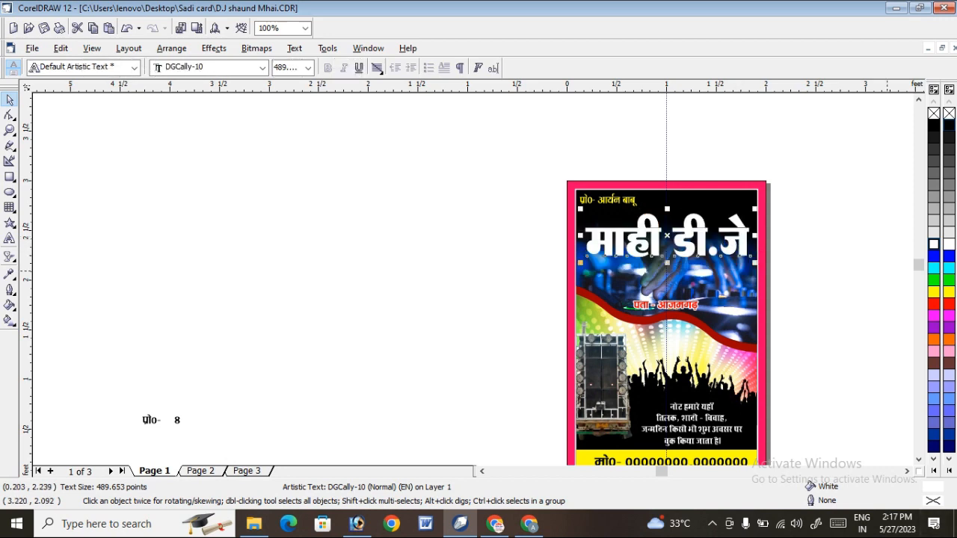
Give the माही डी.जे title a cyan 0.333 in outline with rounded corners and line caps, placed behind the fill and scaled with the image
{"action": "right_click", "coordinate": [933, 256]}
{"action": "key", "text": "F12"}
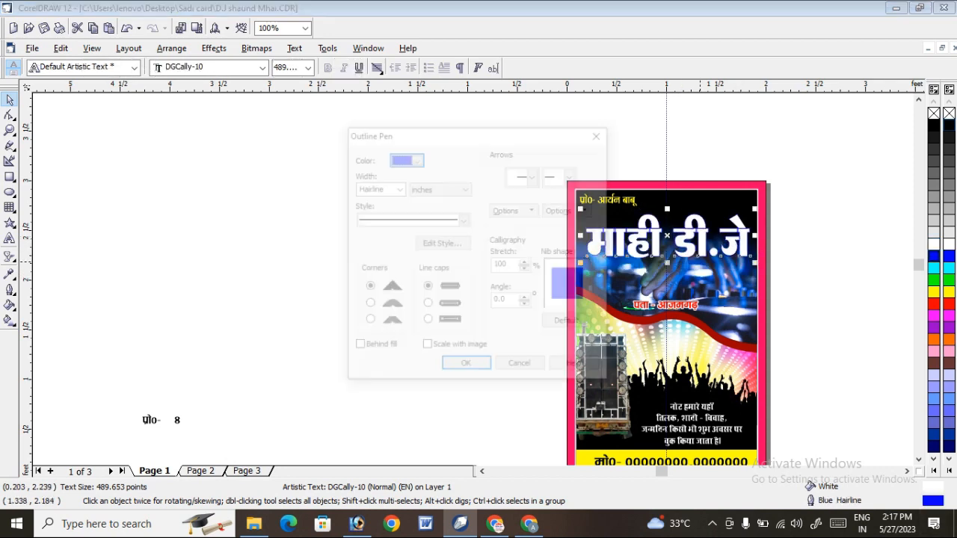
{"action": "left_click", "coordinate": [398, 189]}
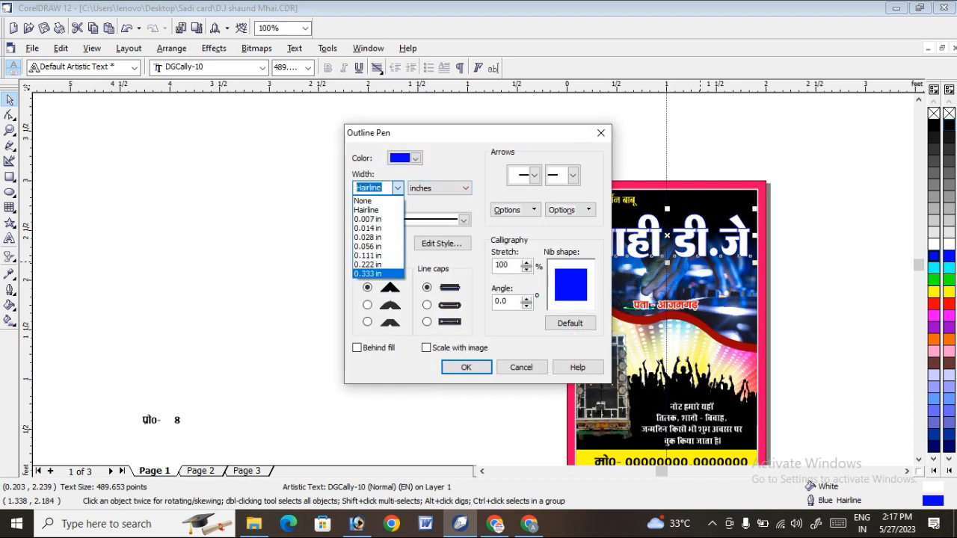
{"action": "left_click", "coordinate": [378, 274]}
{"action": "left_click", "coordinate": [426, 305]}
{"action": "left_click", "coordinate": [367, 305]}
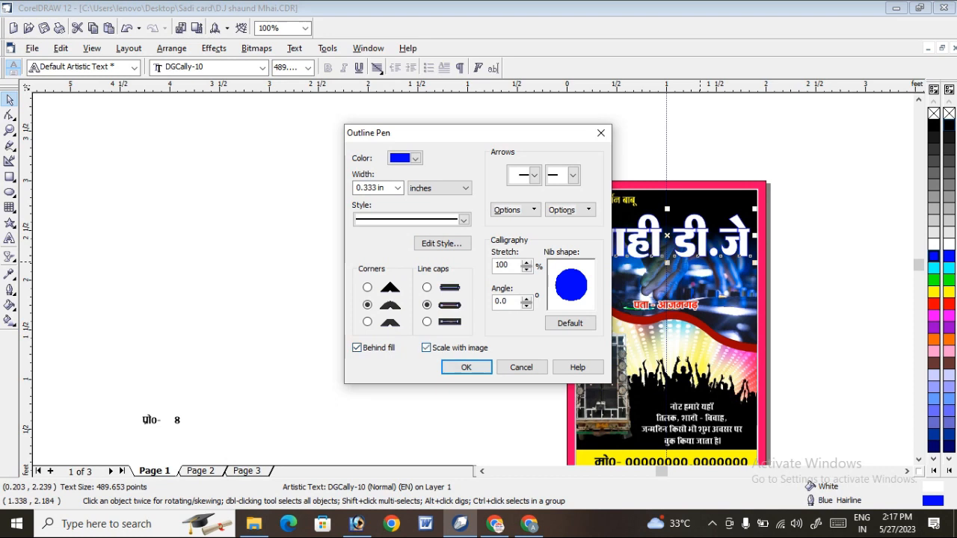
{"action": "key", "text": "Return"}
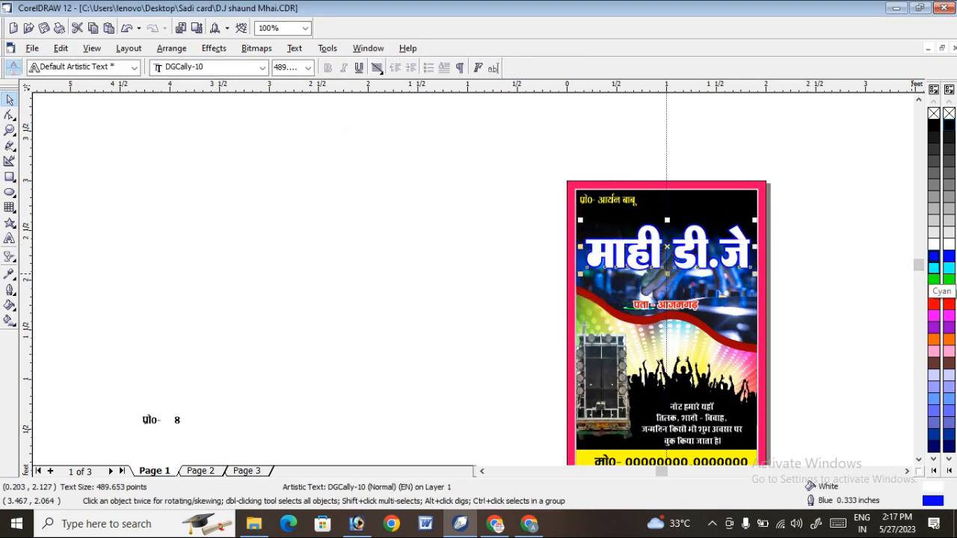
{"action": "right_click", "coordinate": [933, 267]}
Duplicate the माही डी.जे title slightly above the original, fill the copy yellow and make its outline black
{"action": "left_click_drag", "start_coordinate": [738, 244], "coordinate": [740, 239]}
{"action": "right_click", "coordinate": [739, 239]}
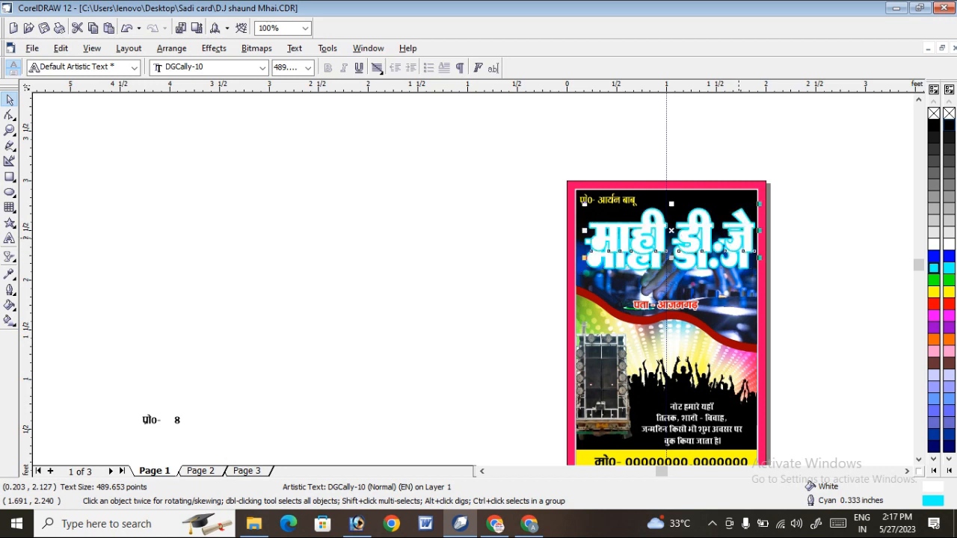
{"action": "left_click", "coordinate": [692, 237]}
{"action": "left_click", "coordinate": [934, 292]}
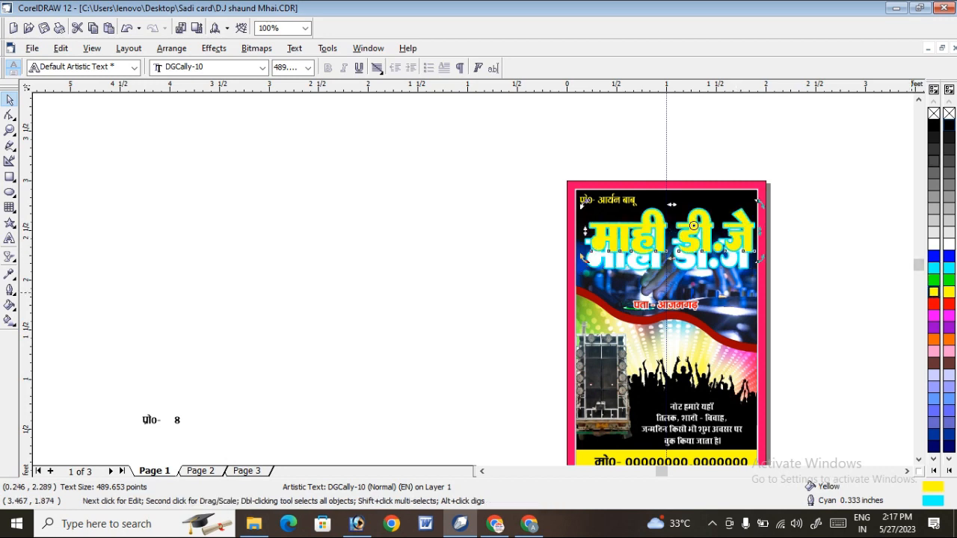
{"action": "right_click", "coordinate": [934, 125]}
{"action": "left_click", "coordinate": [836, 244]}
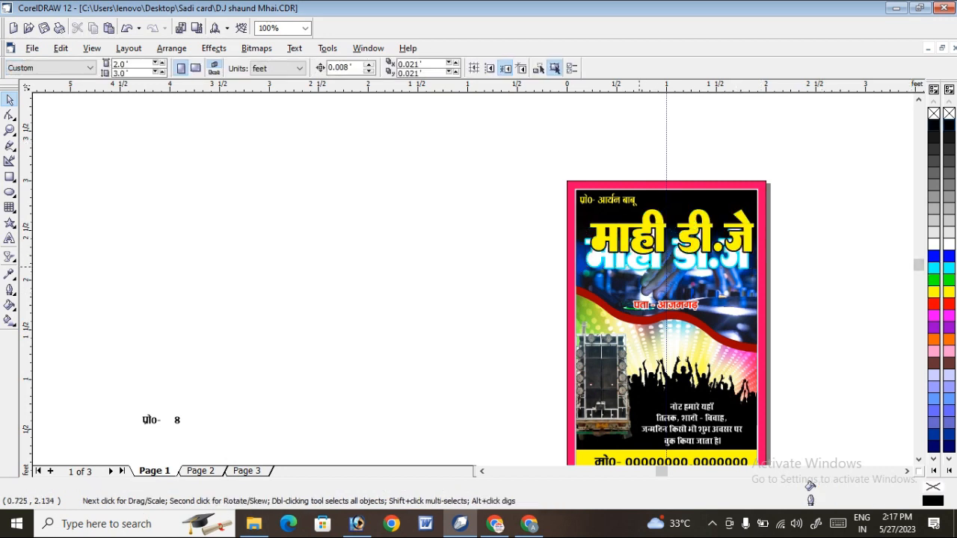
Nudge the white title with the cyan outline left and shift the yellow copy down and left so they overlap like an offset shadow
{"action": "left_click", "coordinate": [638, 267]}
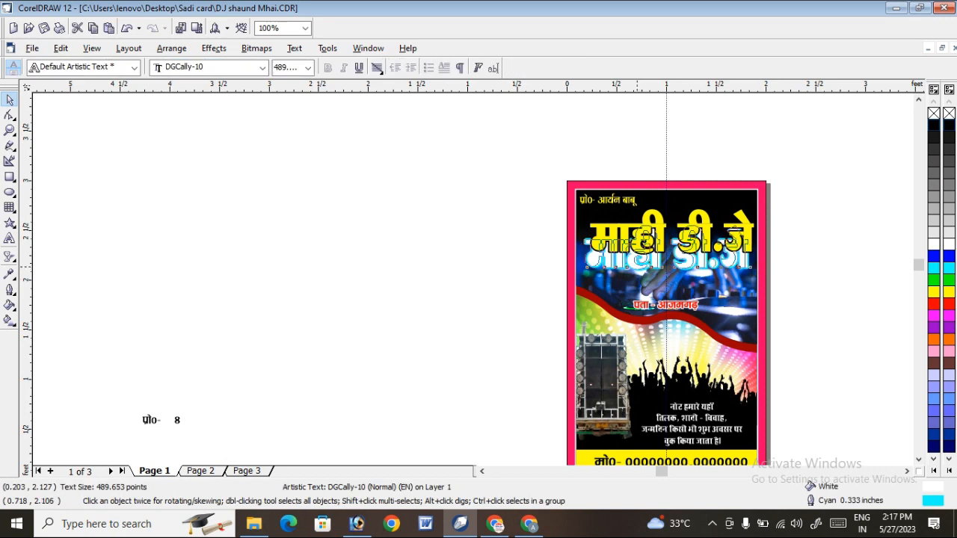
{"action": "key", "text": "Left"}
{"action": "key", "text": "Left"}
{"action": "key", "text": "Left"}
{"action": "key", "text": "Left"}
{"action": "key", "text": "Left"}
{"action": "left_click", "coordinate": [657, 224]}
{"action": "left_click_drag", "start_coordinate": [591, 251], "coordinate": [587, 257]}
{"action": "key", "text": "Escape"}
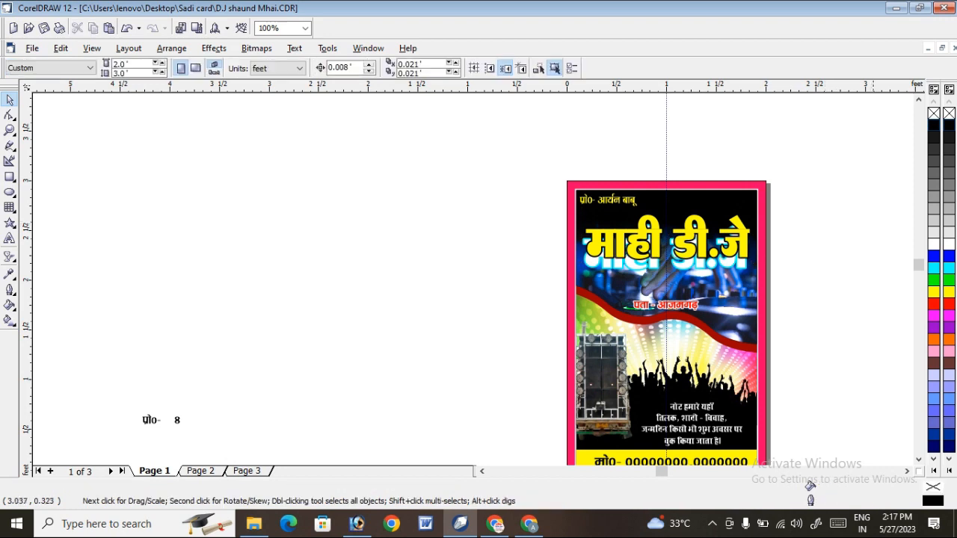
Delete the leftover प्रो0- 8 text beside the page
{"action": "scroll", "coordinate": [473, 294], "scroll_direction": "down", "scroll_amount": 1}
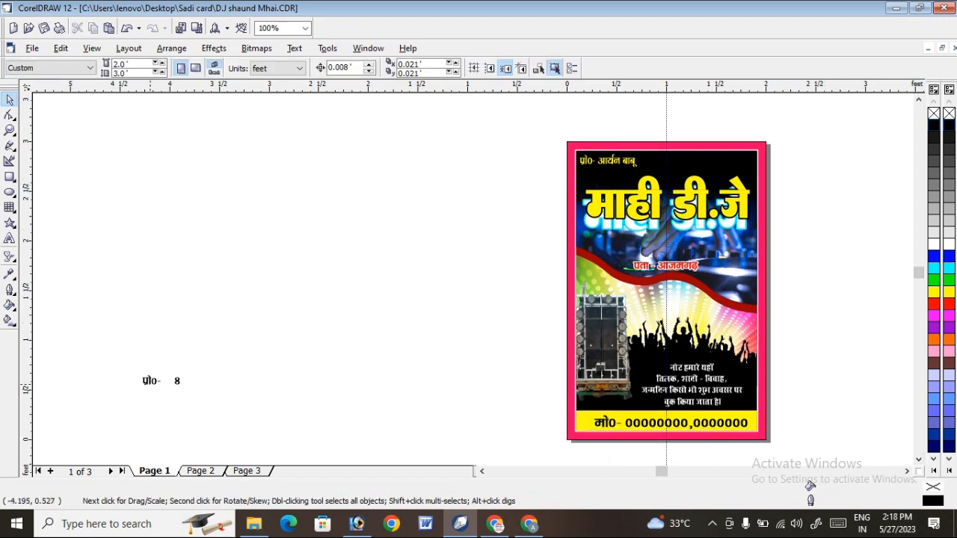
{"action": "left_click", "coordinate": [163, 382]}
{"action": "key", "text": "Delete"}
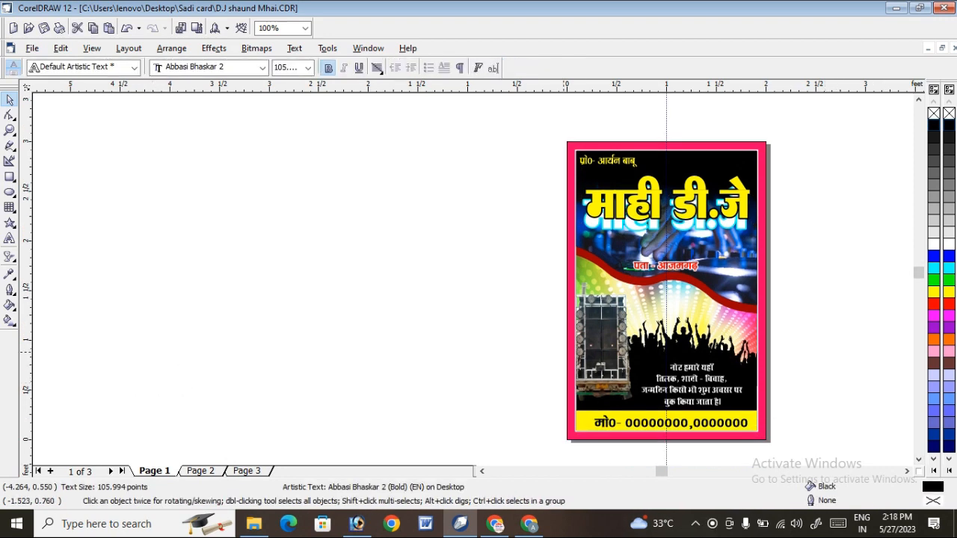
Edit the contents of the poster's PowerClip frame and enlarge the speaker truck to about 1.01 by 2.02 ft in the lower-left area
{"action": "left_click", "coordinate": [604, 319]}
{"action": "right_click", "coordinate": [607, 313]}
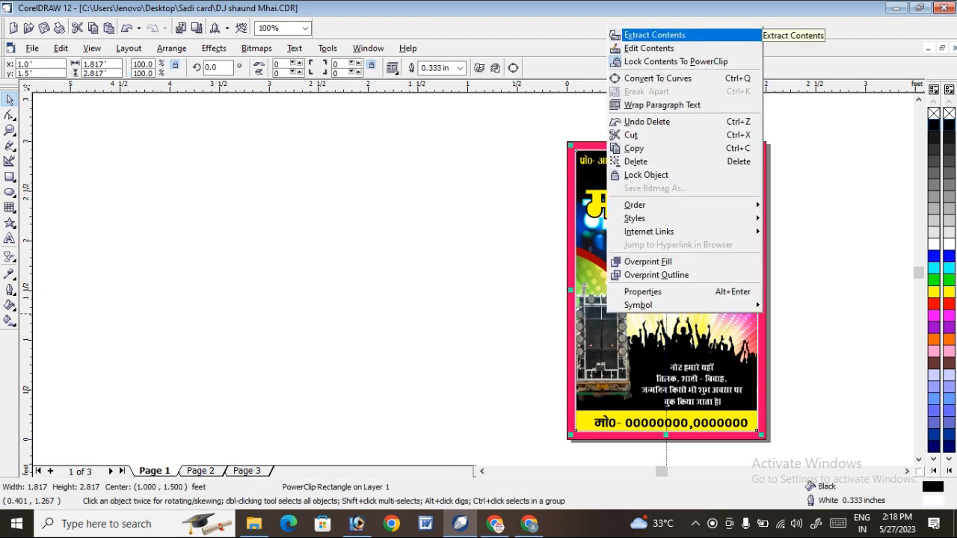
{"action": "left_click", "coordinate": [648, 48]}
{"action": "left_click", "coordinate": [615, 323]}
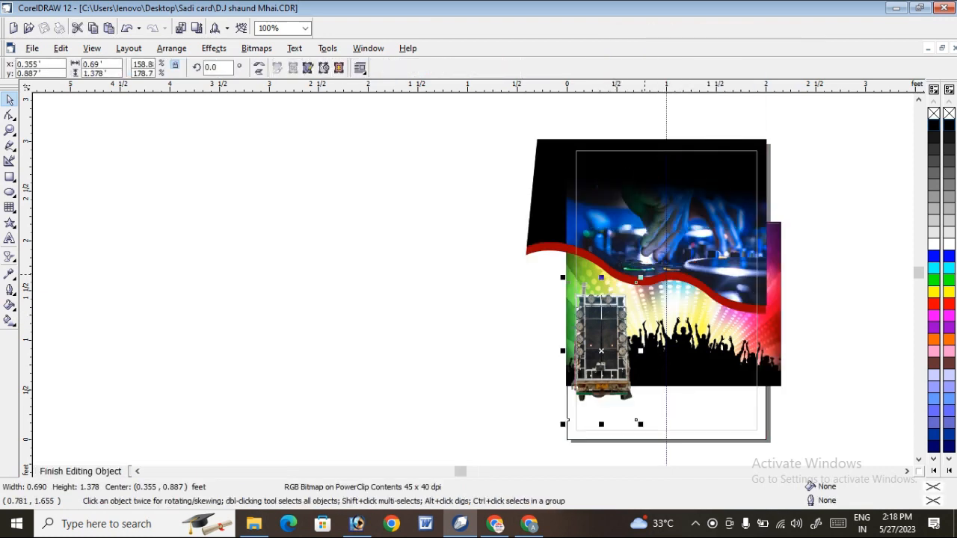
{"action": "left_click", "coordinate": [645, 272]}
{"action": "left_click", "coordinate": [628, 307]}
{"action": "left_click_drag", "start_coordinate": [640, 279], "coordinate": [646, 269]}
{"action": "left_click_drag", "start_coordinate": [627, 355], "coordinate": [637, 338]}
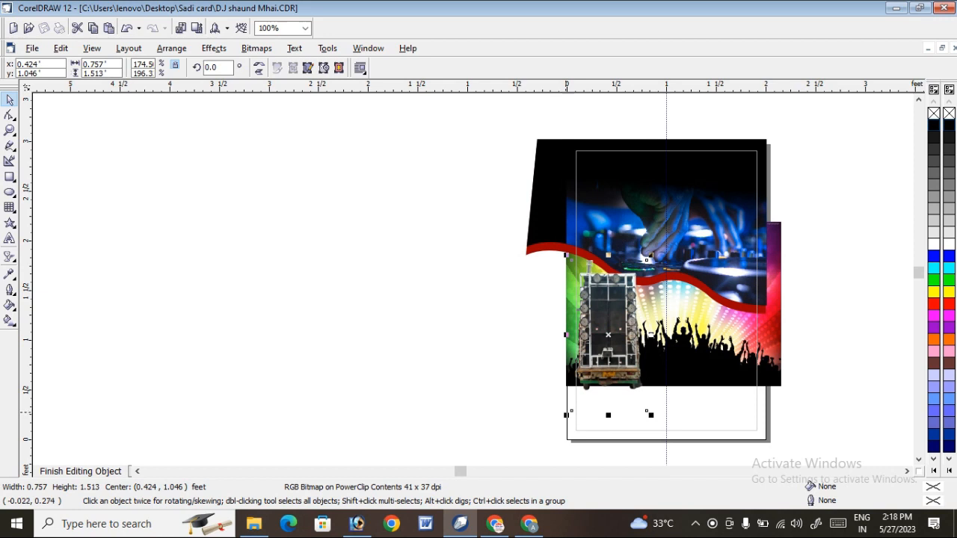
{"action": "left_click_drag", "start_coordinate": [565, 413], "coordinate": [522, 476]}
{"action": "left_click_drag", "start_coordinate": [615, 334], "coordinate": [627, 314]}
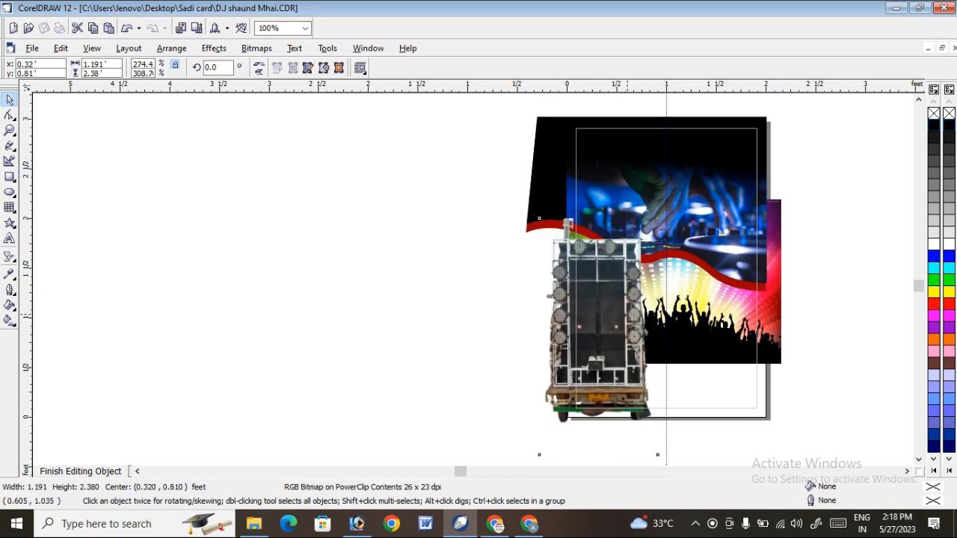
{"action": "left_click_drag", "start_coordinate": [663, 211], "coordinate": [644, 248]}
{"action": "left_click_drag", "start_coordinate": [633, 300], "coordinate": [648, 289]}
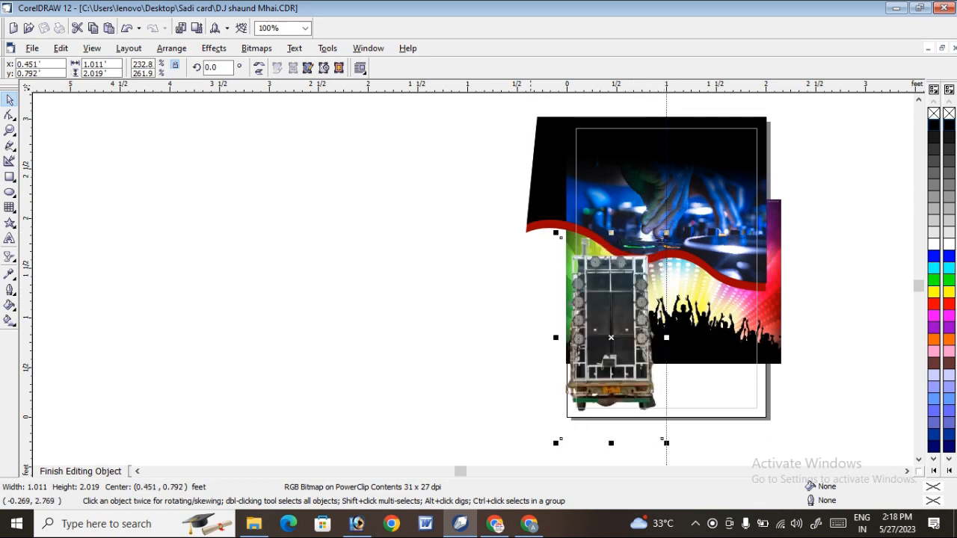
Move the DJ picture and red curve together up by about 0.14 ft, and finish editing the PowerClip contents
{"action": "left_click_drag", "start_coordinate": [481, 102], "coordinate": [840, 327]}
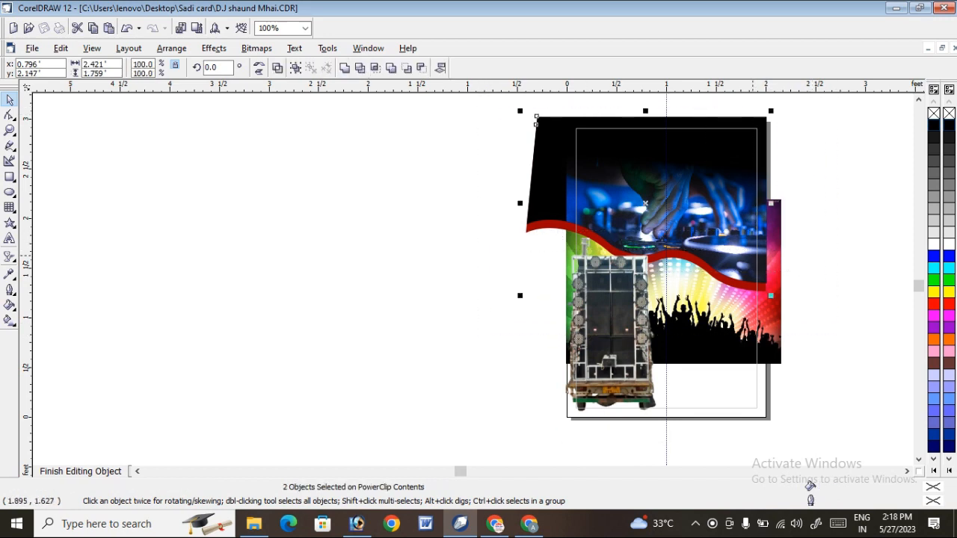
{"action": "left_click_drag", "start_coordinate": [752, 258], "coordinate": [747, 242]}
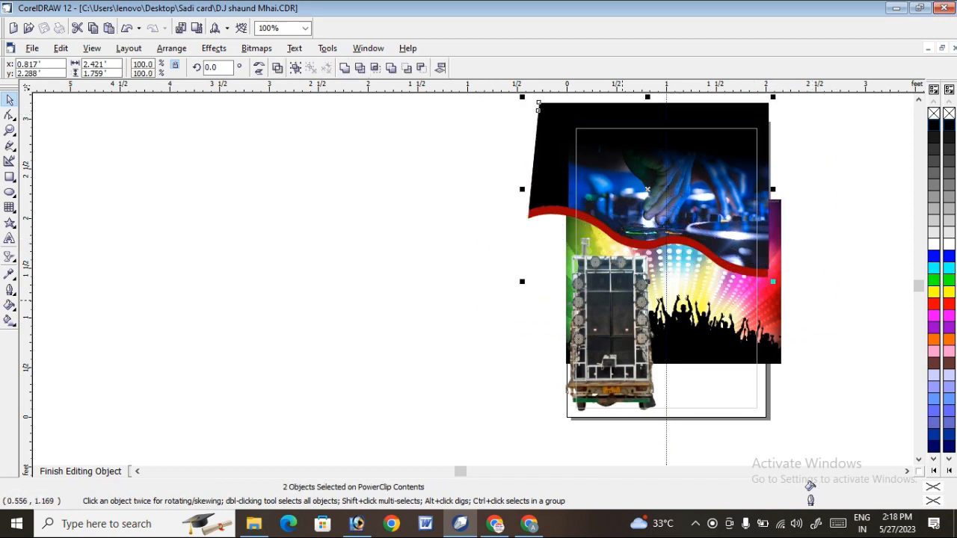
{"action": "left_click", "coordinate": [622, 300]}
{"action": "left_click", "coordinate": [80, 471]}
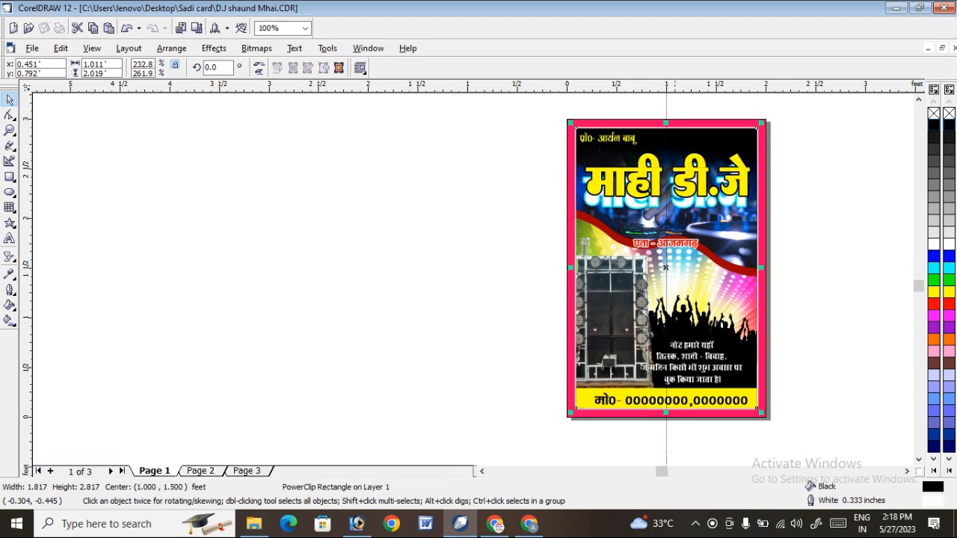
{"action": "left_click", "coordinate": [876, 180]}
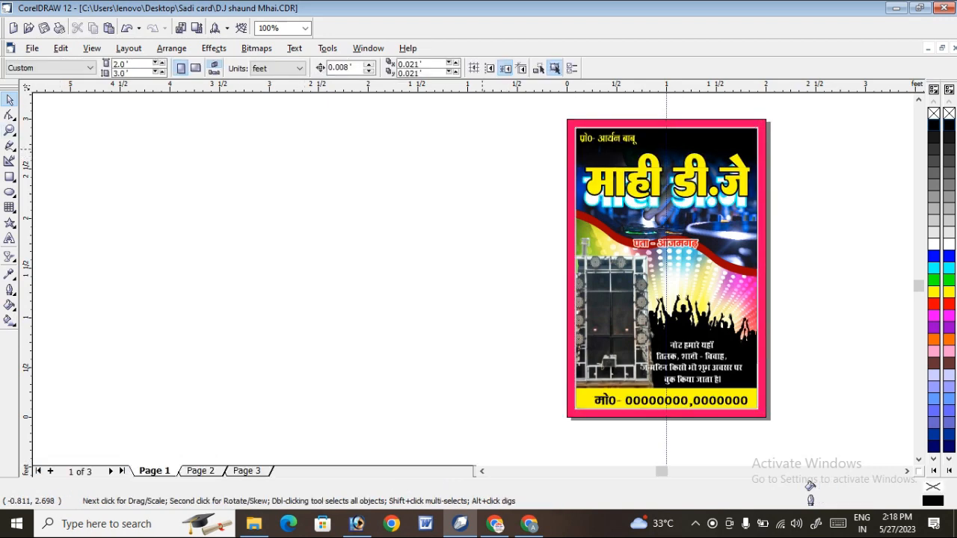
Move the address text up off the red curve, into the space below the title
{"action": "left_click", "coordinate": [10, 130]}
{"action": "left_click_drag", "start_coordinate": [561, 153], "coordinate": [822, 426]}
{"action": "left_click", "coordinate": [9, 99]}
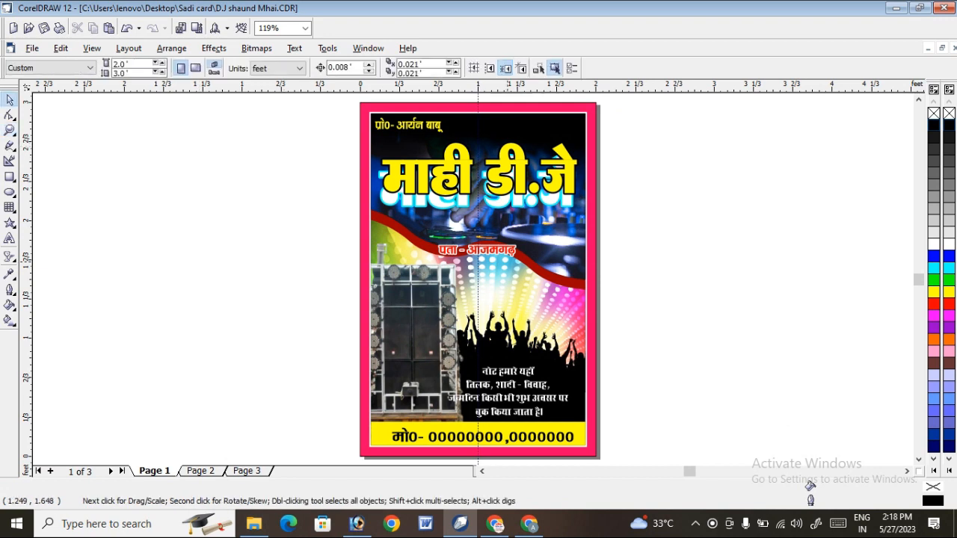
{"action": "left_click", "coordinate": [484, 249]}
{"action": "left_click_drag", "start_coordinate": [484, 250], "coordinate": [477, 222]}
{"action": "left_click", "coordinate": [726, 194]}
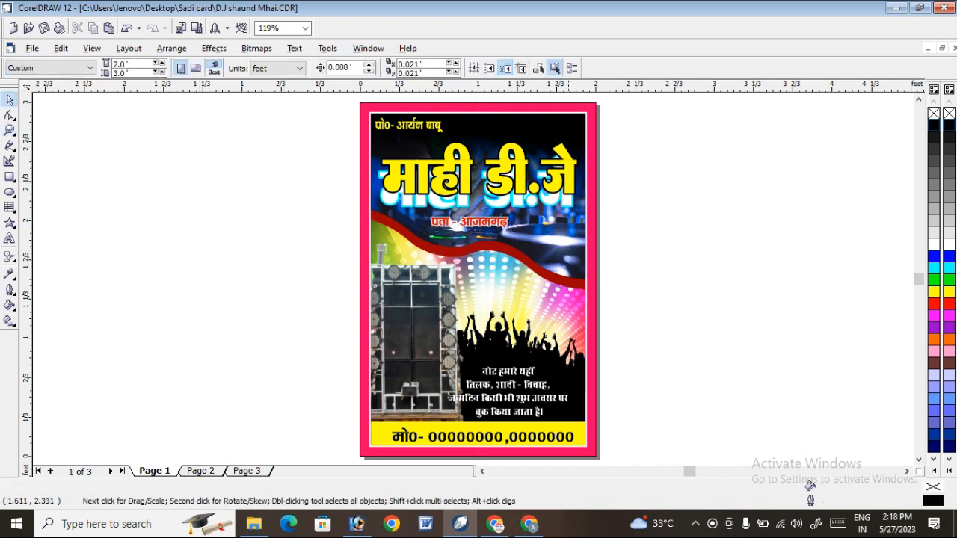
Move both title layers up close to the proprietor line and shift the address text up and left beneath them
{"action": "left_click_drag", "start_coordinate": [685, 218], "coordinate": [302, 141]}
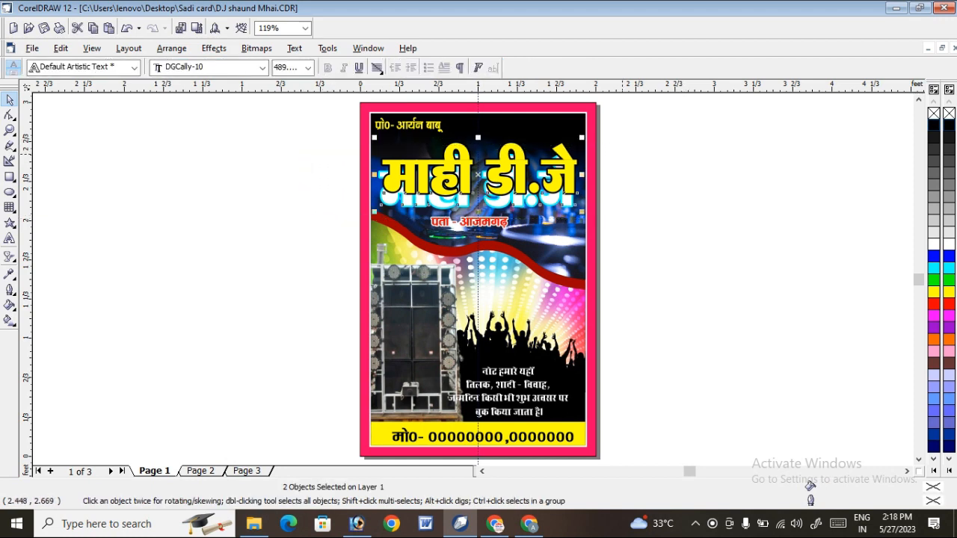
{"action": "left_click_drag", "start_coordinate": [522, 168], "coordinate": [524, 146]}
{"action": "left_click", "coordinate": [692, 175]}
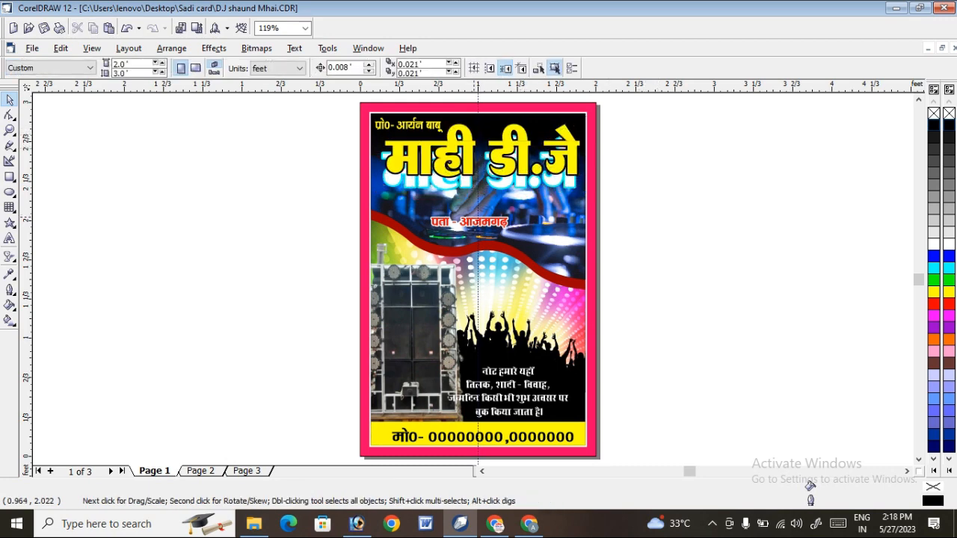
{"action": "left_click_drag", "start_coordinate": [485, 223], "coordinate": [451, 207]}
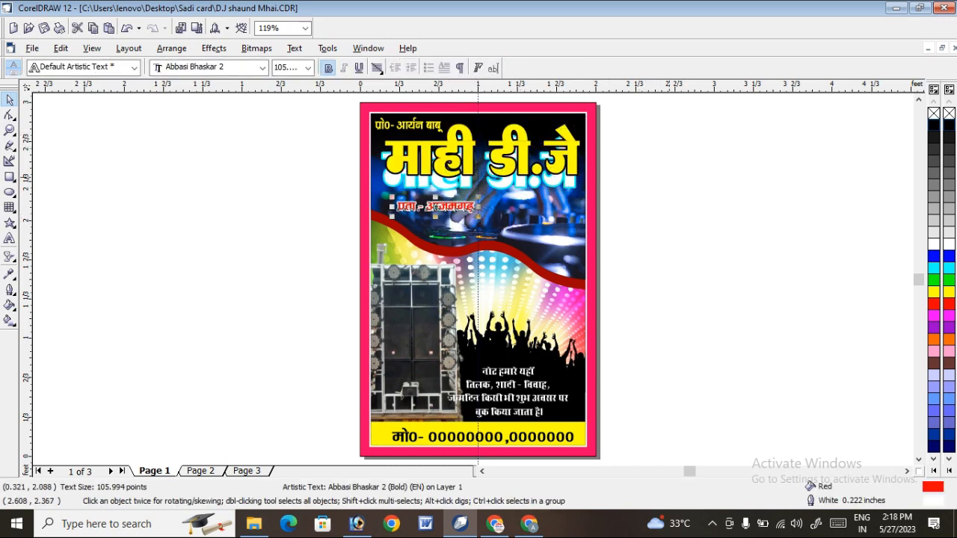
{"action": "left_click", "coordinate": [665, 189]}
Edit the PowerClip frame's contents and give the dark red curve a radial fountain fill from white to dark red
{"action": "right_click", "coordinate": [538, 203]}
{"action": "left_click", "coordinate": [580, 224]}
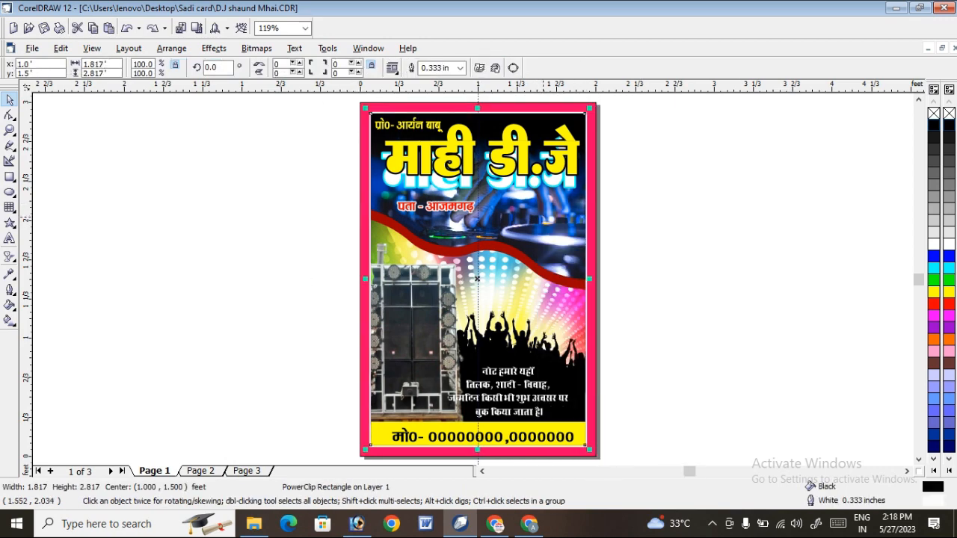
{"action": "right_click", "coordinate": [541, 214]}
{"action": "left_click", "coordinate": [584, 239]}
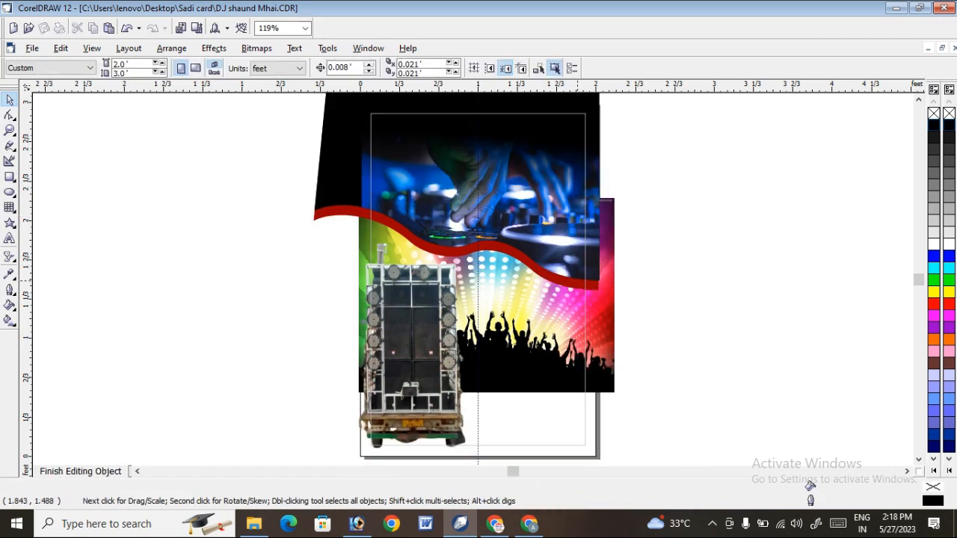
{"action": "left_click", "coordinate": [576, 279]}
{"action": "left_click", "coordinate": [9, 320]}
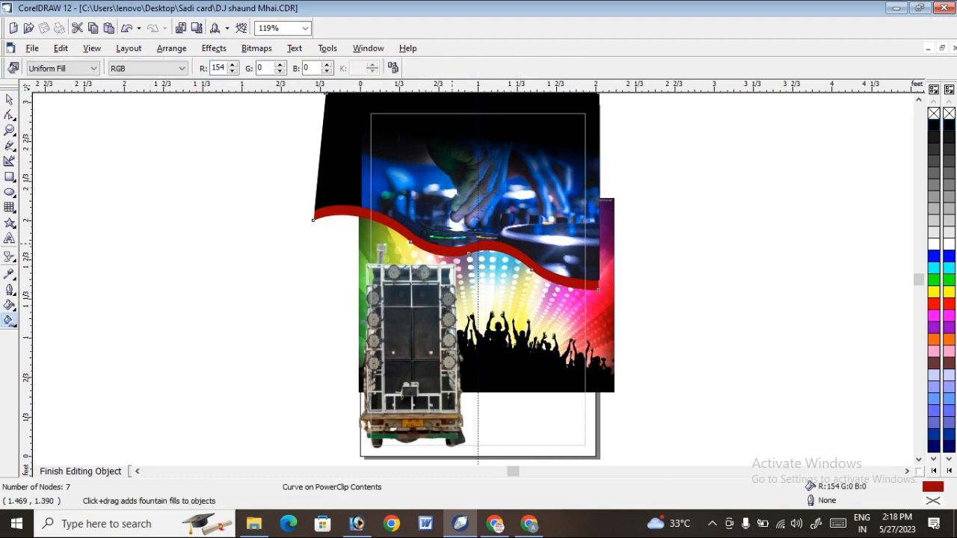
{"action": "left_click_drag", "start_coordinate": [445, 247], "coordinate": [501, 252]}
{"action": "left_click", "coordinate": [63, 68]}
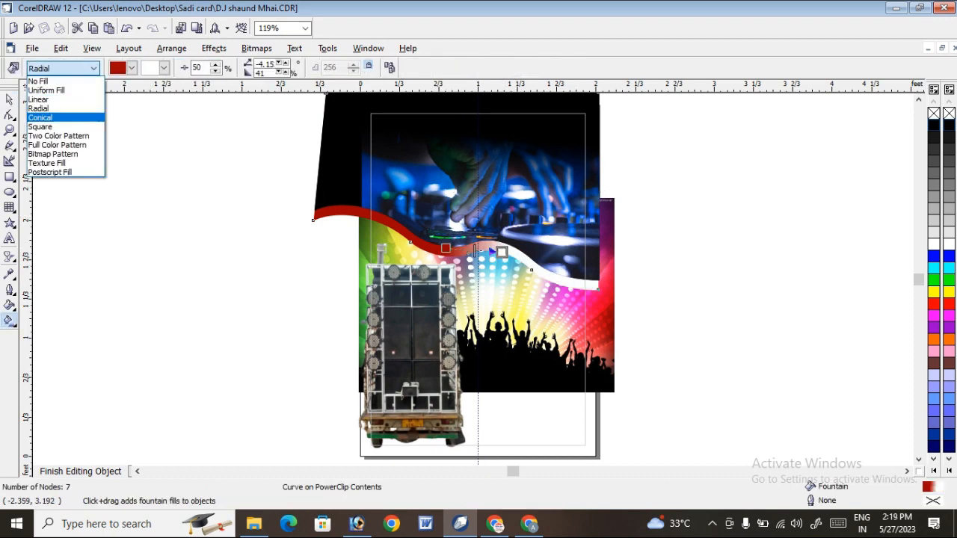
{"action": "left_click", "coordinate": [39, 108]}
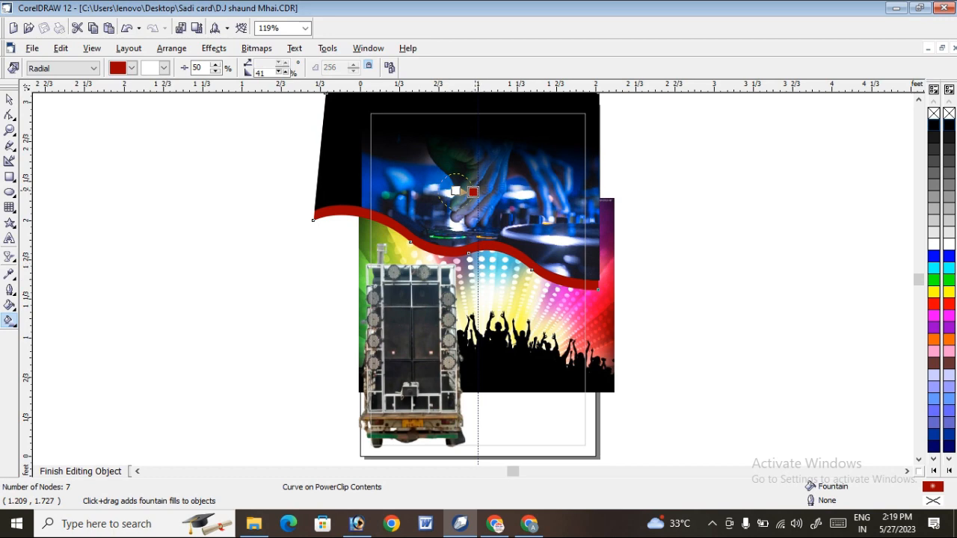
Enlarge the radial fill and centre it on the middle of the curve, make its centre colour red, and finish editing the PowerClip contents
{"action": "left_click_drag", "start_coordinate": [474, 192], "coordinate": [508, 238]}
{"action": "left_click_drag", "start_coordinate": [455, 191], "coordinate": [448, 255]}
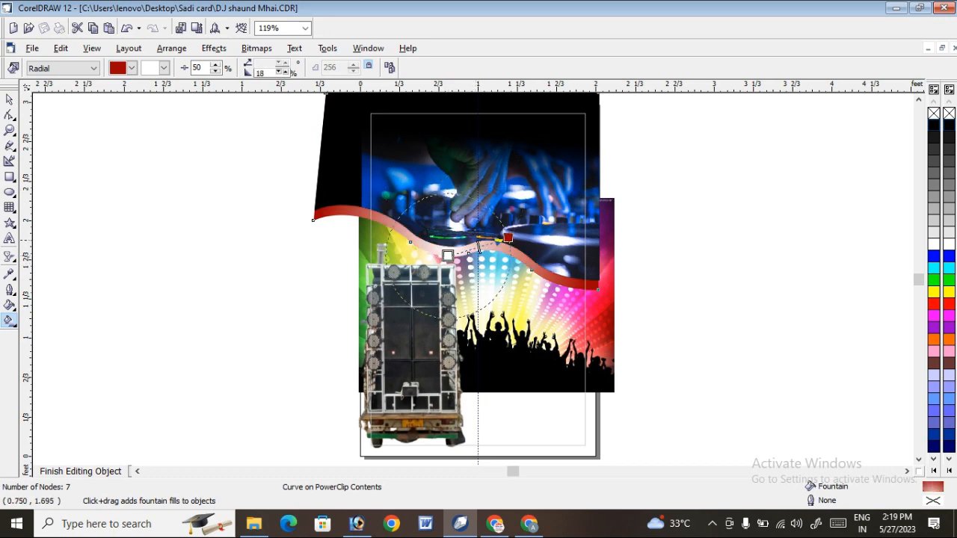
{"action": "left_click_drag", "start_coordinate": [509, 238], "coordinate": [551, 177]}
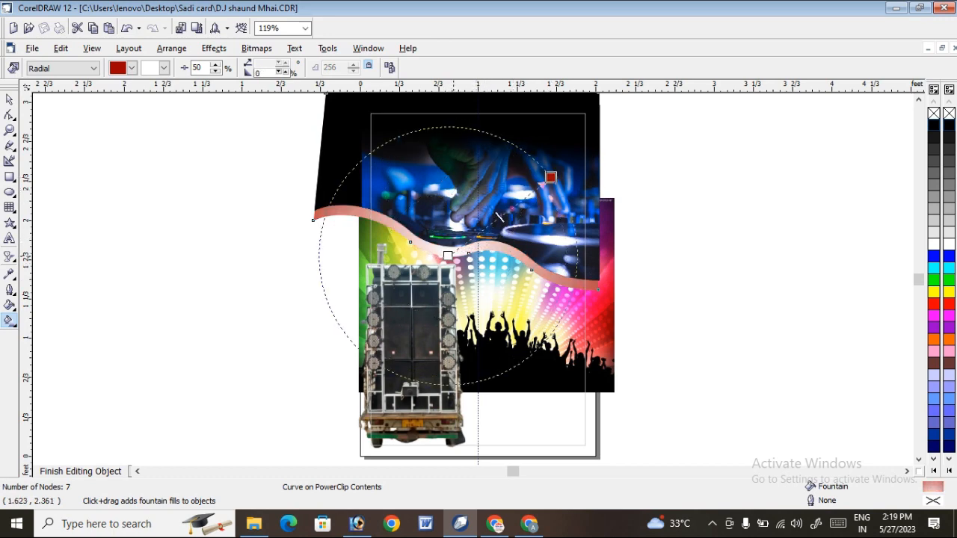
{"action": "left_click_drag", "start_coordinate": [448, 256], "coordinate": [473, 250]}
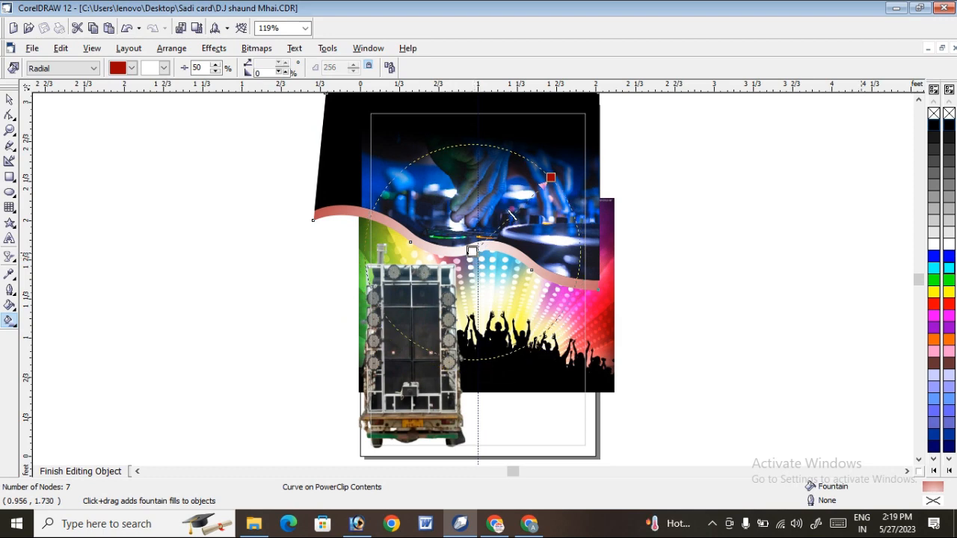
{"action": "left_click_drag", "start_coordinate": [933, 303], "coordinate": [473, 251]}
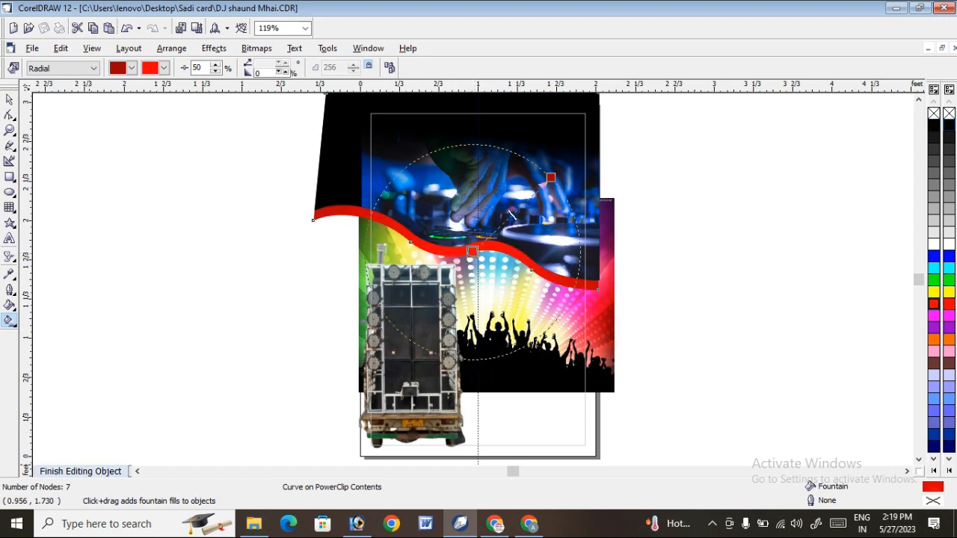
{"action": "left_click", "coordinate": [80, 471]}
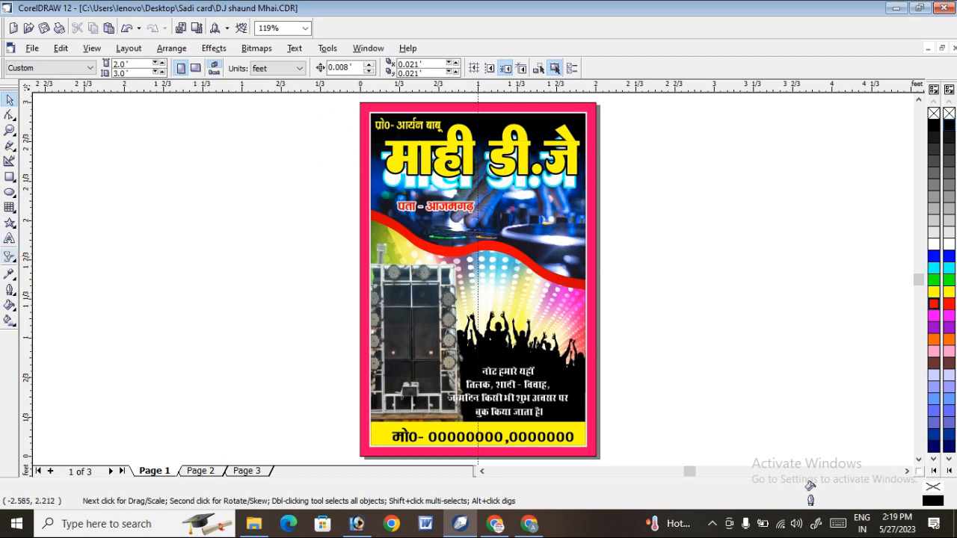
Blend the lower white-and-cyan title layer into the yellow माही डी.जे title using 20 blend steps
{"action": "left_click", "coordinate": [10, 256]}
{"action": "left_click", "coordinate": [36, 263]}
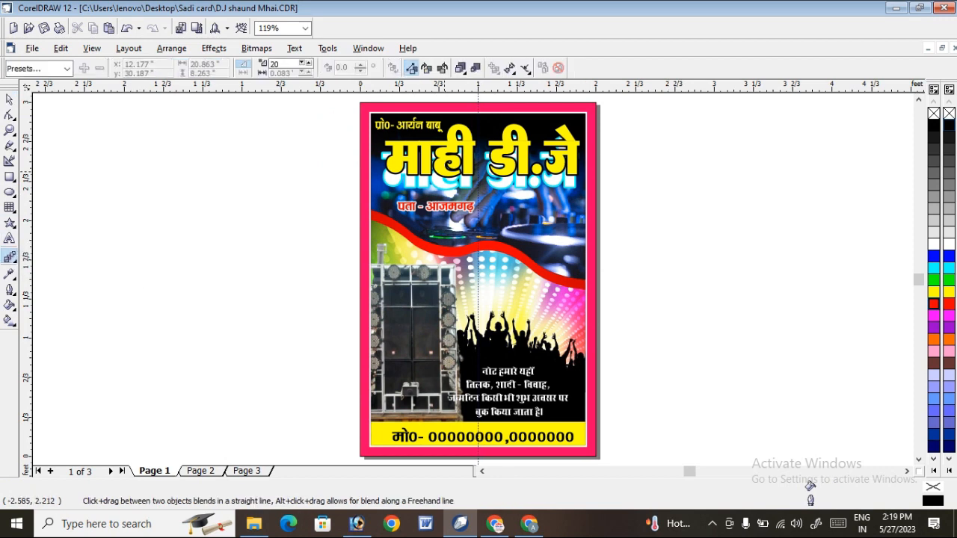
{"action": "left_click_drag", "start_coordinate": [454, 186], "coordinate": [457, 175]}
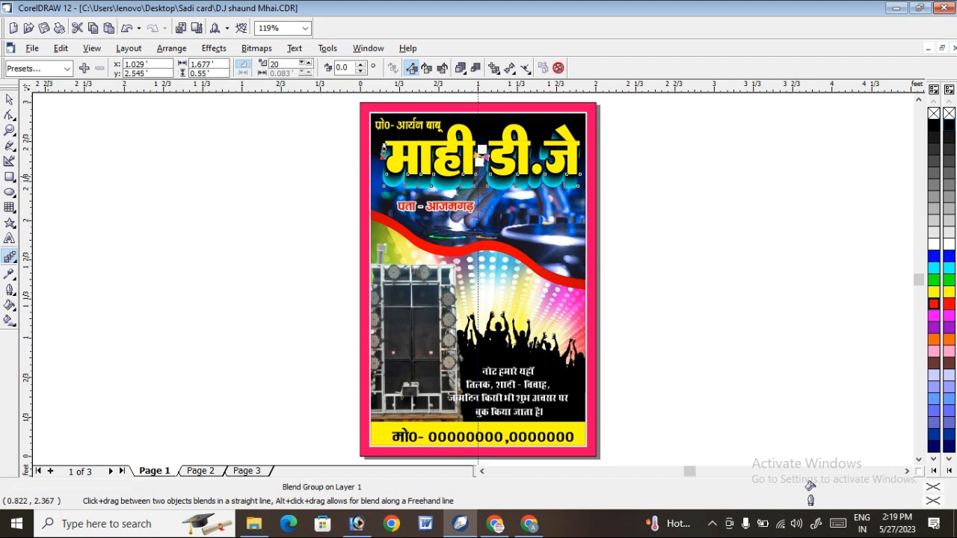
{"action": "left_click", "coordinate": [10, 100]}
{"action": "left_click", "coordinate": [658, 139]}
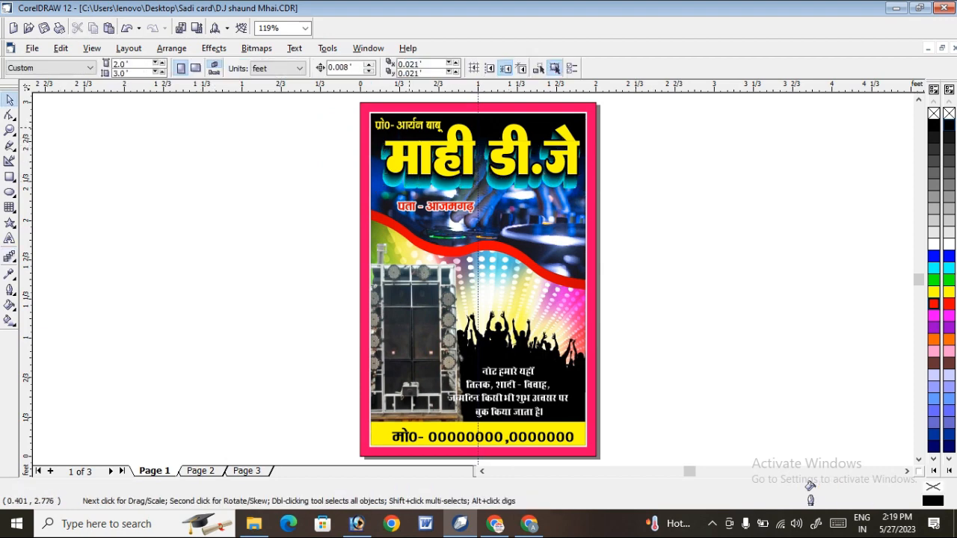
Fill the proprietor line with white, and move and shrink the booking note to fit the black area beside the speakers
{"action": "left_click", "coordinate": [407, 125]}
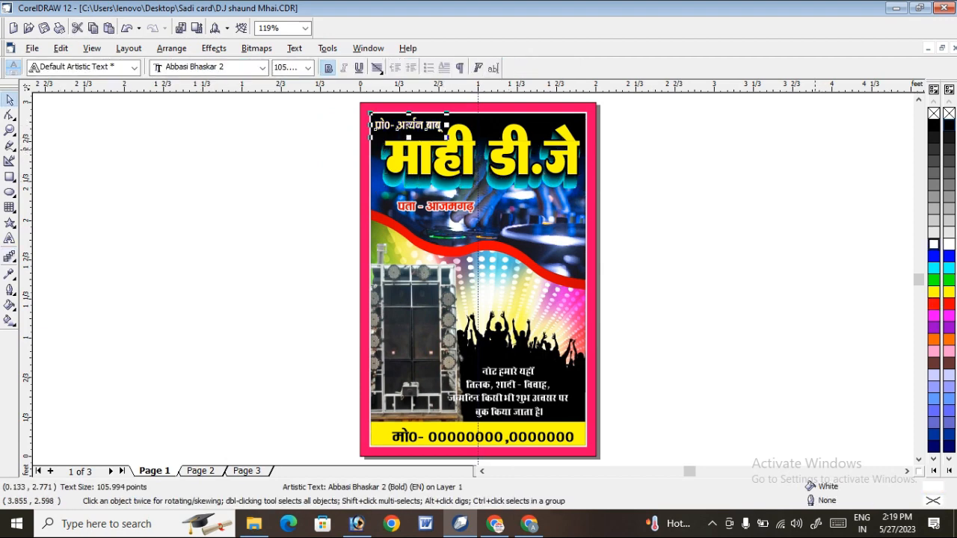
{"action": "key", "text": "Escape"}
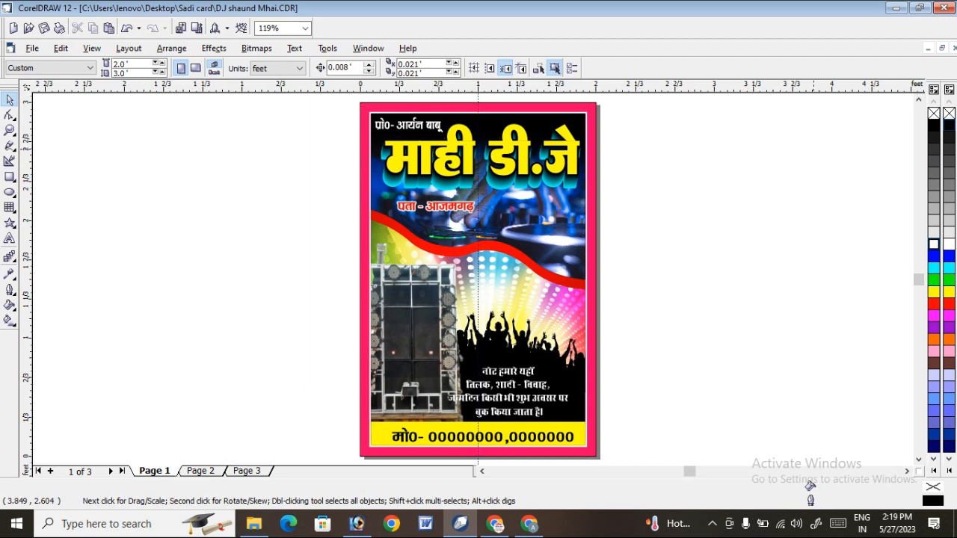
{"action": "left_click", "coordinate": [512, 404]}
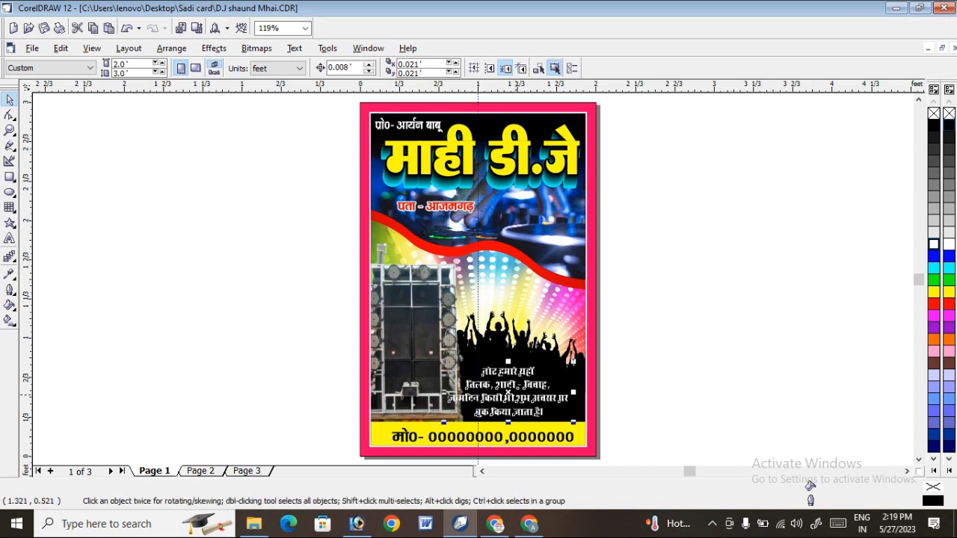
{"action": "left_click_drag", "start_coordinate": [508, 393], "coordinate": [529, 398]}
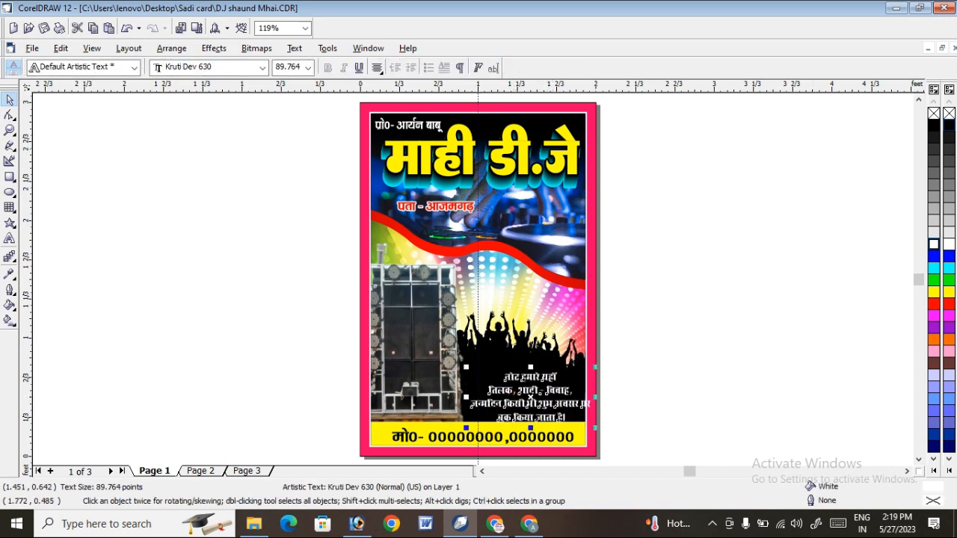
{"action": "left_click_drag", "start_coordinate": [596, 397], "coordinate": [545, 396]}
{"action": "left_click", "coordinate": [654, 376]}
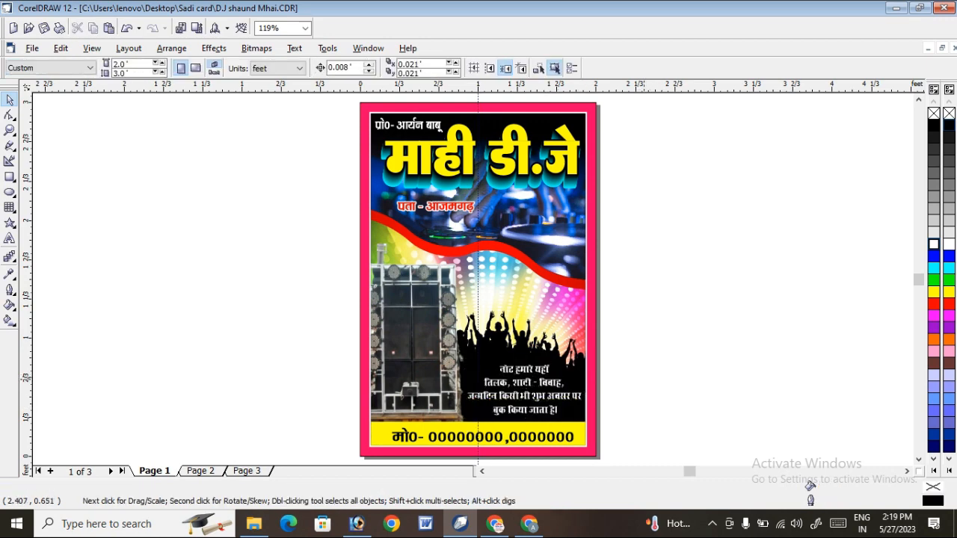
Examine the lower half of the poster up close and return to viewing the whole page
{"action": "left_click", "coordinate": [10, 130]}
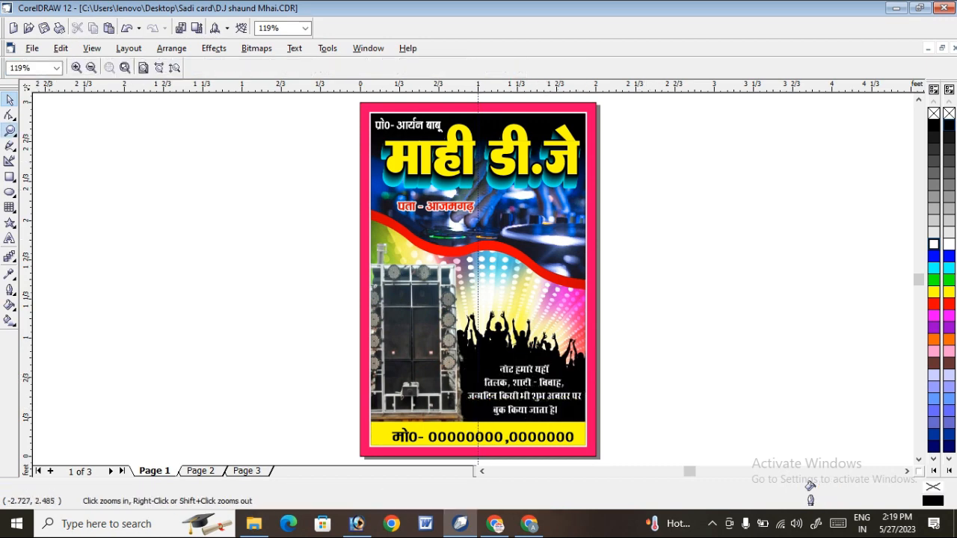
{"action": "left_click_drag", "start_coordinate": [214, 310], "coordinate": [663, 476]}
{"action": "scroll", "coordinate": [620, 362], "scroll_direction": "down", "scroll_amount": 1}
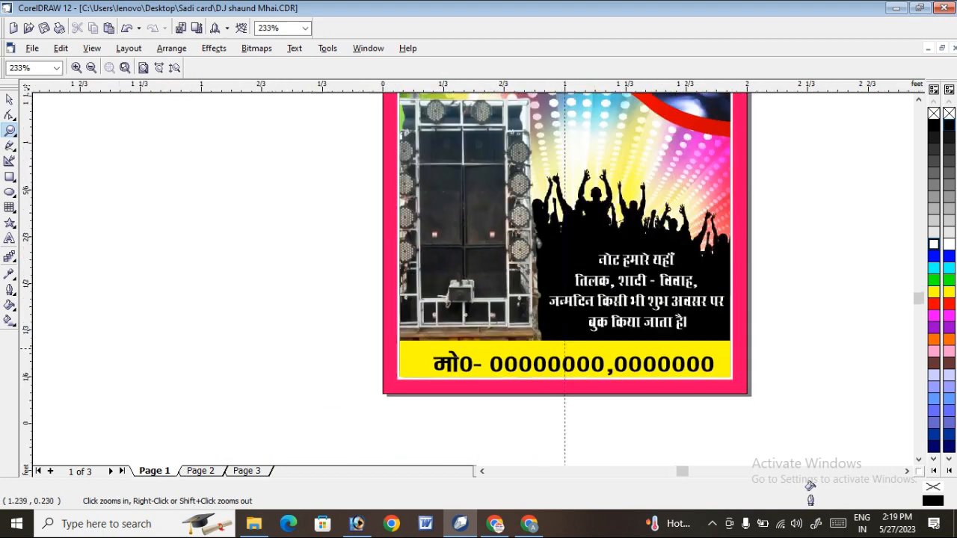
{"action": "scroll", "coordinate": [609, 355], "scroll_direction": "up", "scroll_amount": 2}
{"action": "scroll", "coordinate": [762, 410], "scroll_direction": "down", "scroll_amount": 3}
{"action": "scroll", "coordinate": [763, 410], "scroll_direction": "down", "scroll_amount": 1}
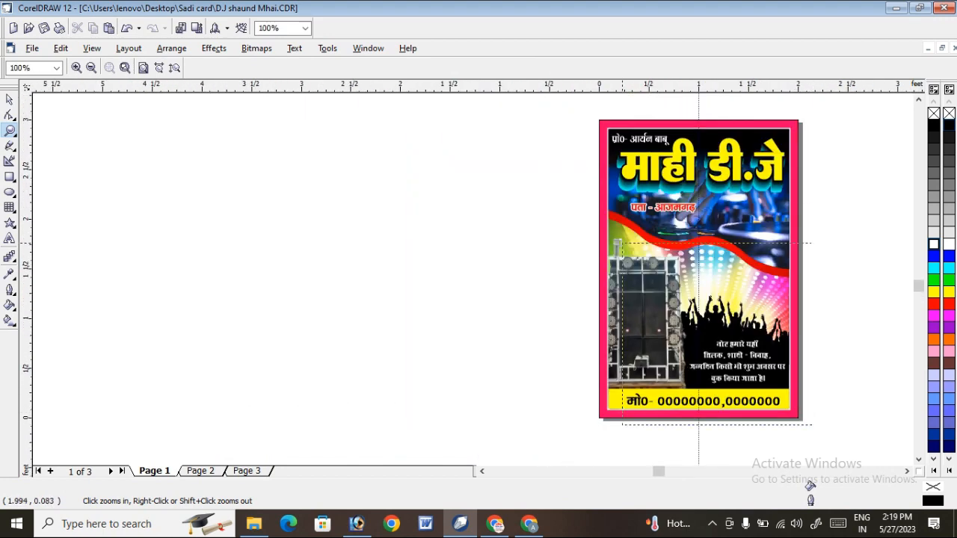
{"action": "left_click_drag", "start_coordinate": [738, 425], "coordinate": [556, 116]}
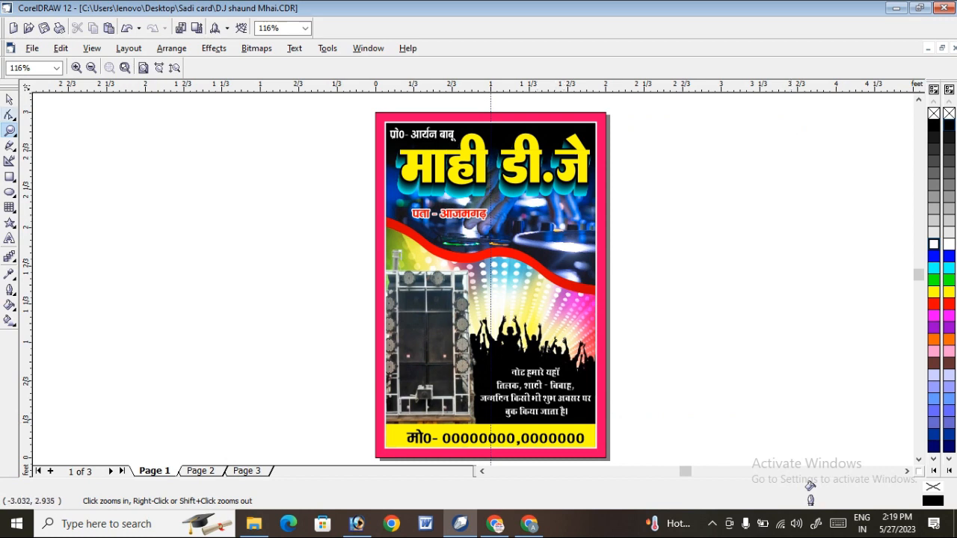
Start a new artistic text in the blank area beside the poster, level with the red curve
{"action": "left_click", "coordinate": [9, 100]}
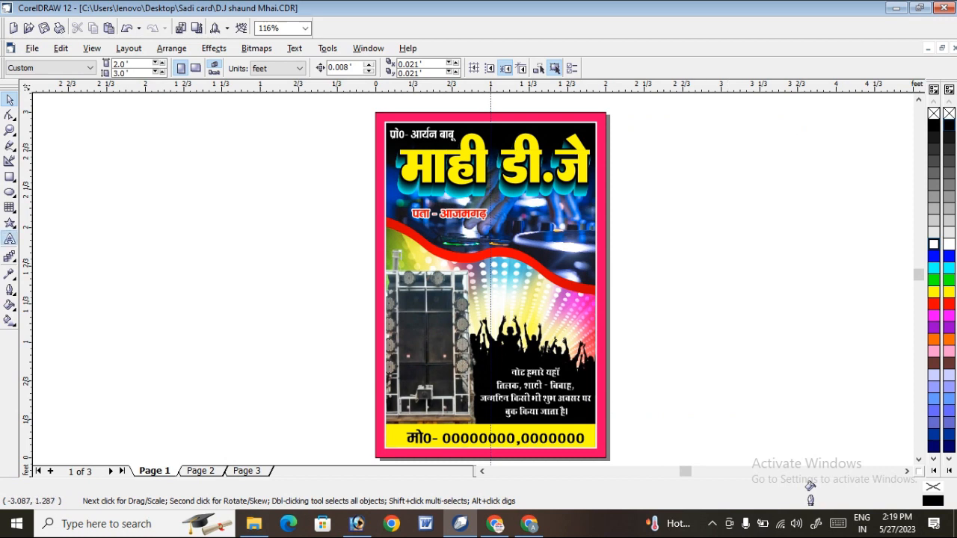
{"action": "left_click", "coordinate": [9, 239]}
{"action": "left_click", "coordinate": [158, 274]}
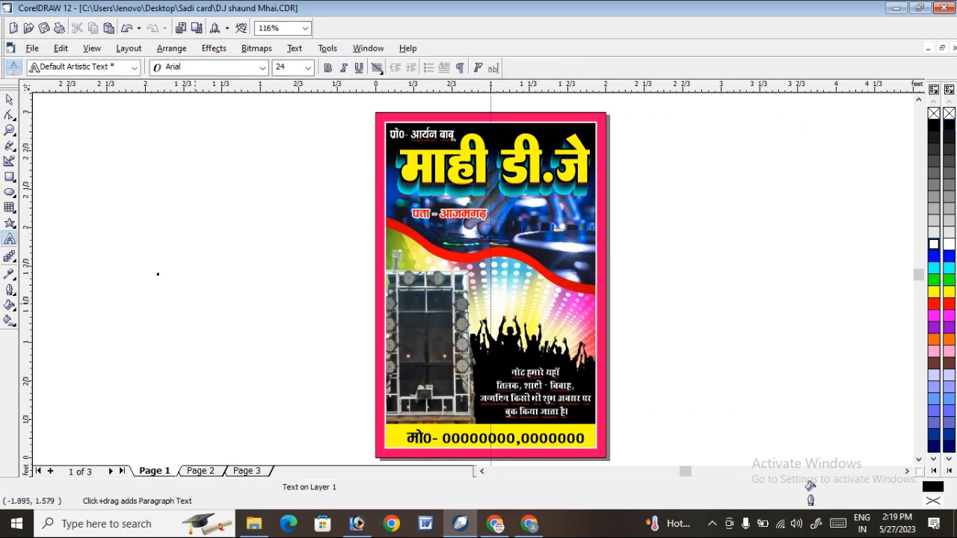
{"action": "type", "text": "ma"}
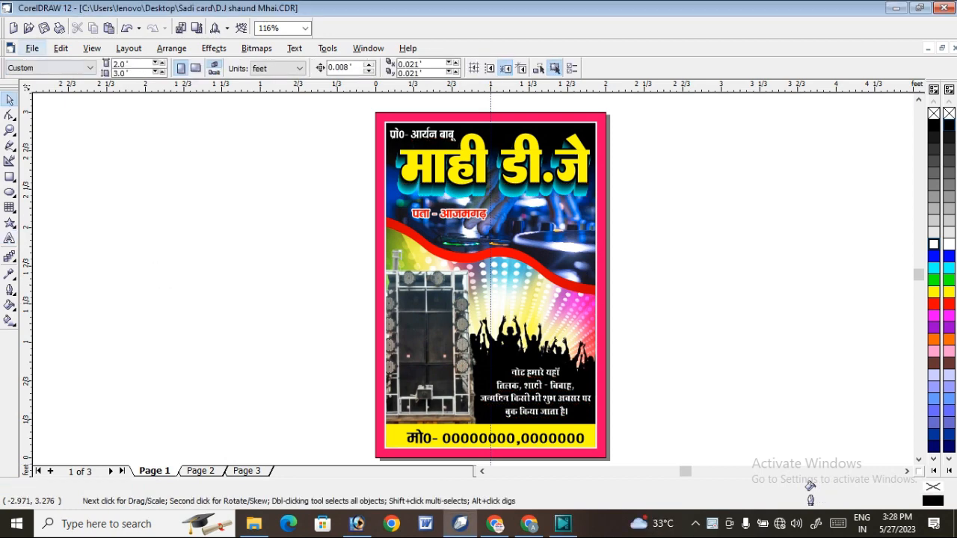
Export the poster to the Desktop as the JPEG file 2x3=1pc with a resolution of 150 dpi
{"action": "left_click", "coordinate": [33, 47]}
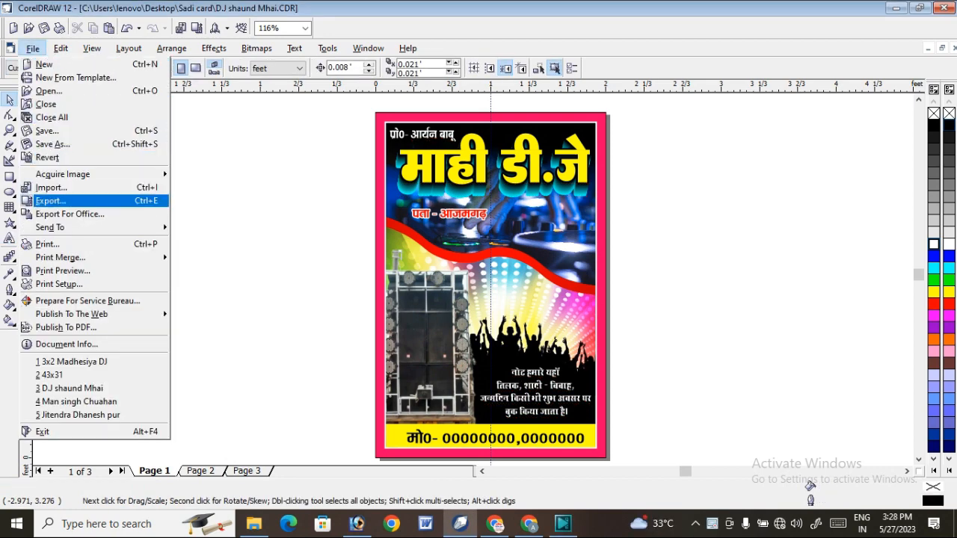
{"action": "left_click", "coordinate": [51, 201]}
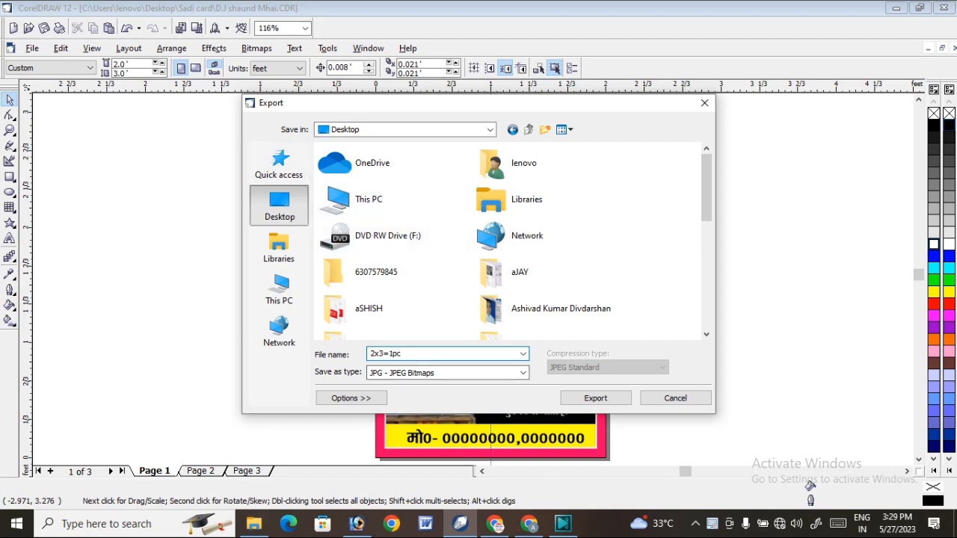
{"action": "left_click", "coordinate": [595, 399]}
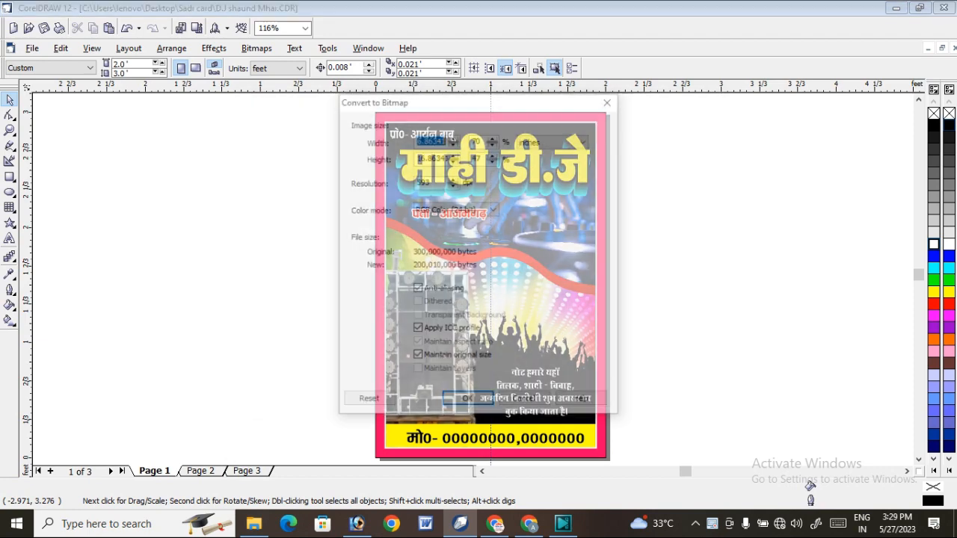
{"action": "double_click", "coordinate": [424, 182]}
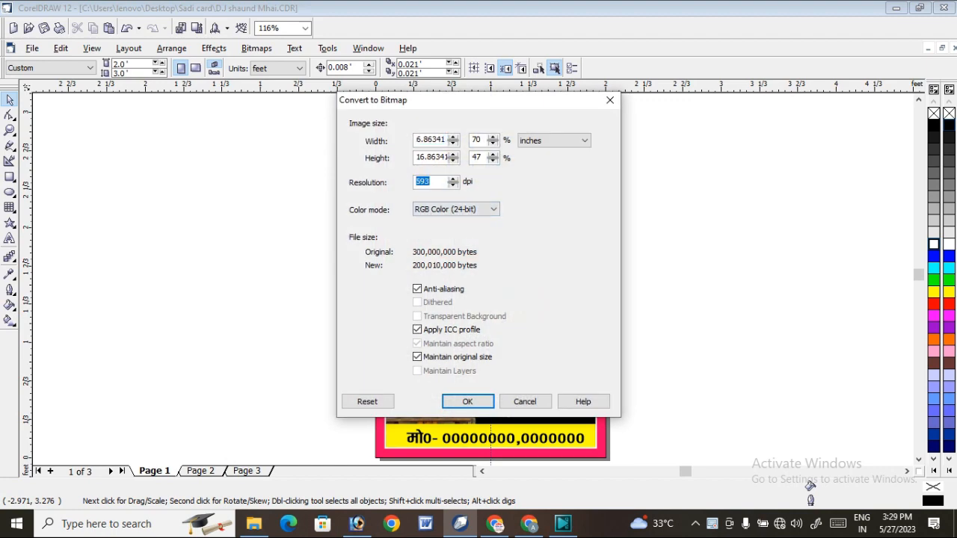
{"action": "type", "text": "150"}
{"action": "key", "text": "Return"}
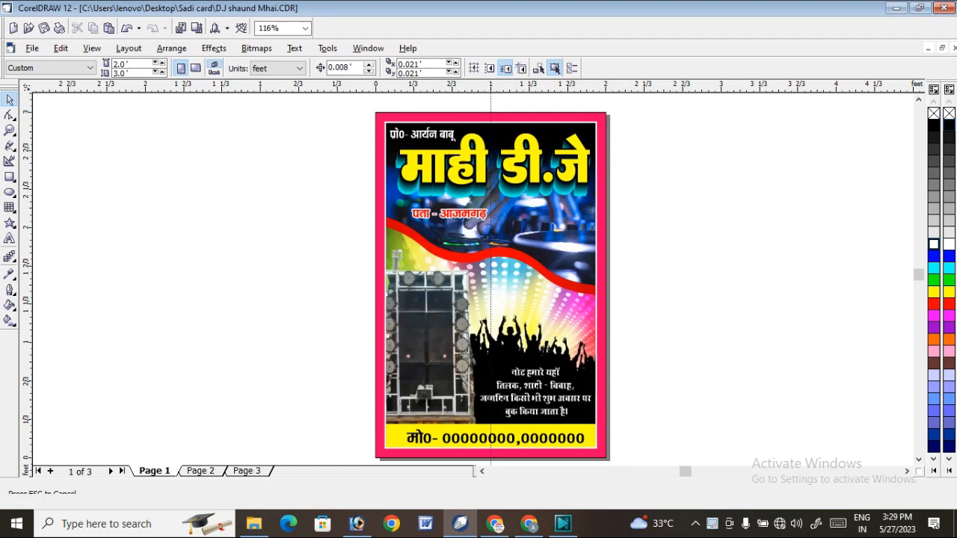
{"action": "left_click", "coordinate": [478, 363]}
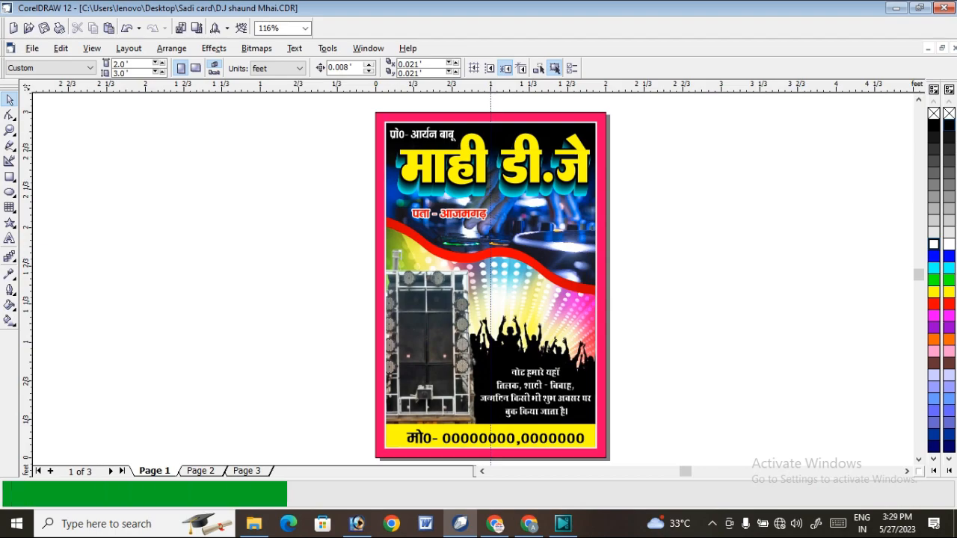
Open the exported 2x3=1pc image from the desktop and inspect its sharpness at full size
{"action": "left_click", "coordinate": [895, 8]}
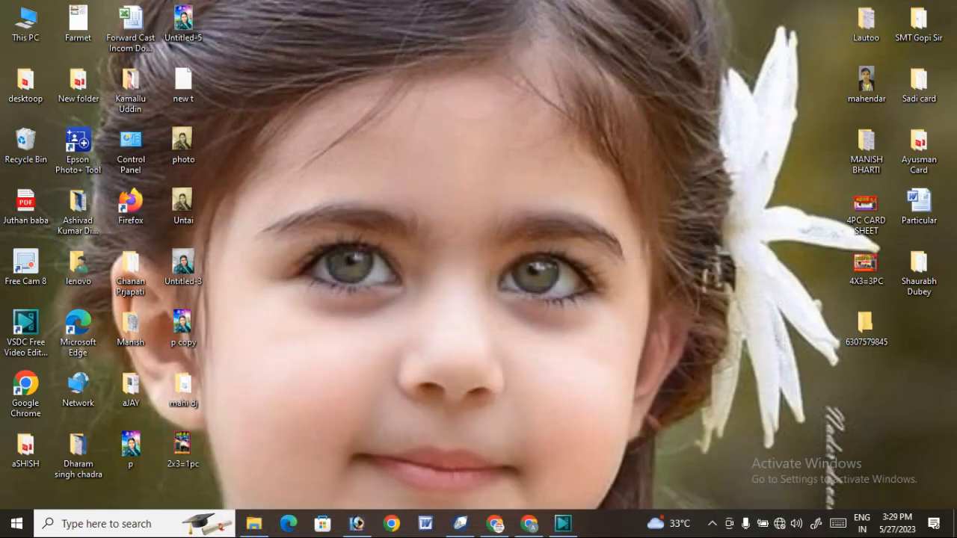
{"action": "double_click", "coordinate": [182, 449]}
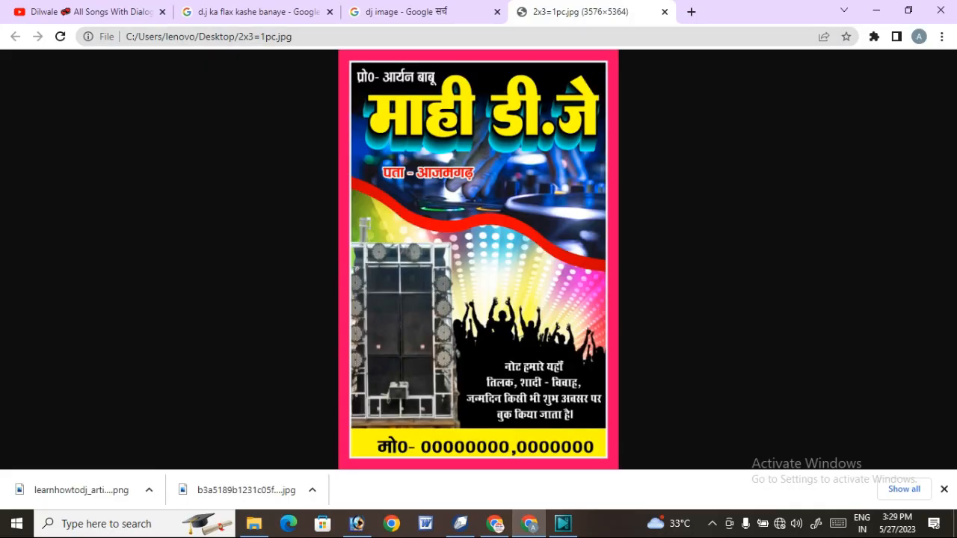
{"action": "left_click", "coordinate": [554, 139]}
{"action": "scroll", "coordinate": [467, 255], "scroll_direction": "down", "scroll_amount": 10}
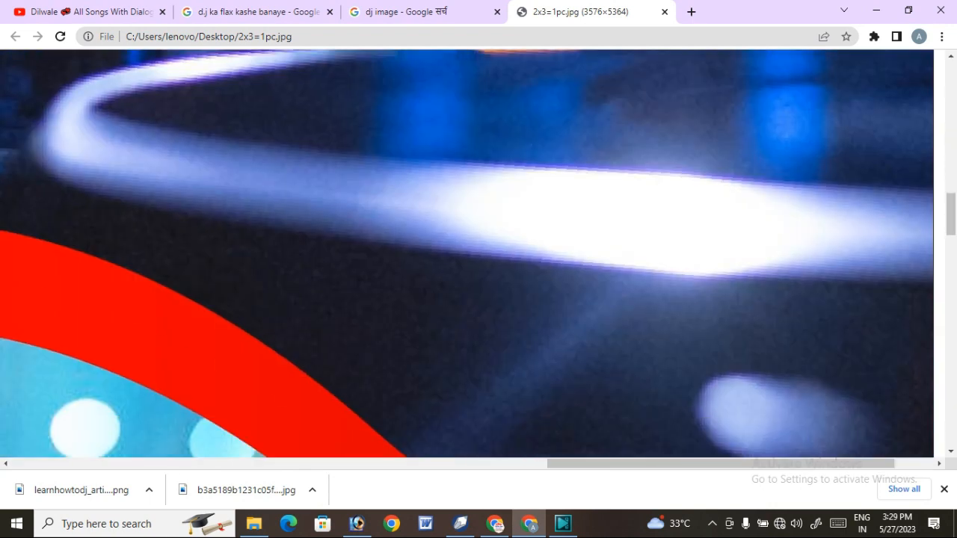
{"action": "left_click", "coordinate": [554, 139]}
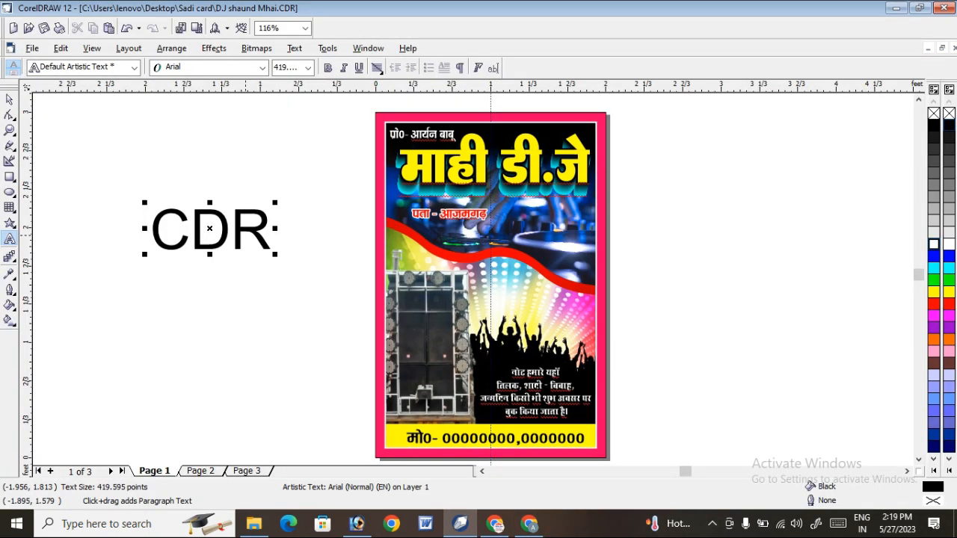
Add a second line reading "File L" beneath "CDR" in the text beside the poster
{"action": "key", "text": "Return"}
{"action": "type", "text": "File"}
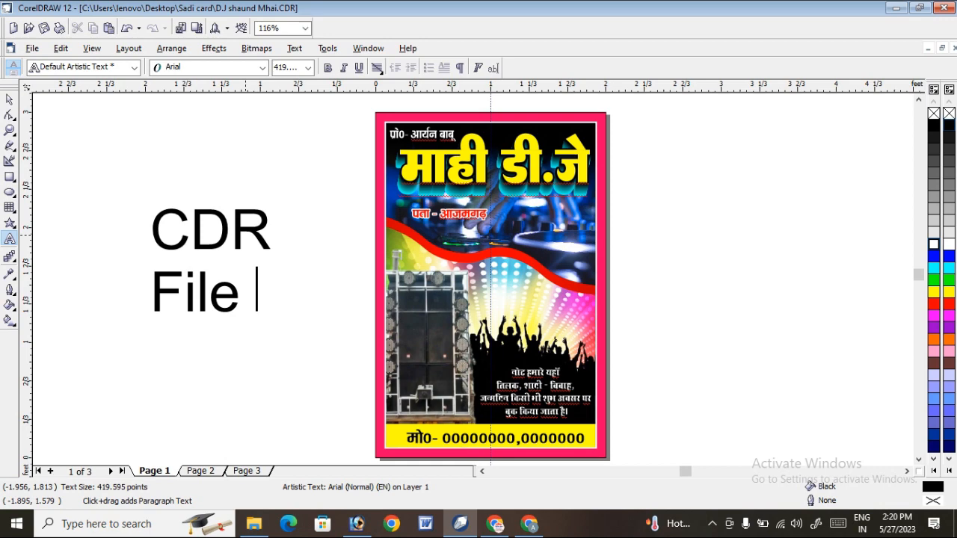
{"action": "type", "text": " Ln"}
{"action": "key", "text": "BackSpace"}
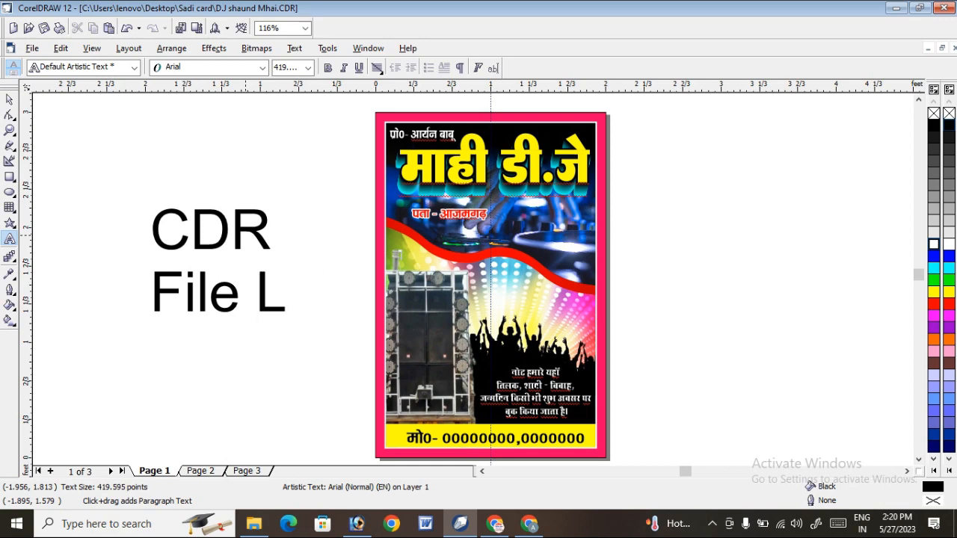